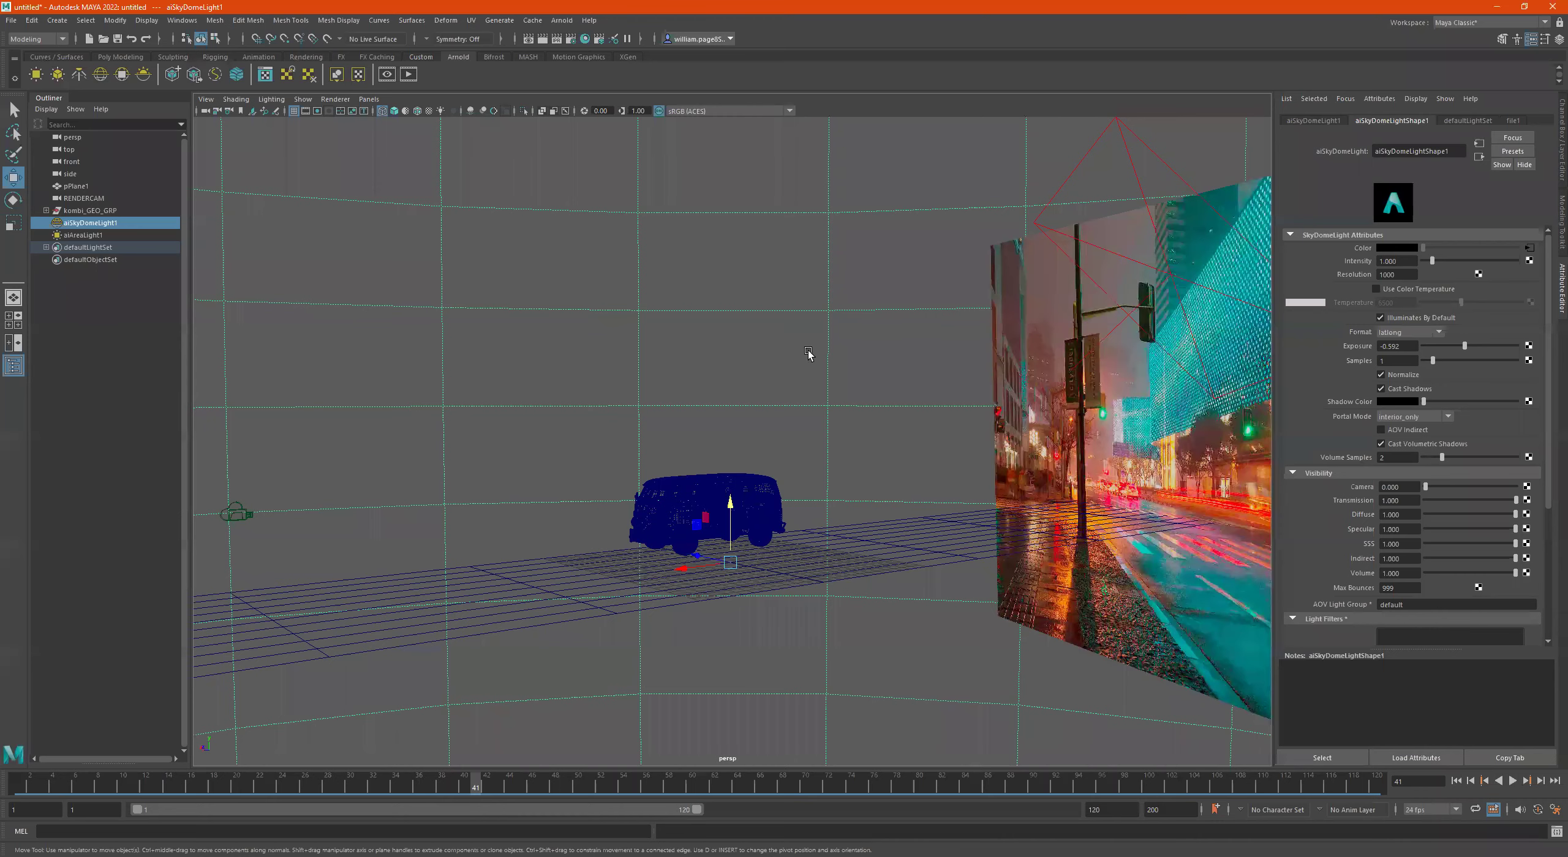
# Step: Display the van scene in shaded mode, inspect the render, and close the Arnold render window
pyautogui.scroll(5, 809, 343)
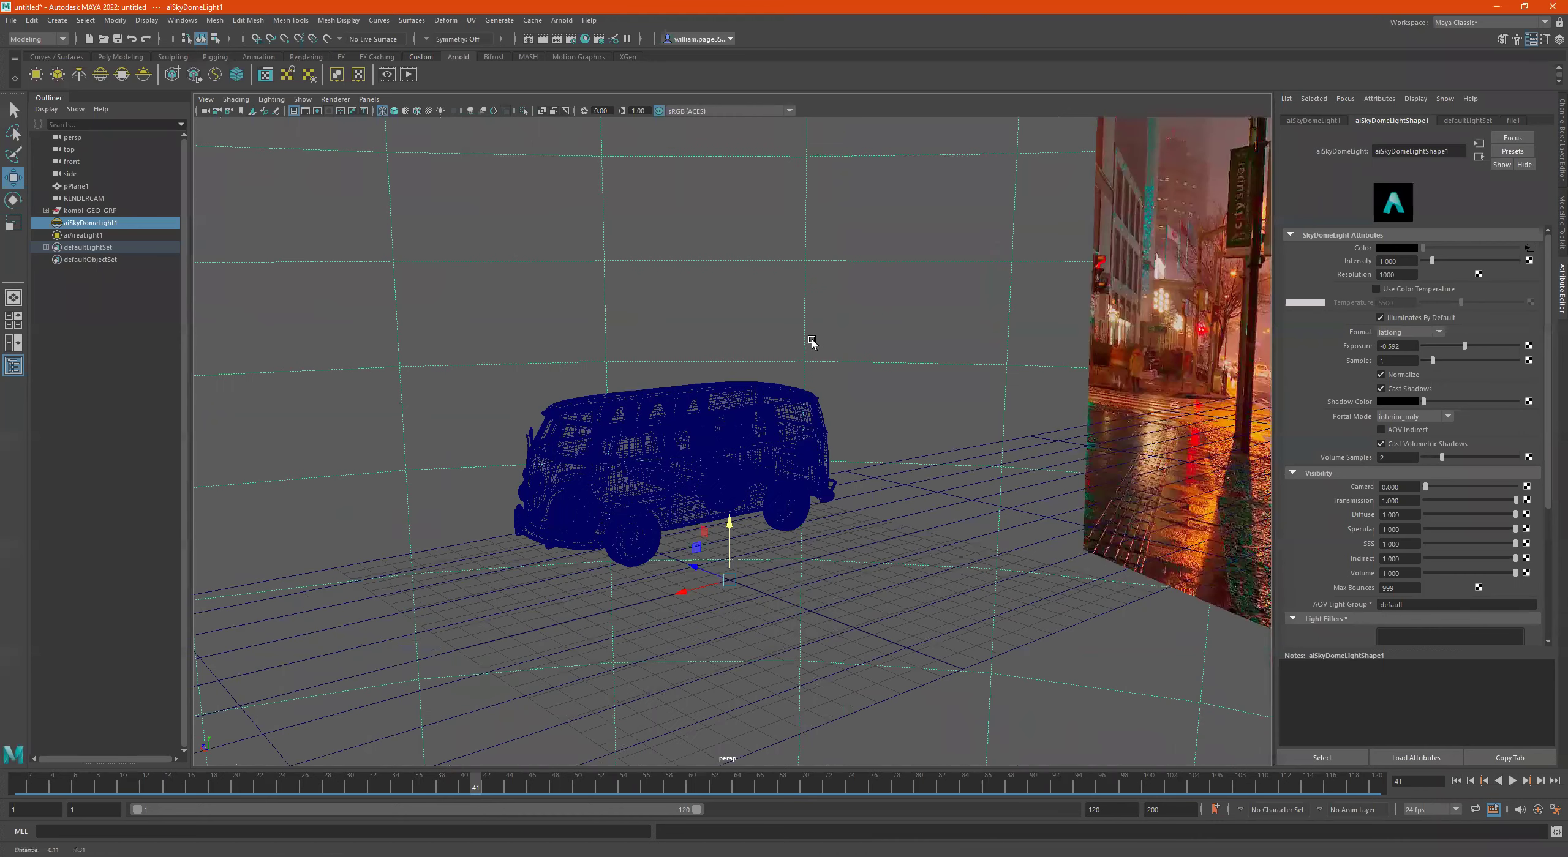
pyautogui.press('5')
pyautogui.keyDown('alt'); pyautogui.moveTo(689, 482); pyautogui.dragTo(657, 476); pyautogui.keyUp('alt')
pyautogui.keyDown('alt'); pyautogui.moveTo(699, 343); pyautogui.dragTo(711, 353); pyautogui.keyUp('alt')
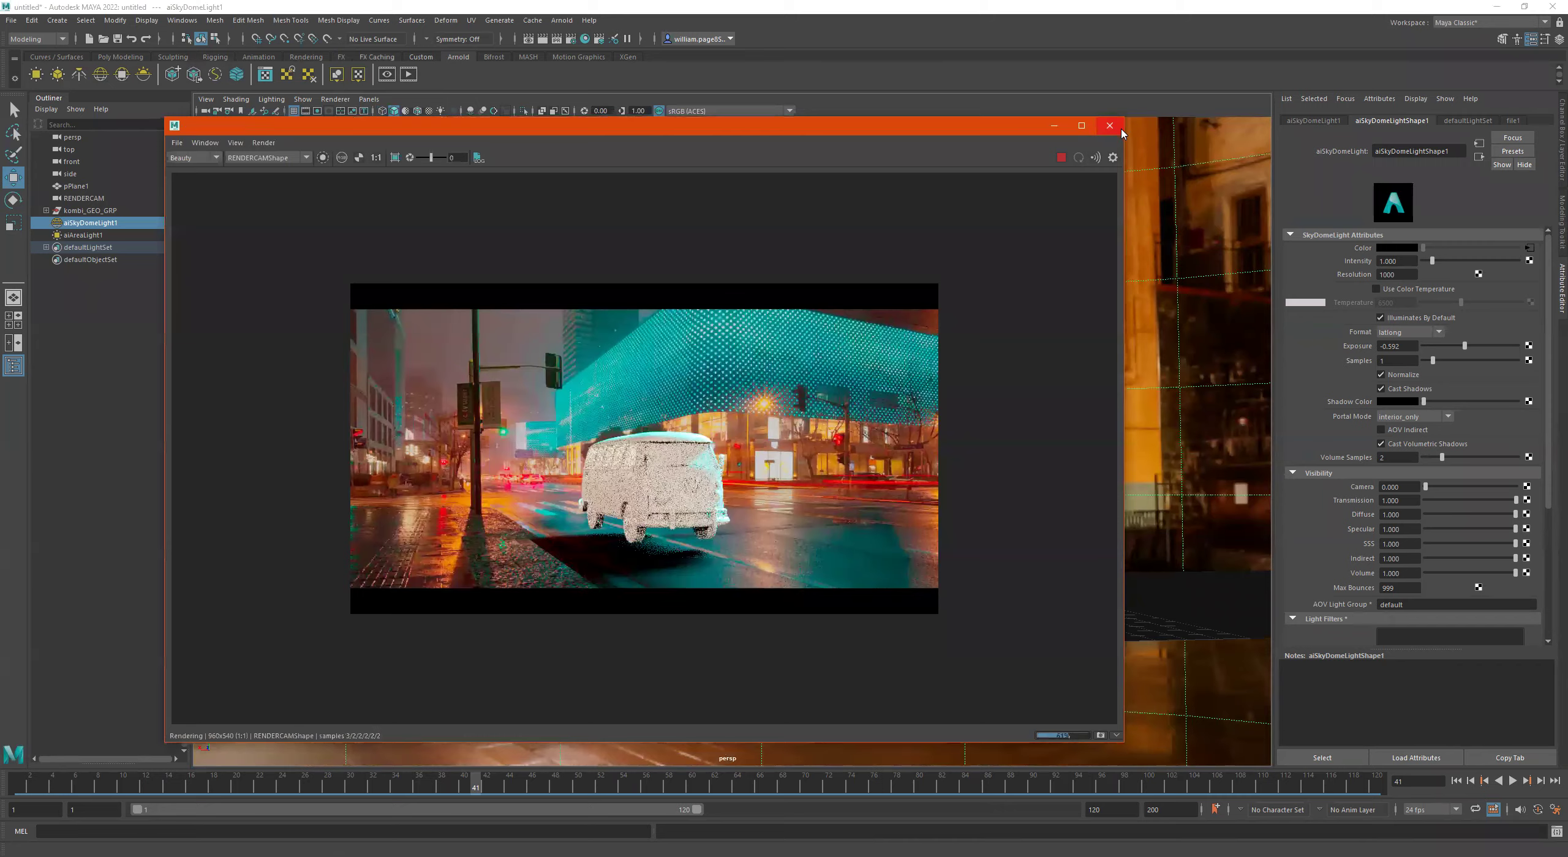
pyautogui.click(1121, 127)
pyautogui.keyDown('alt'); pyautogui.moveTo(862, 493); pyautogui.dragTo(908, 498); pyautogui.keyUp('alt')
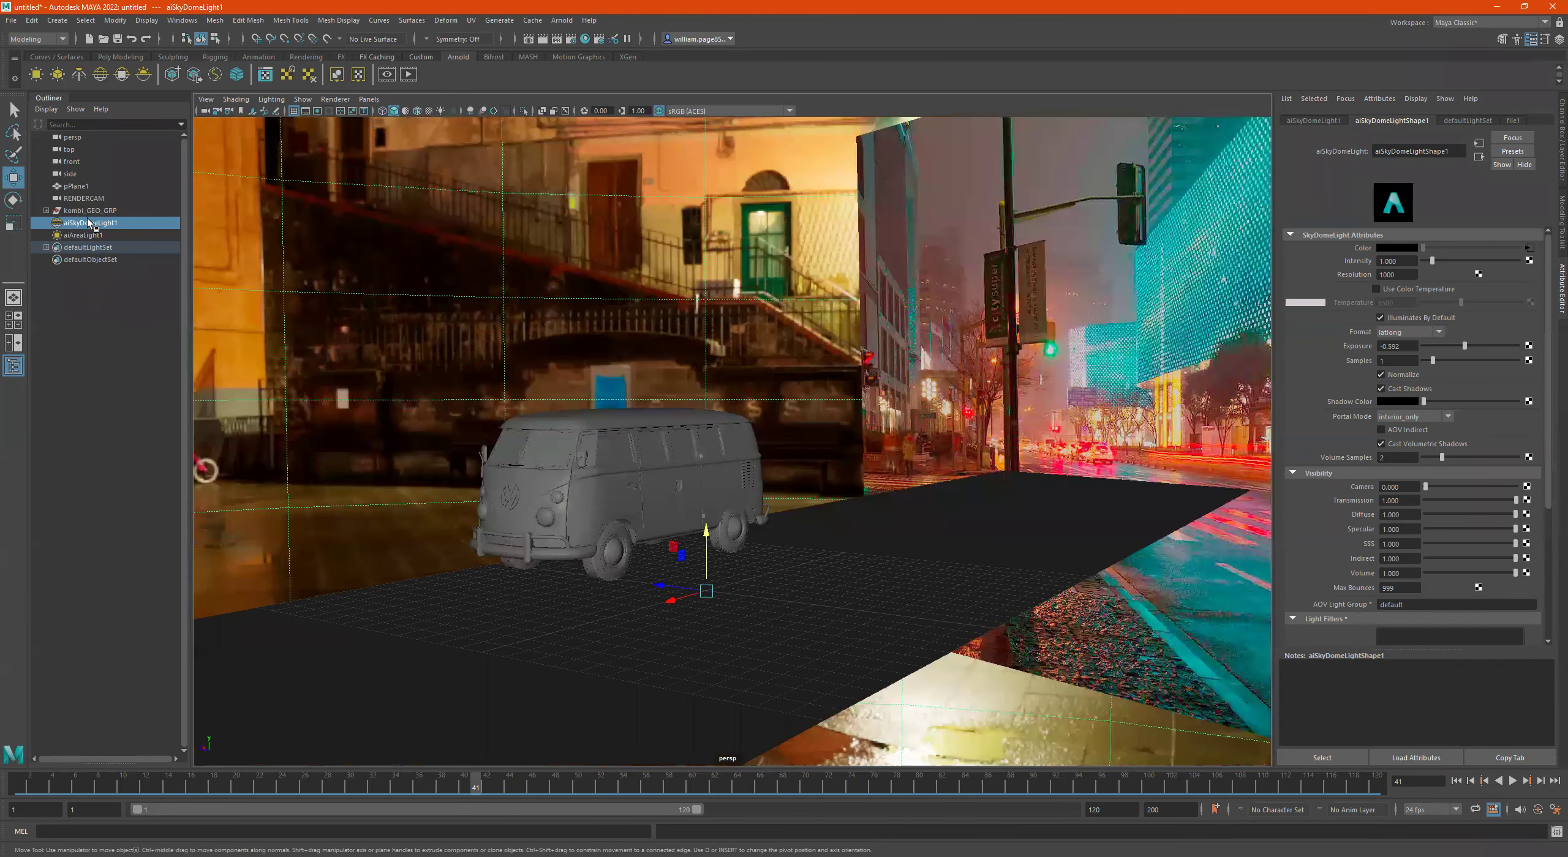
# Step: Lower the kombi_GEO_GRP van group to about -0.62 in Y so that its wheels rest on the ground line
pyautogui.click(90, 210)
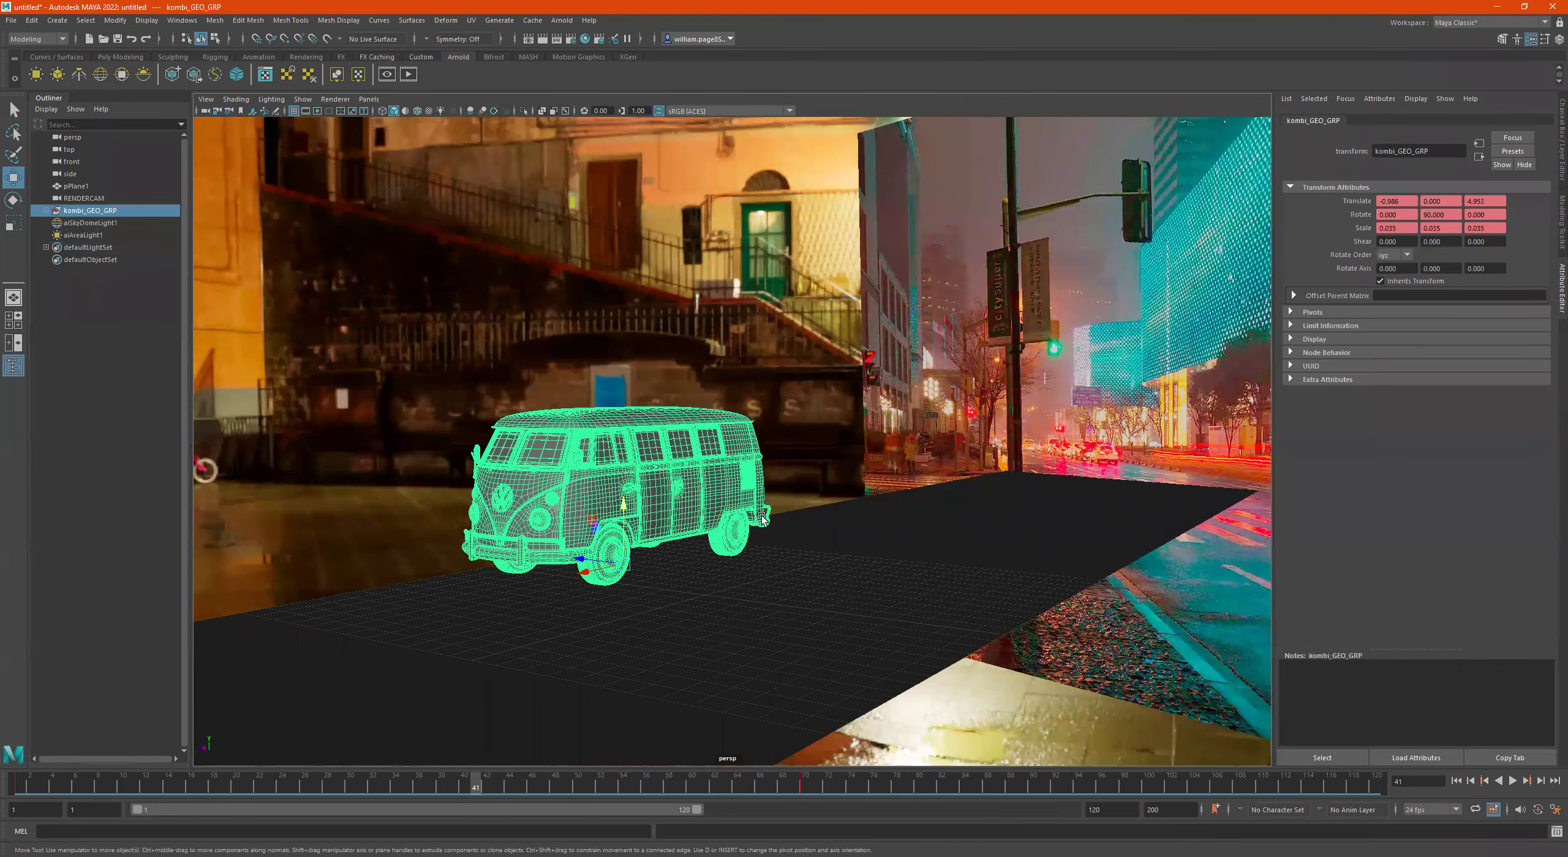
pyautogui.press('space')
pyautogui.moveTo(445, 545); pyautogui.dragTo(456, 565)
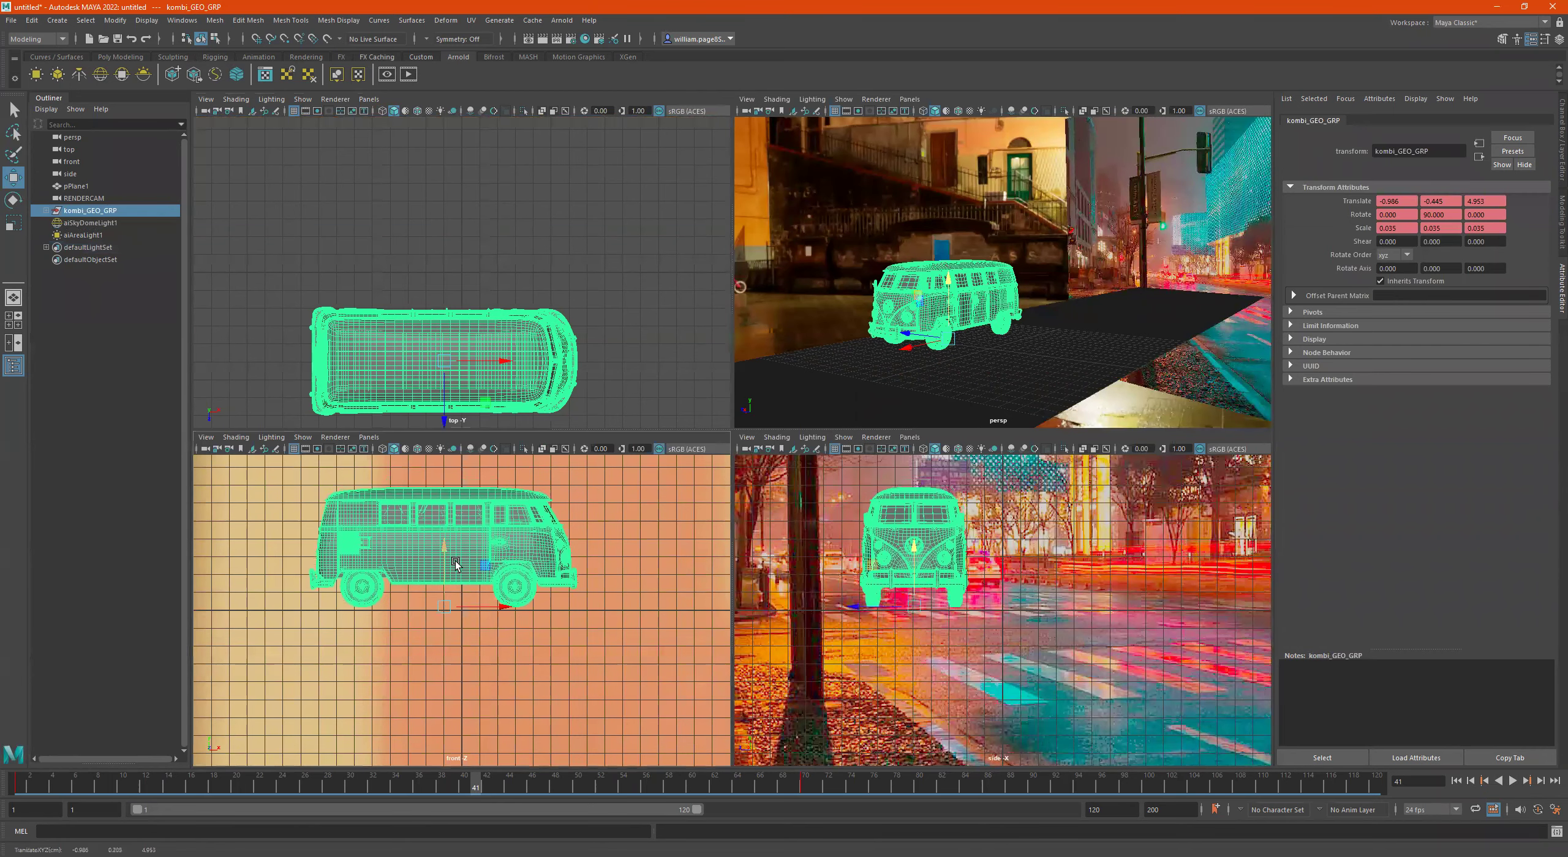
pyautogui.press('space')
pyautogui.scroll(2, 888, 365)
pyautogui.moveTo(664, 368); pyautogui.dragTo(670, 379)
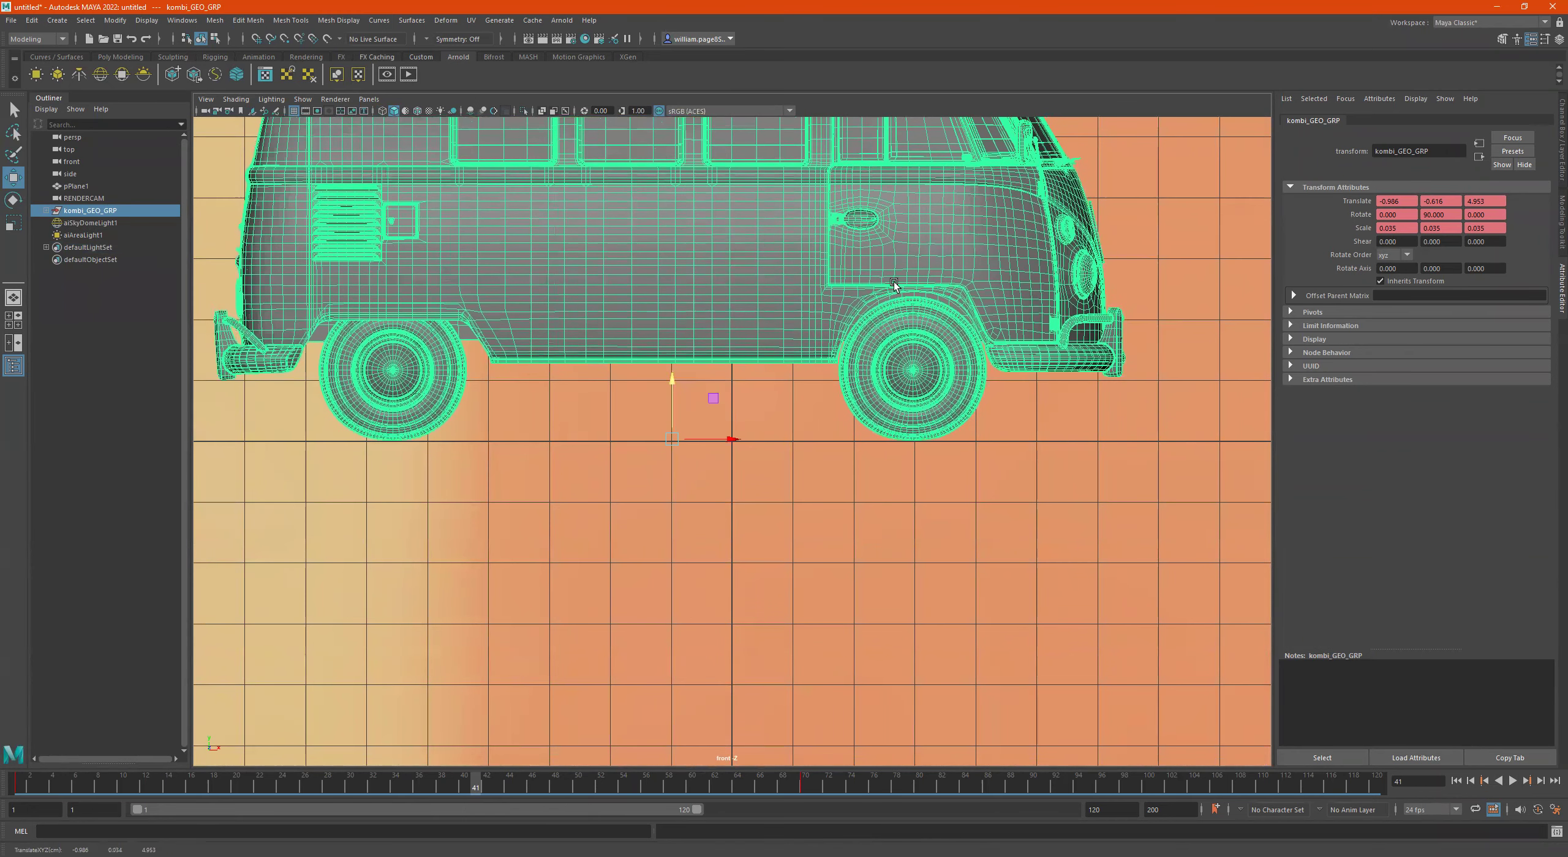
pyautogui.press('space')
pyautogui.press('space')
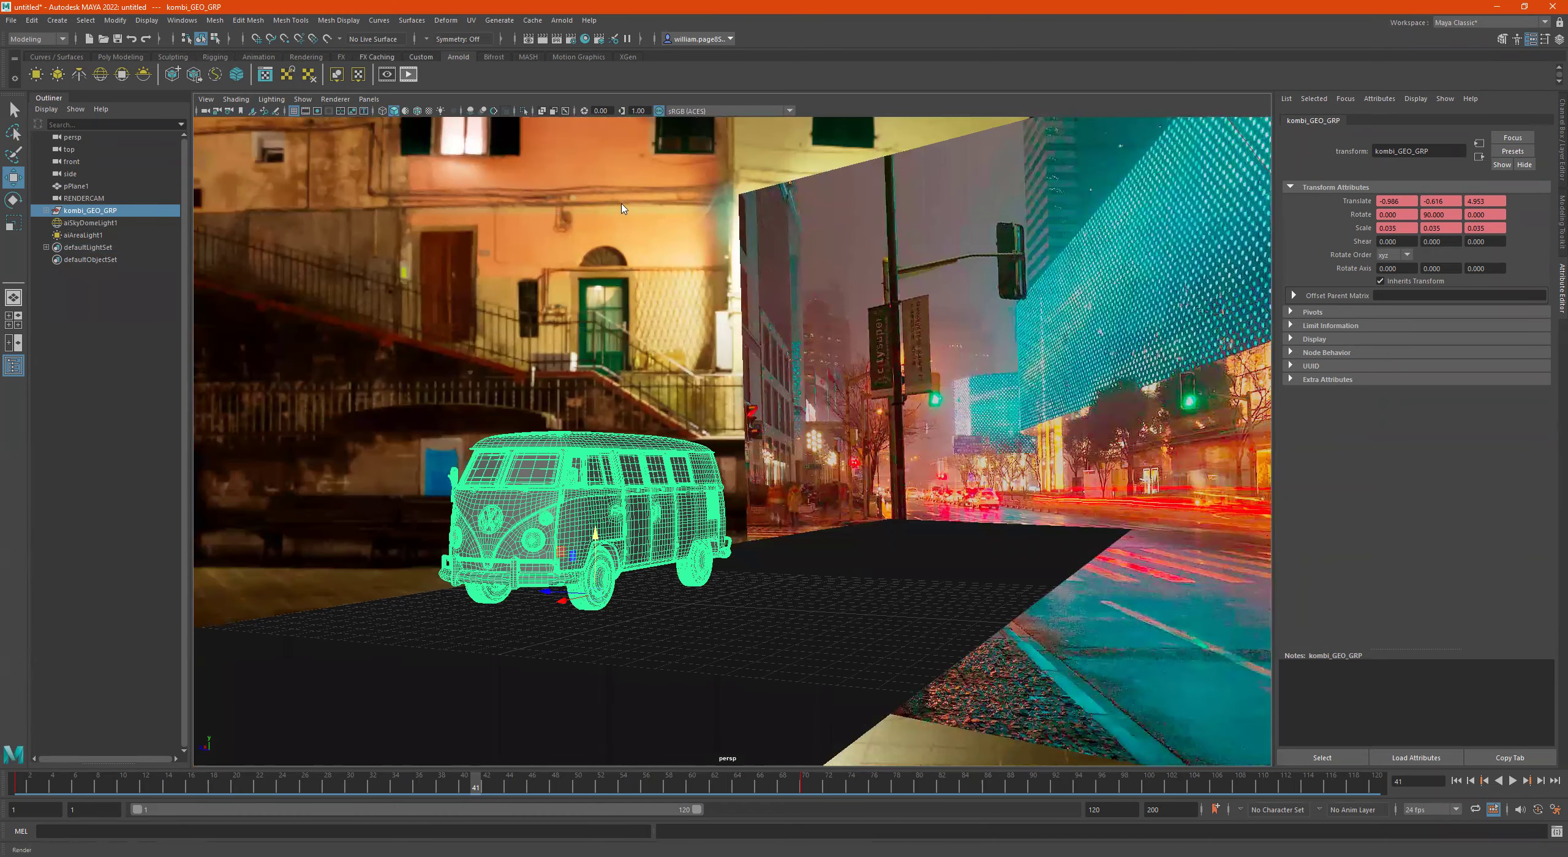
# Step: Render the scene again and reduce the area light's exposure to about 12
pyautogui.hotkey('ctrl', 'r')
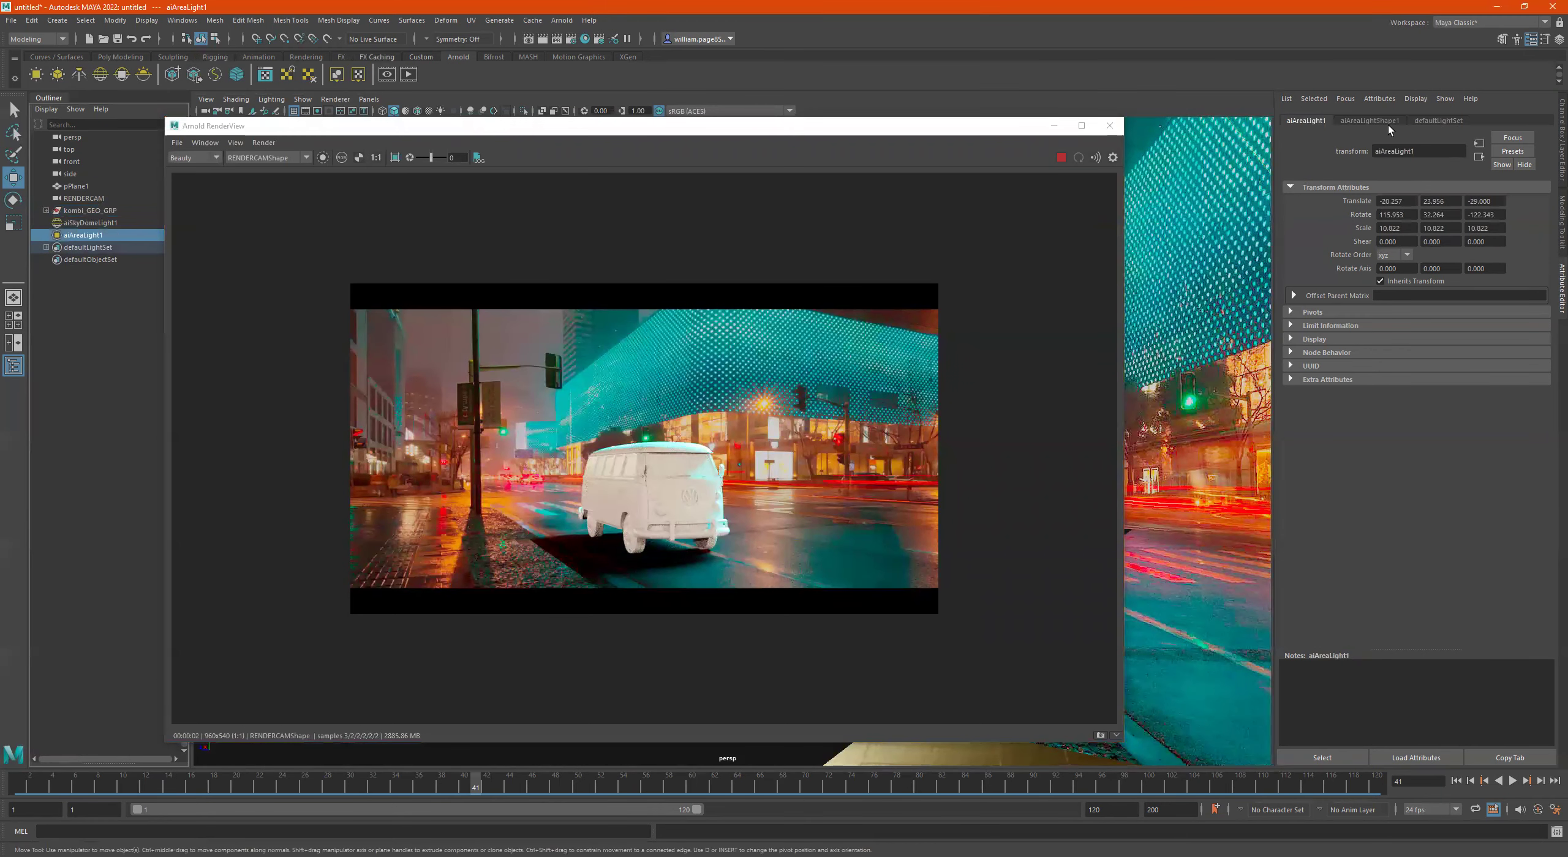
pyautogui.click(1383, 119)
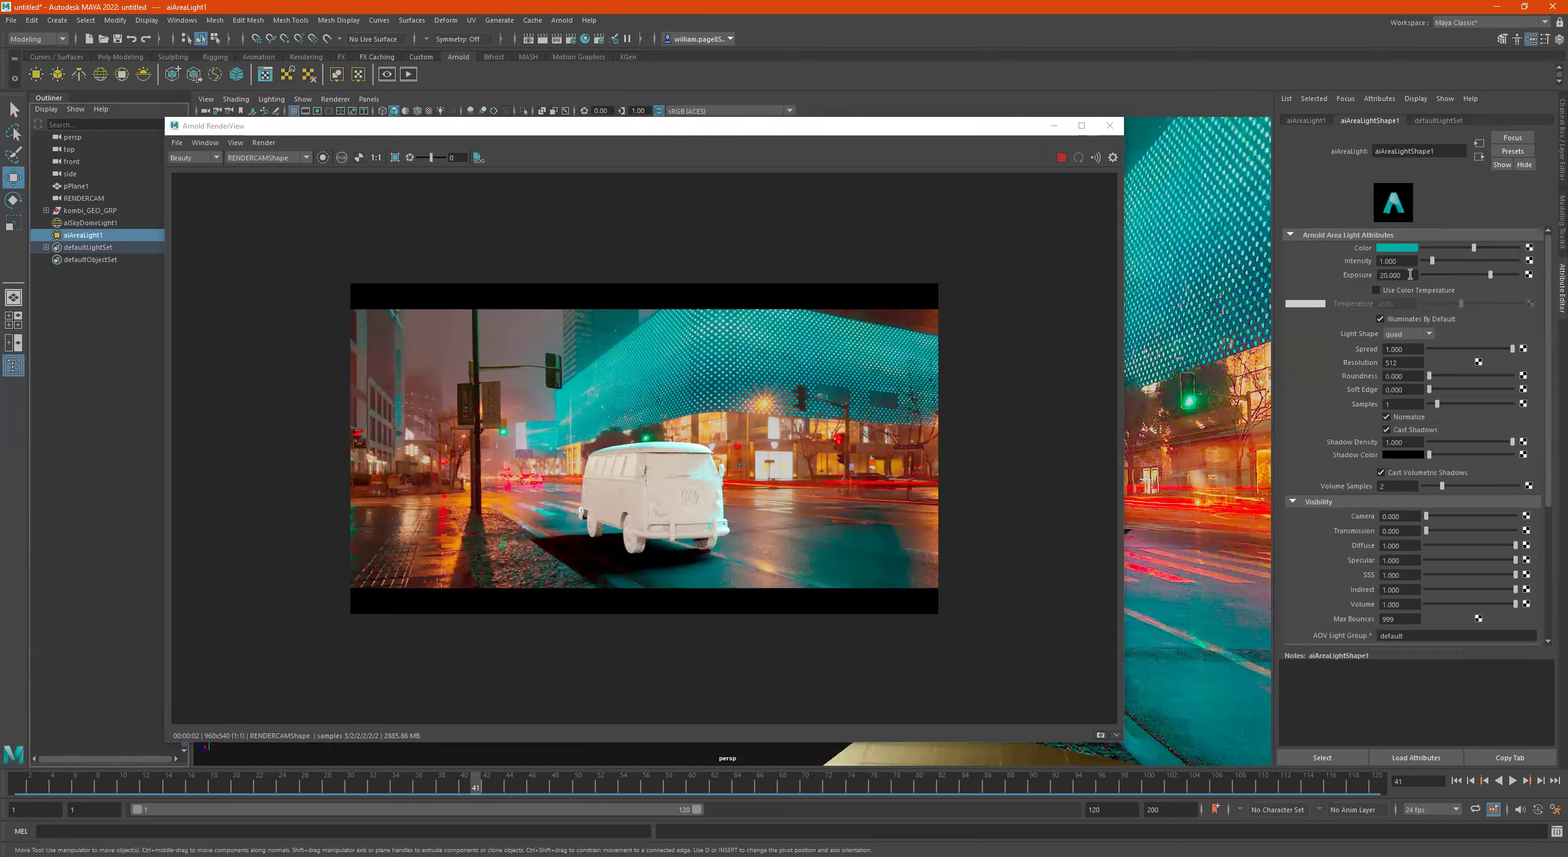
pyautogui.moveTo(1485, 275); pyautogui.dragTo(1465, 276)
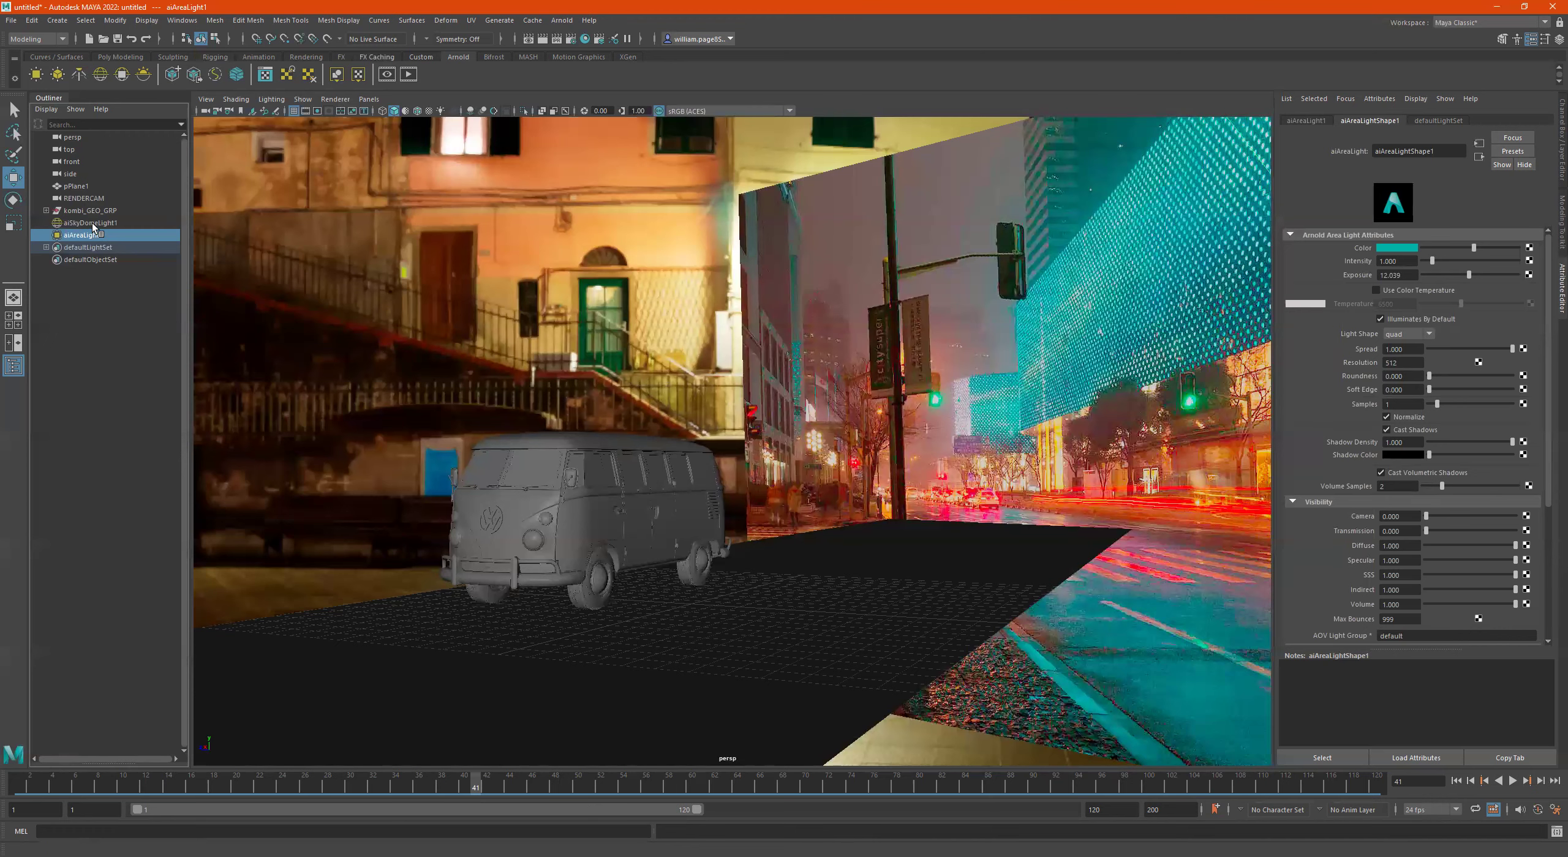
# Step: Switch the viewport to wireframe display and select aiAreaLight1
pyautogui.click(92, 224)
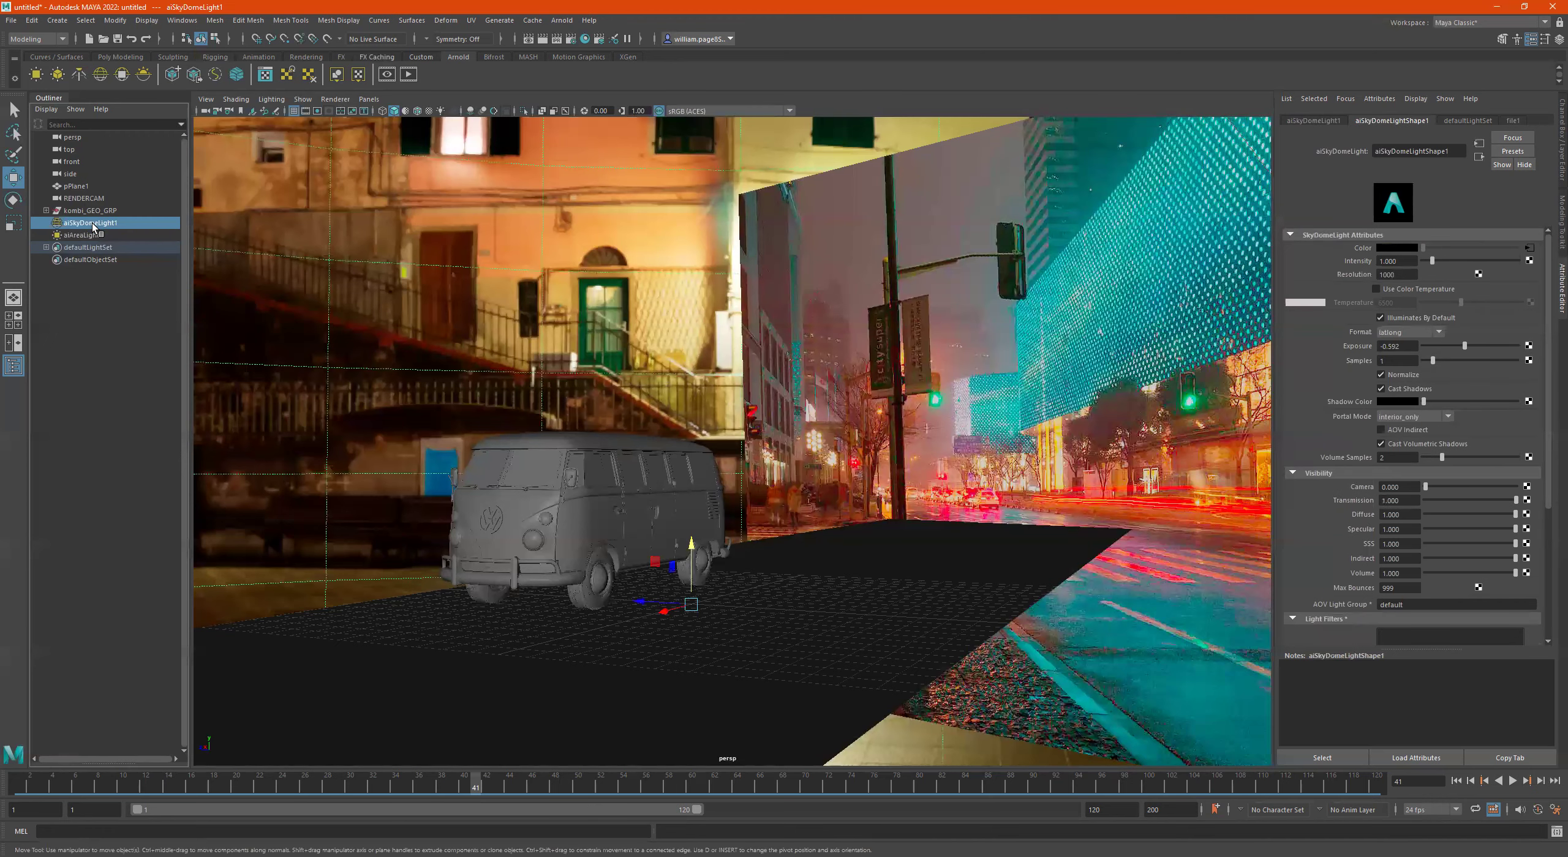
pyautogui.click(81, 237)
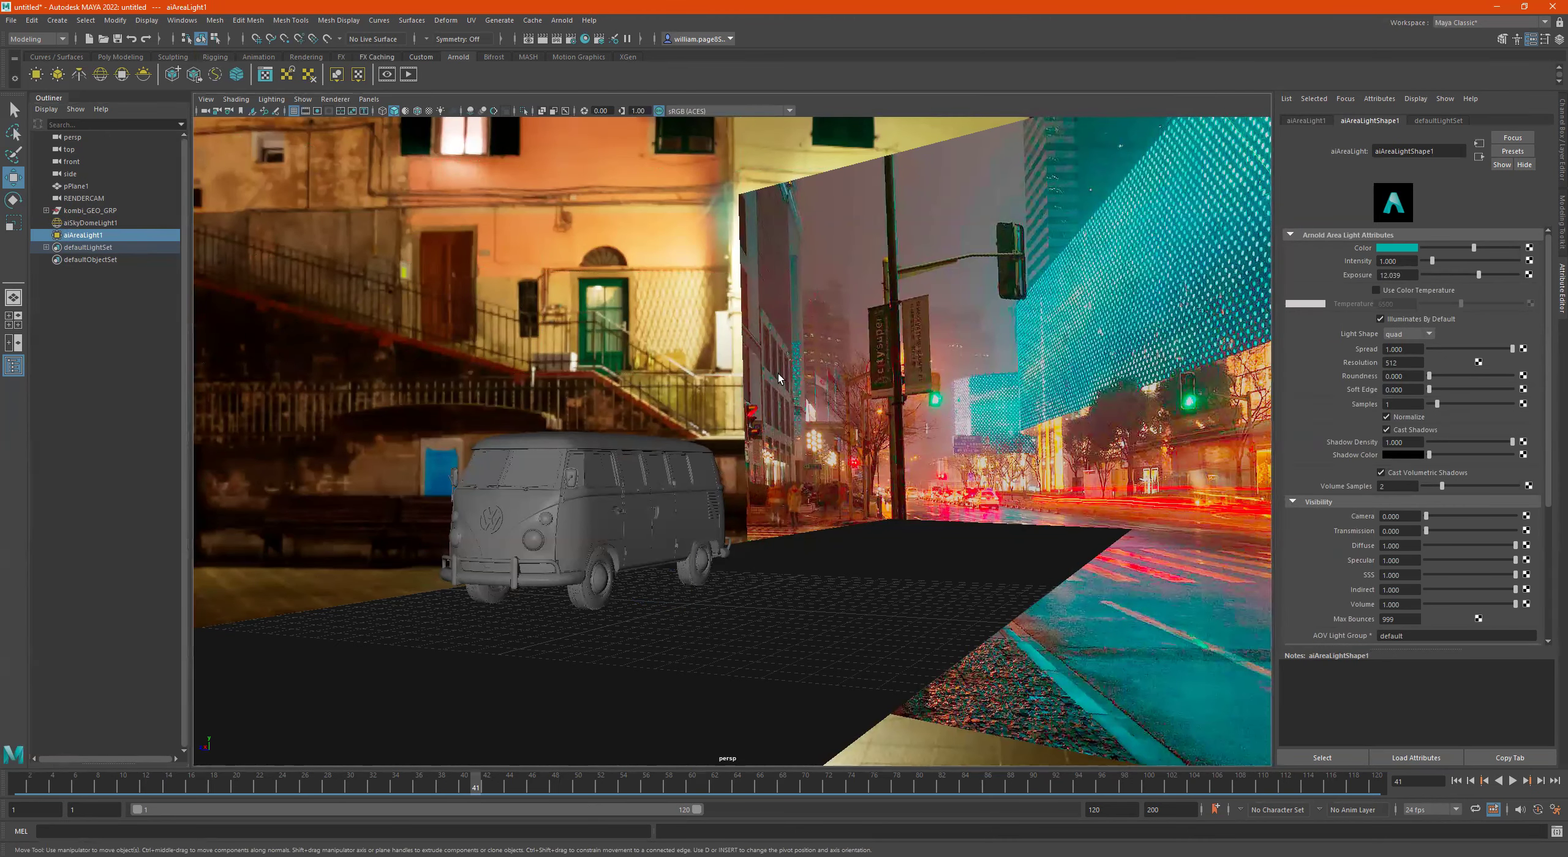
pyautogui.press('4')
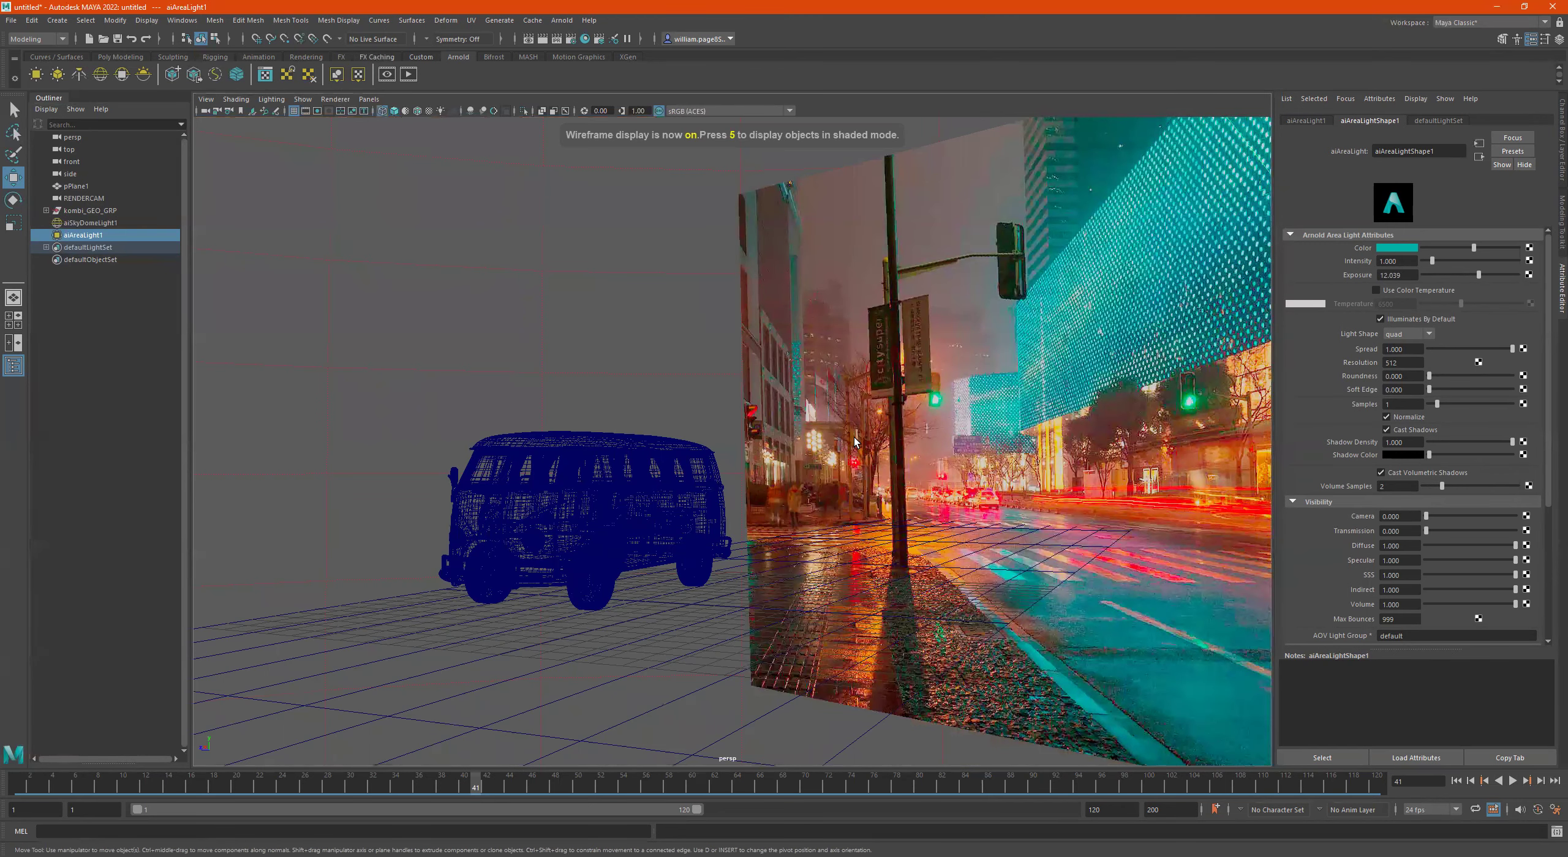
pyautogui.click(855, 441)
pyautogui.keyDown('alt'); pyautogui.moveTo(855, 441); pyautogui.dragTo(765, 385); pyautogui.keyUp('alt')
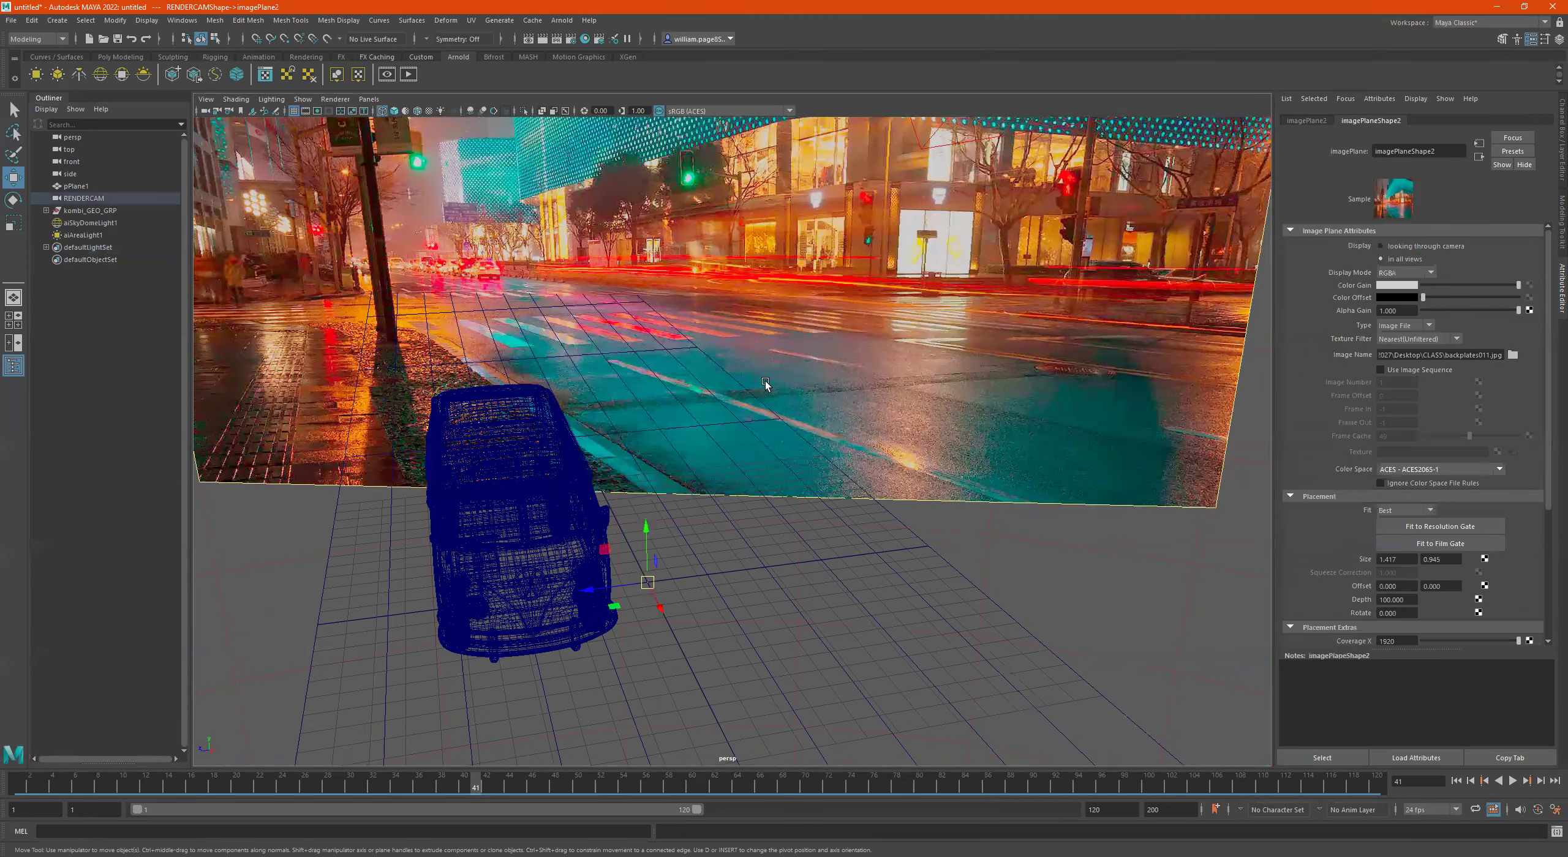
pyautogui.click(92, 247)
pyautogui.click(87, 235)
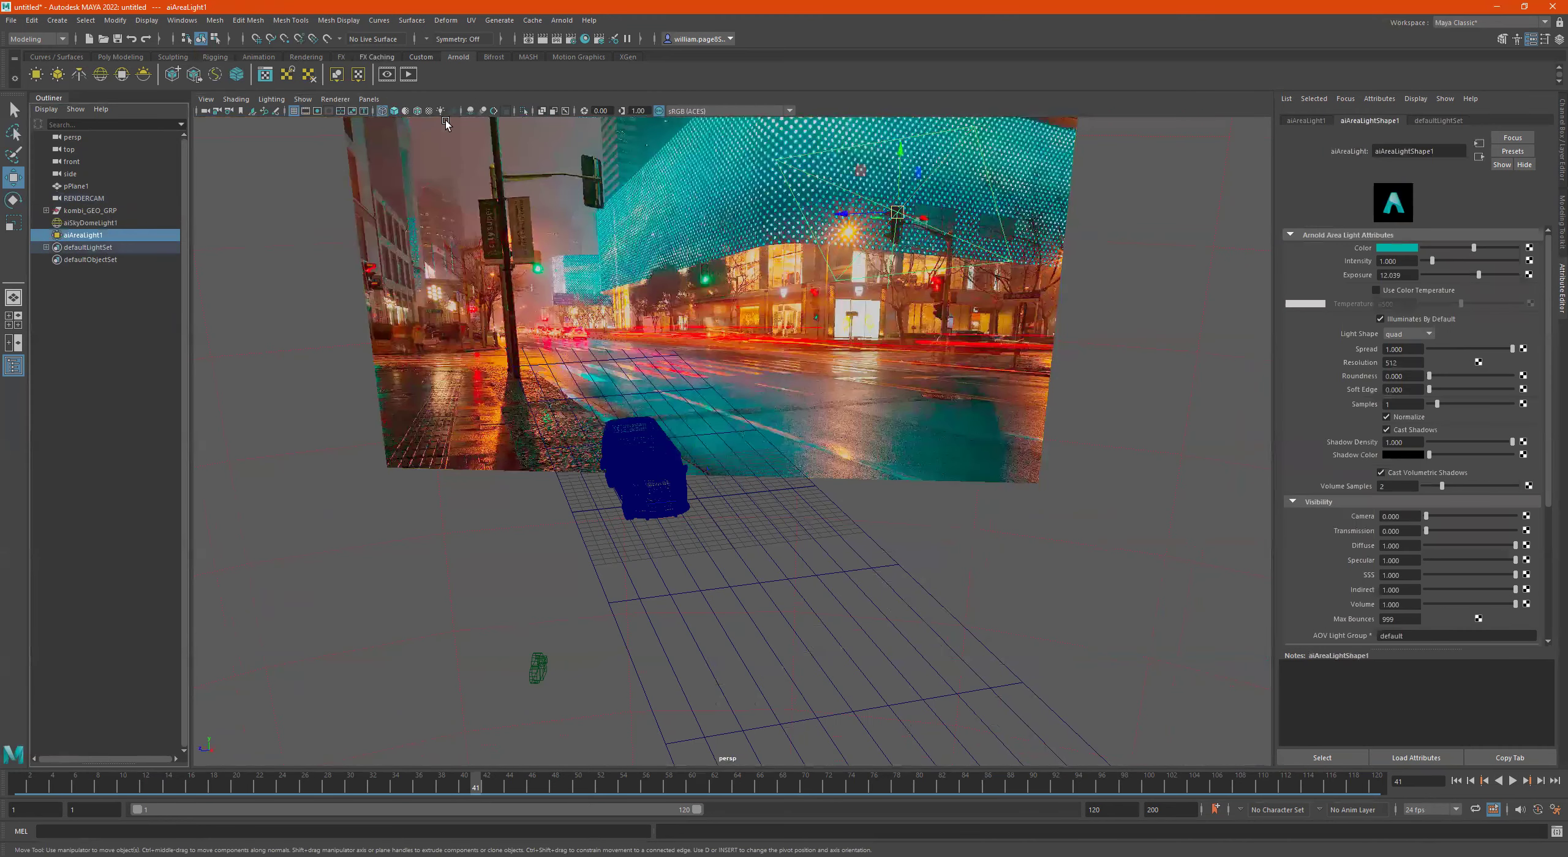
# Step: Examine the area light's placement relative to the van and the street backplate through the persp camera
pyautogui.click(368, 98)
pyautogui.moveTo(420, 113)
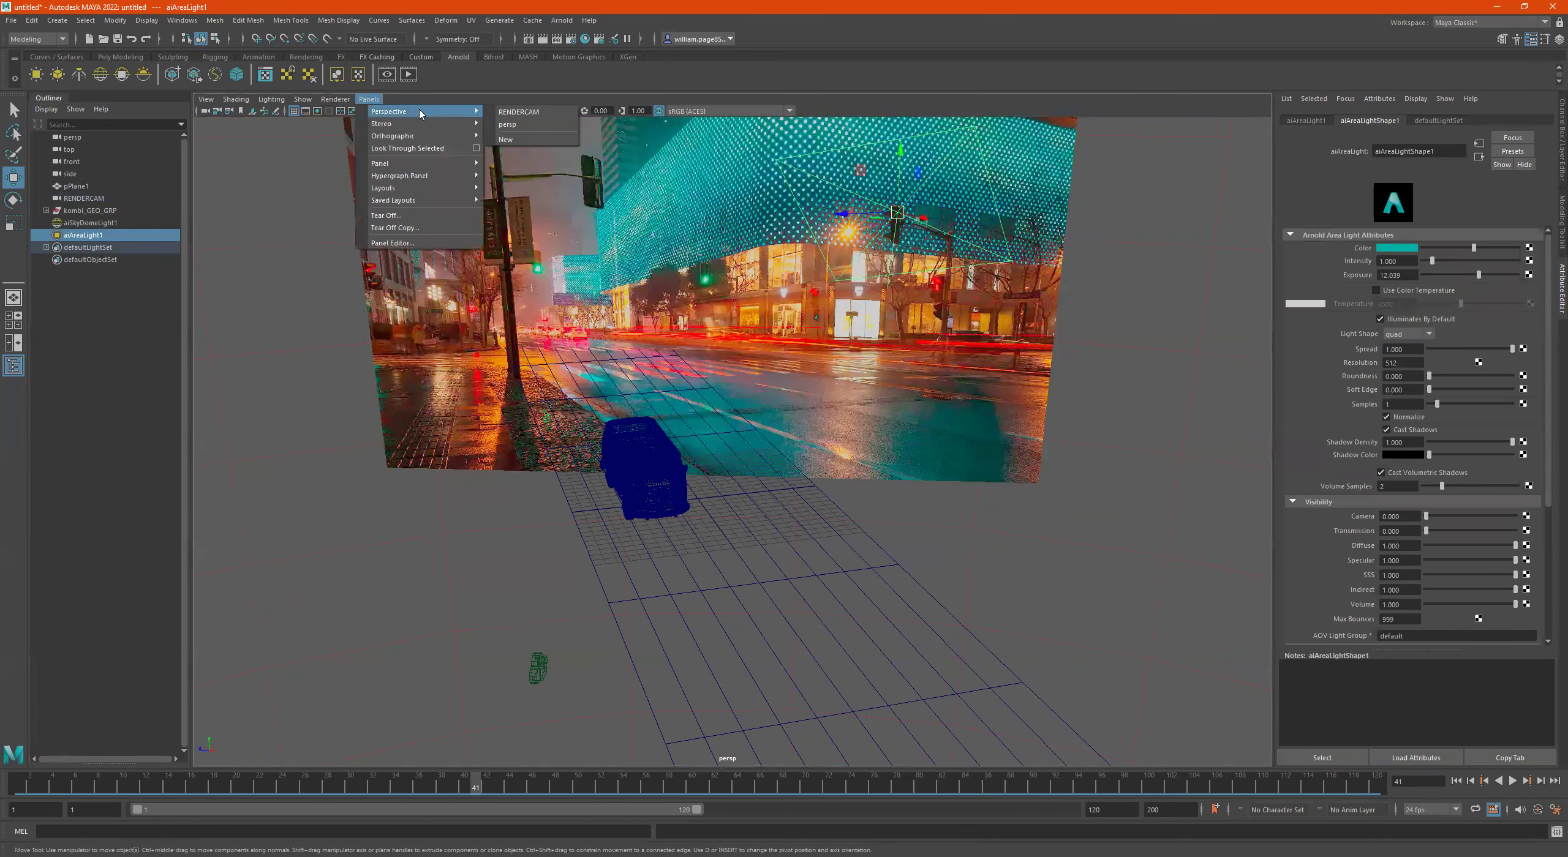
pyautogui.click(521, 124)
pyautogui.keyDown('alt'); pyautogui.moveTo(643, 208); pyautogui.dragTo(792, 234); pyautogui.keyUp('alt')
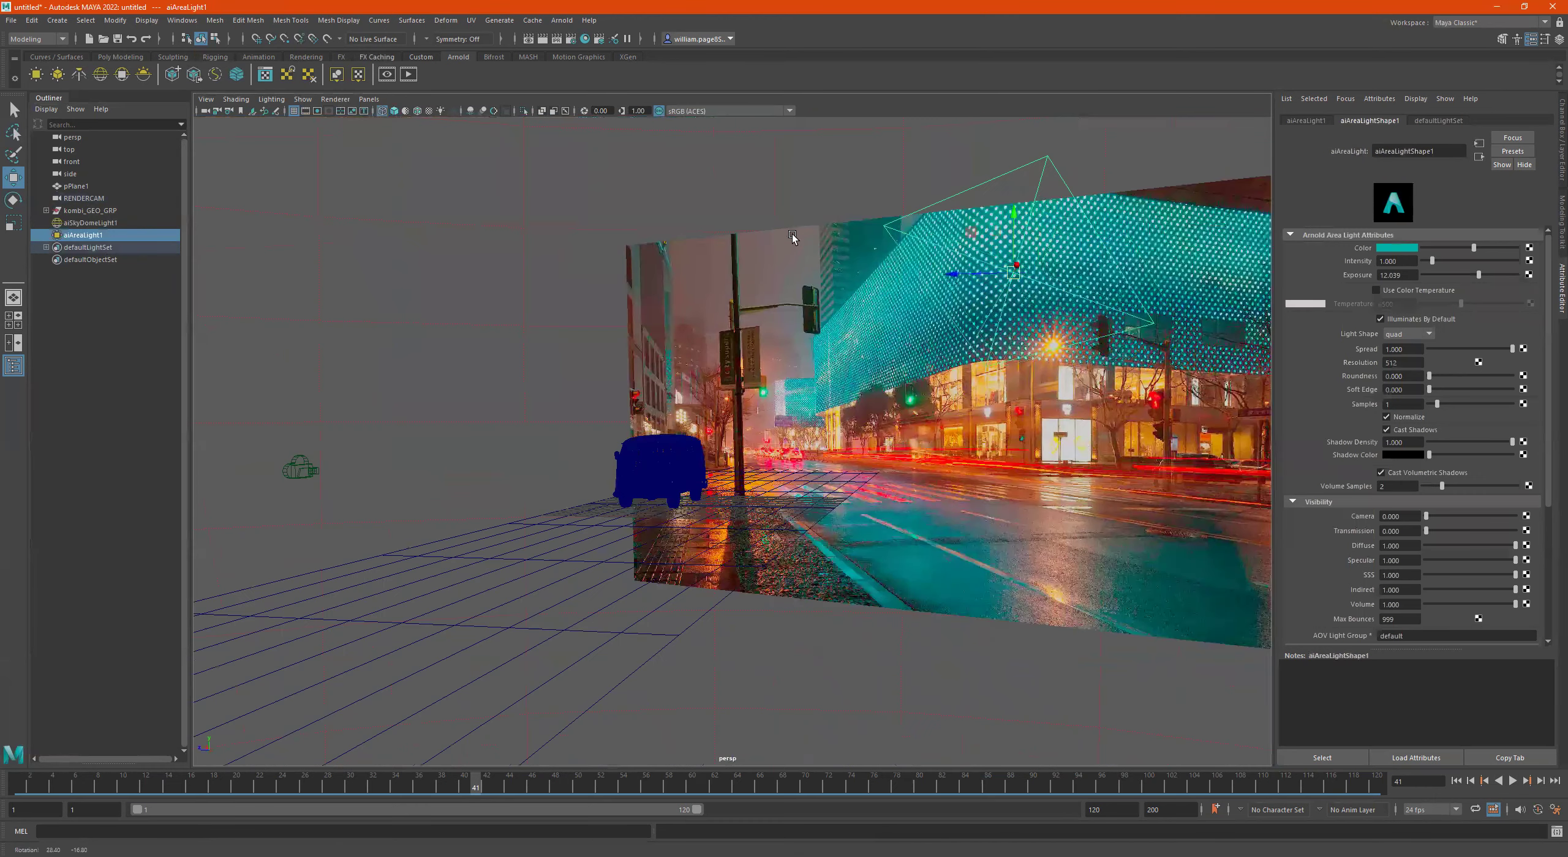
pyautogui.press('[')
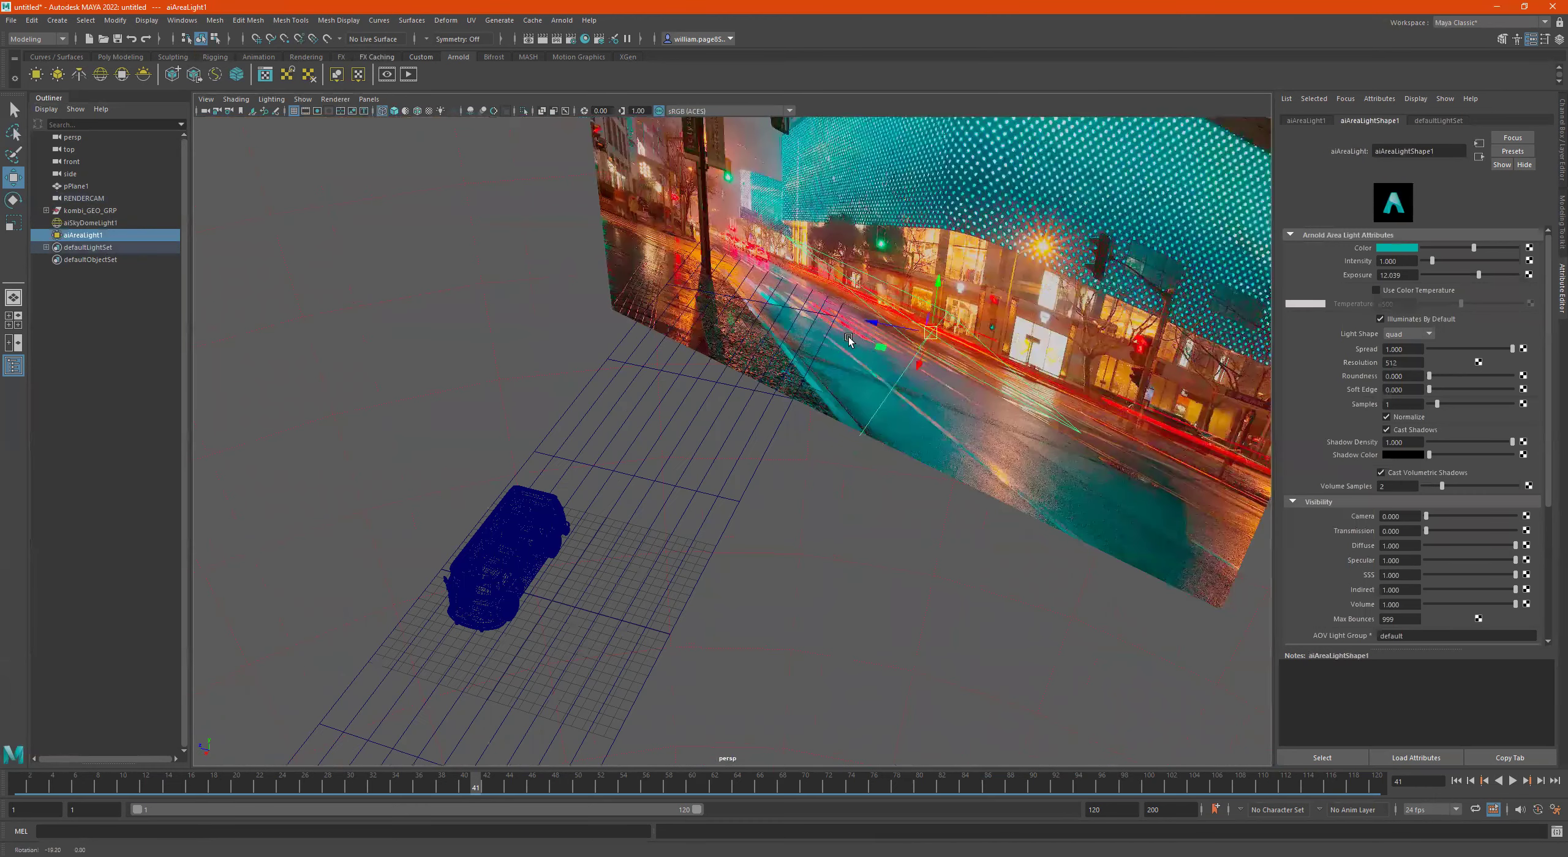
pyautogui.press('[')
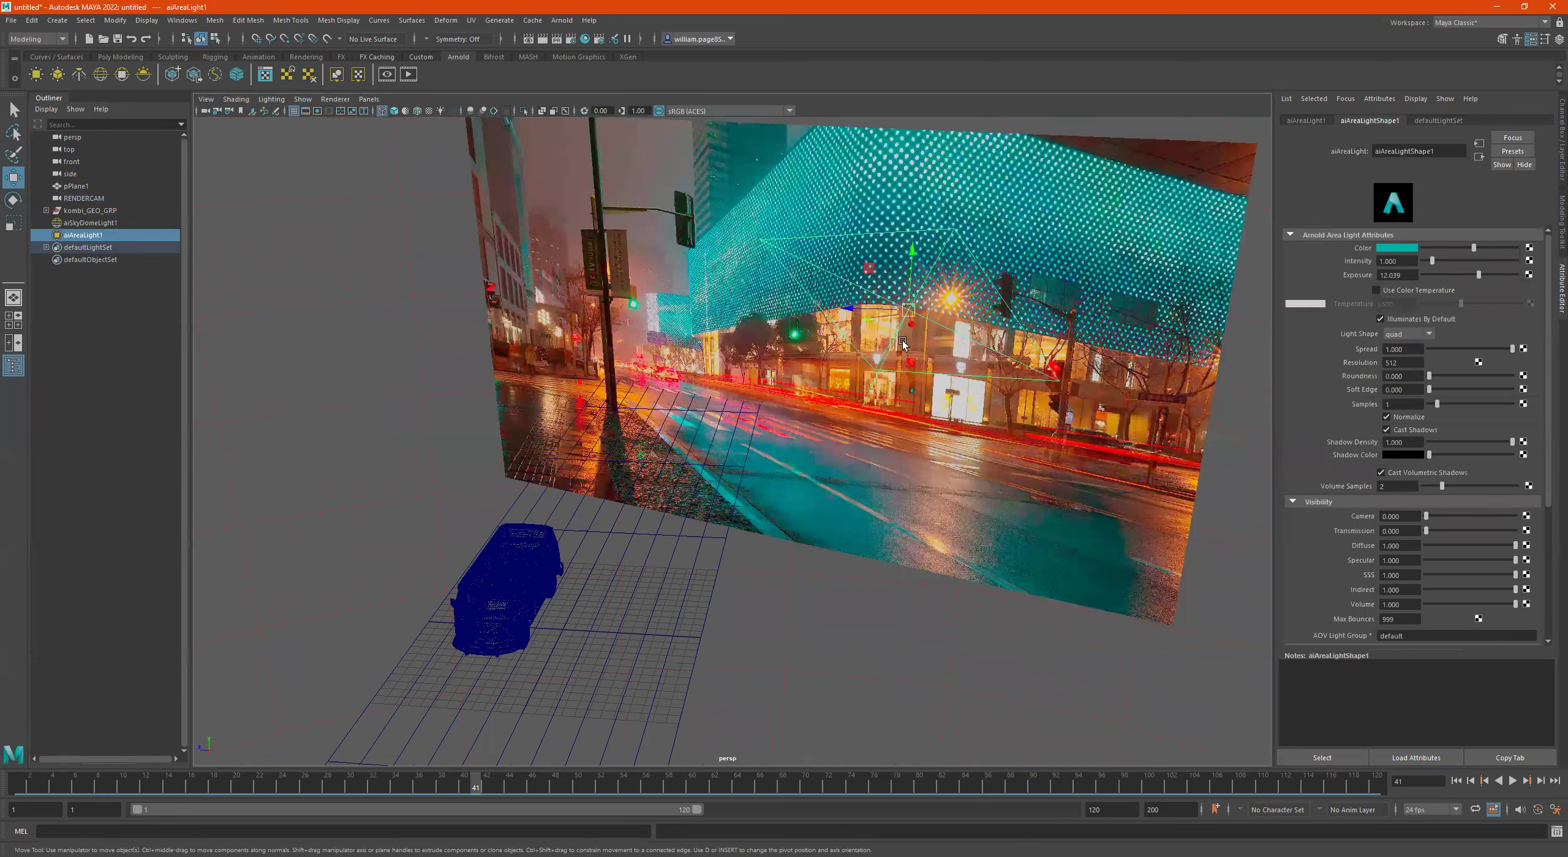
# Step: Reset the area light's rotation to 0 on all three axes
pyautogui.click(1306, 120)
pyautogui.click(1412, 213)
pyautogui.write('0')
pyautogui.press('Tab')
pyautogui.write('0')
pyautogui.press('Tab')
pyautogui.write('0')
pyautogui.press('Return')
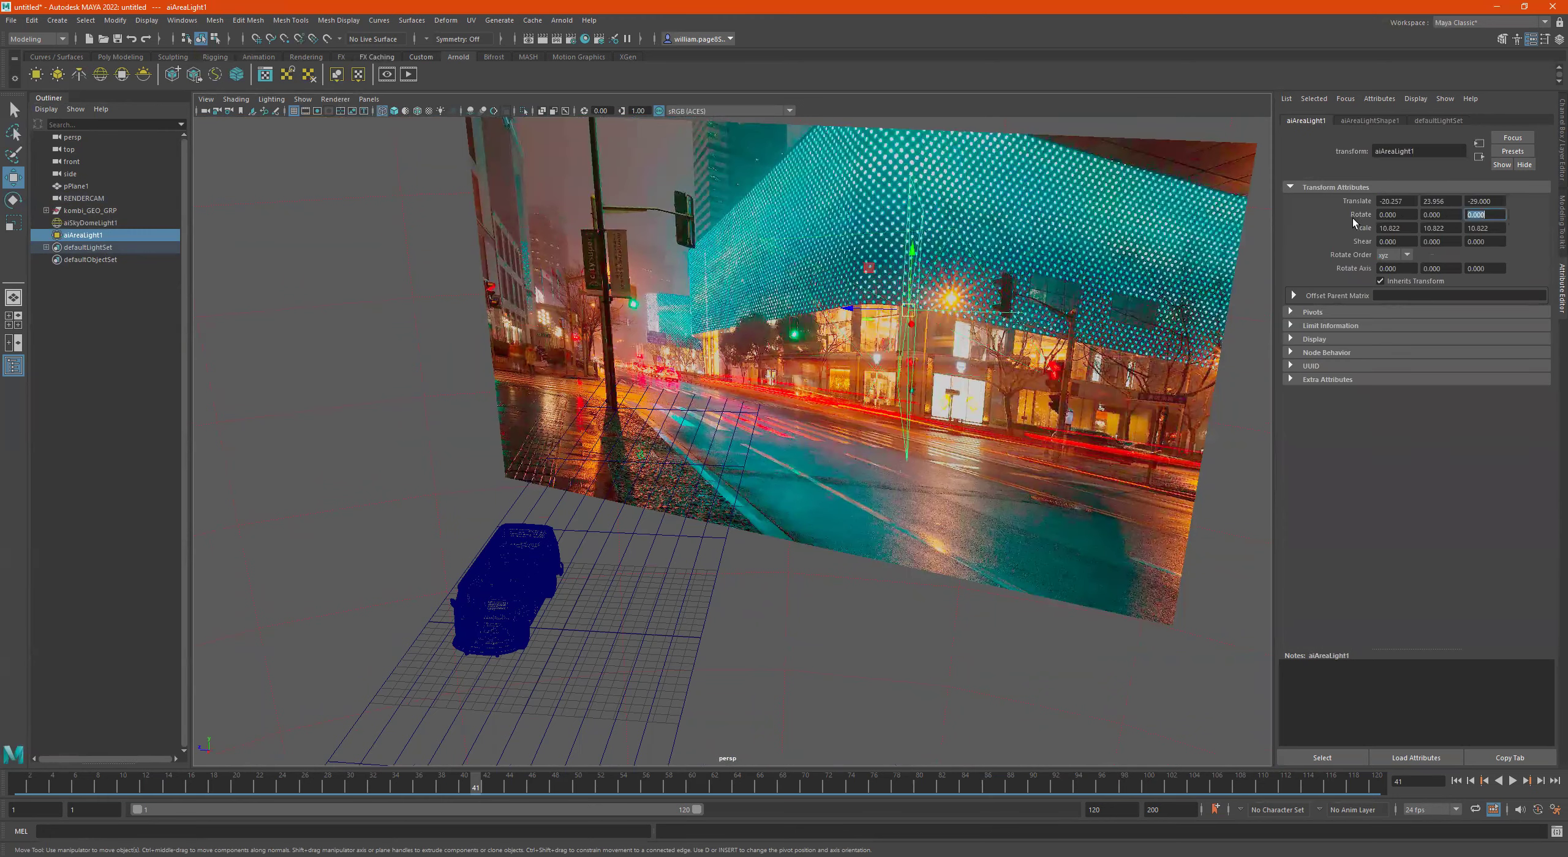
# Step: Look through RENDERCAM and move the area light behind the van, to about -47.6 in X and -13 in Z
pyautogui.moveTo(858, 314); pyautogui.dragTo(554, 472)
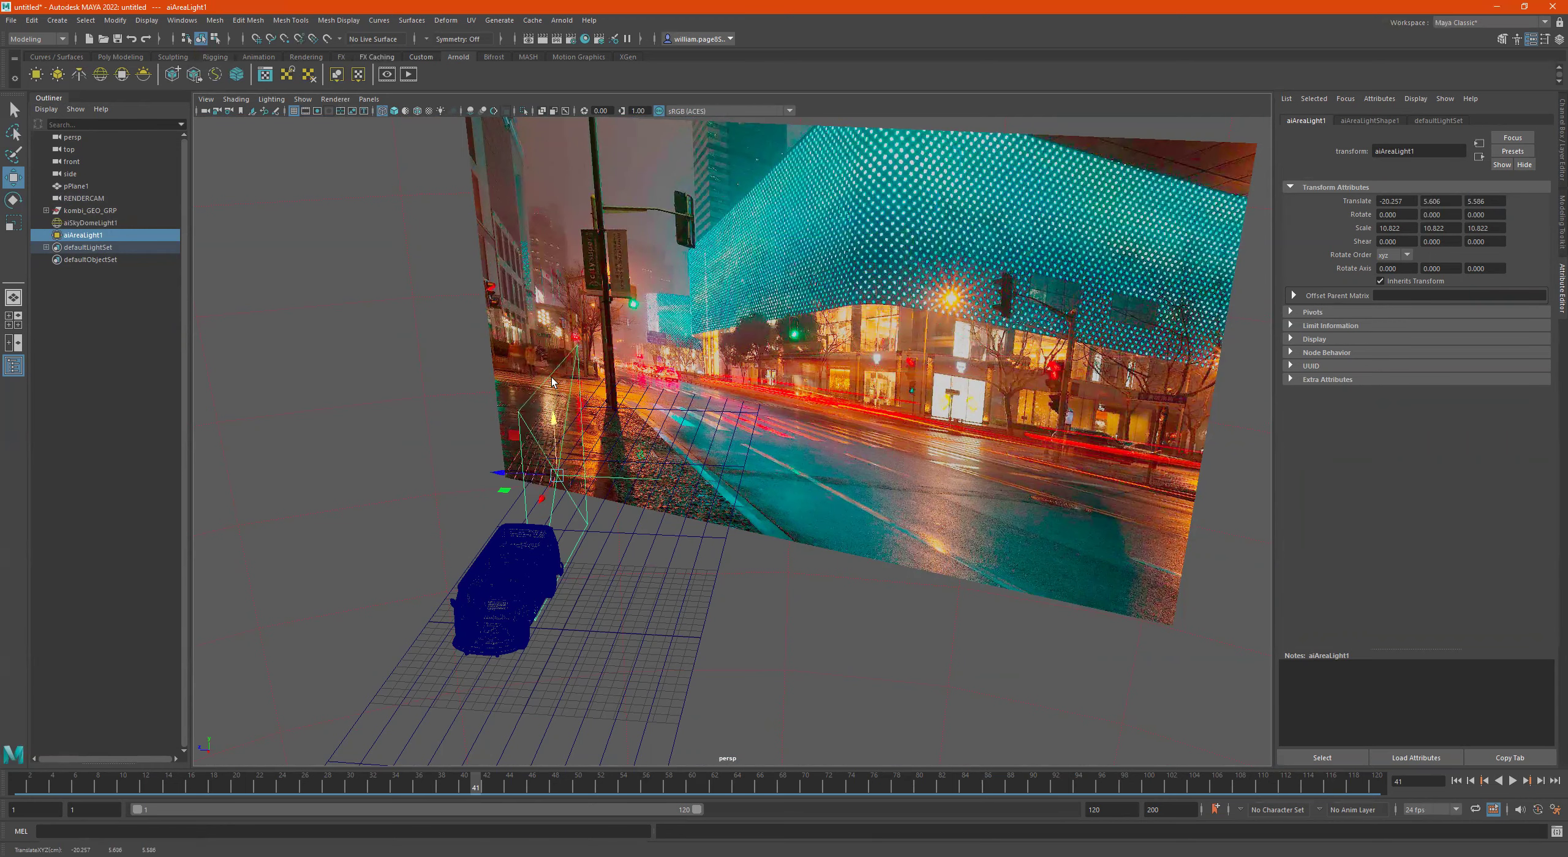
pyautogui.click(369, 99)
pyautogui.moveTo(456, 113)
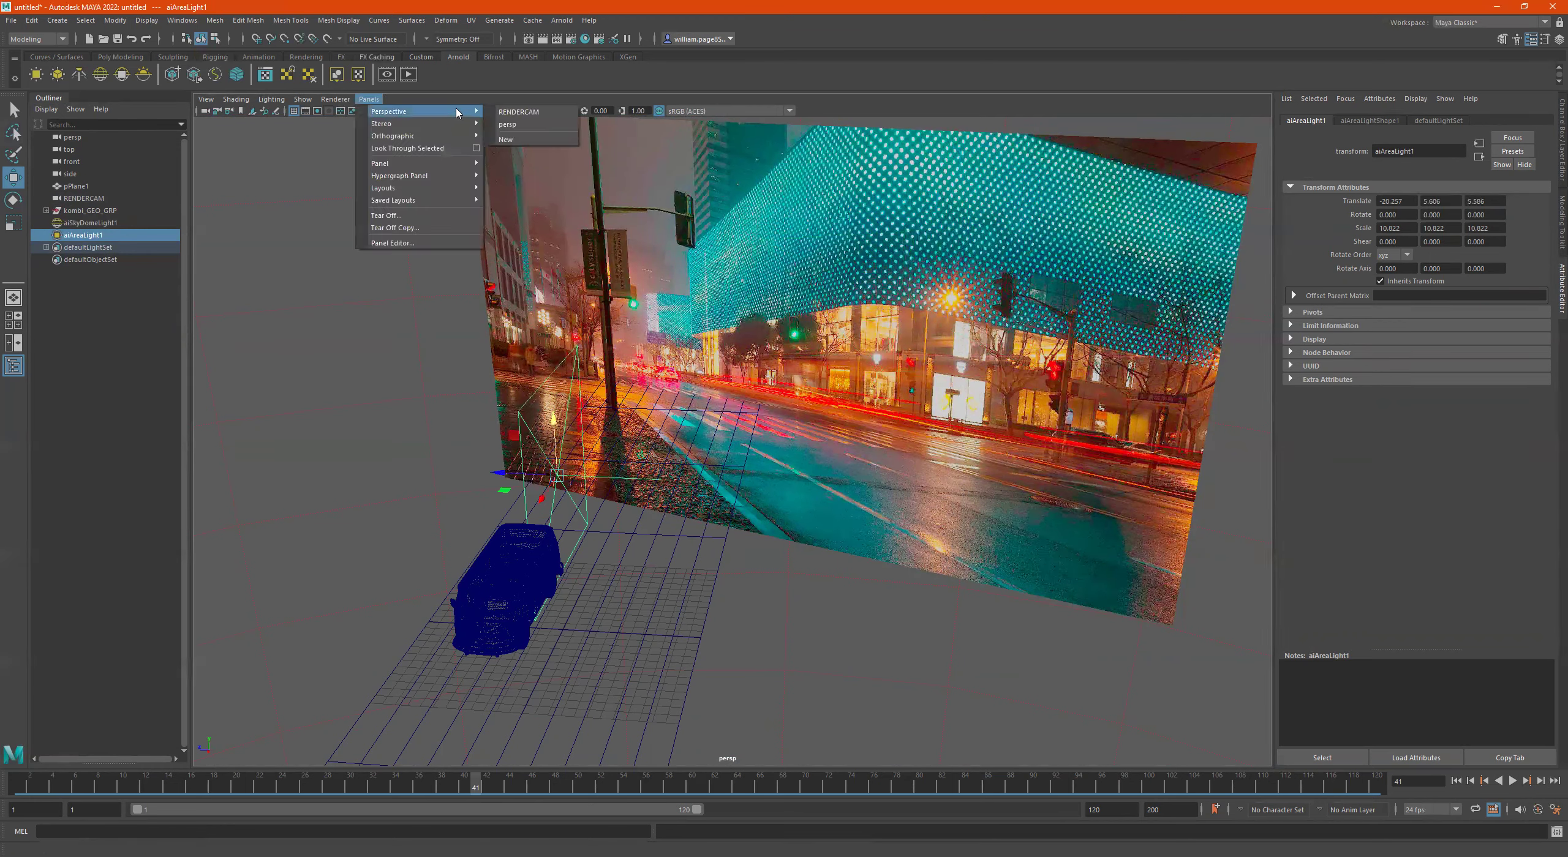
pyautogui.click(519, 112)
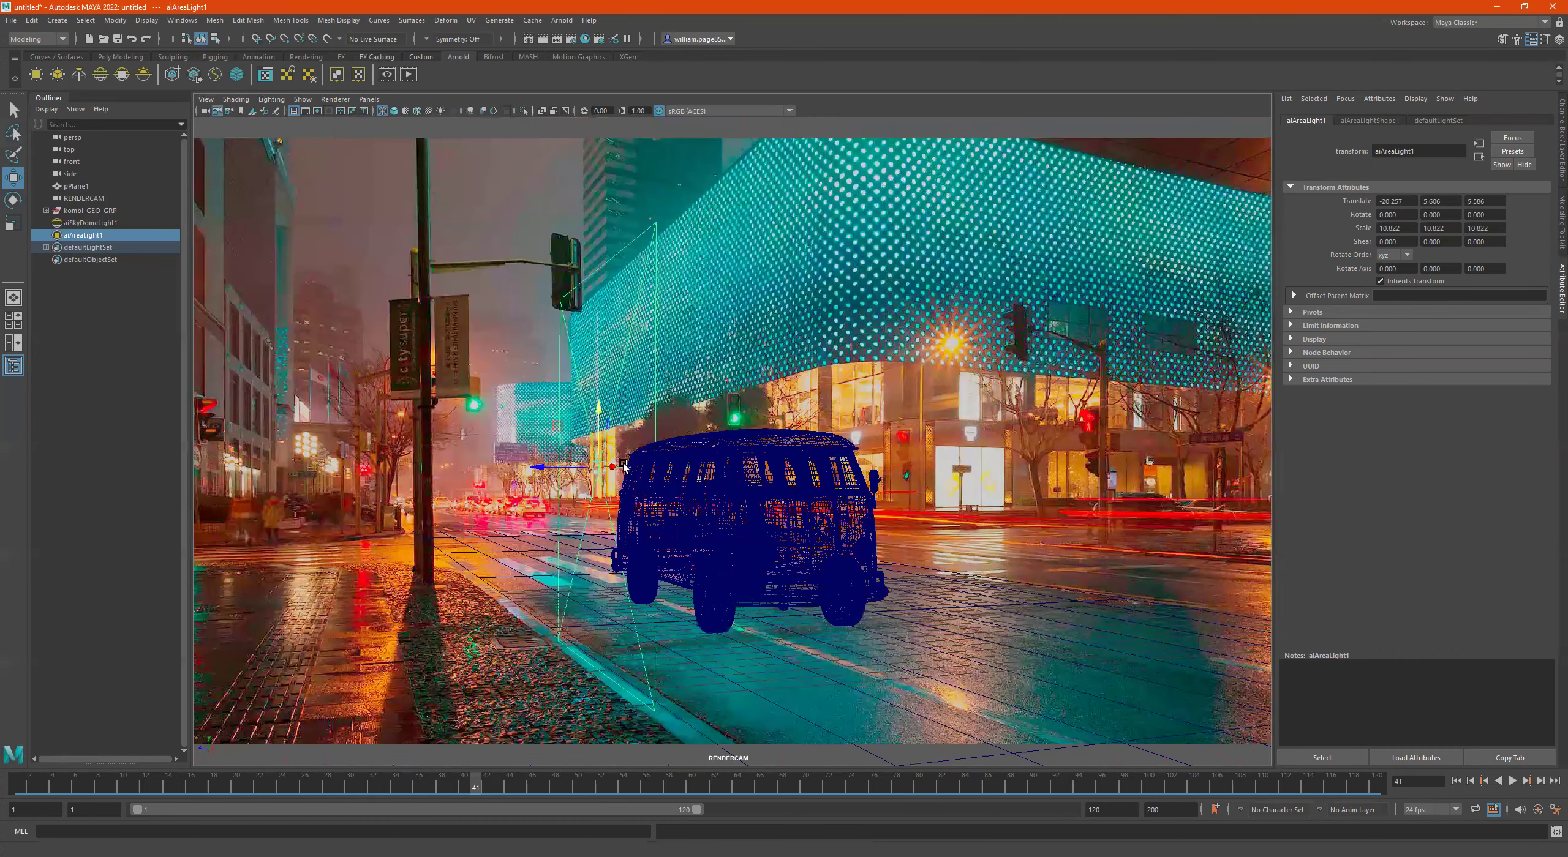
pyautogui.moveTo(613, 468); pyautogui.dragTo(687, 475)
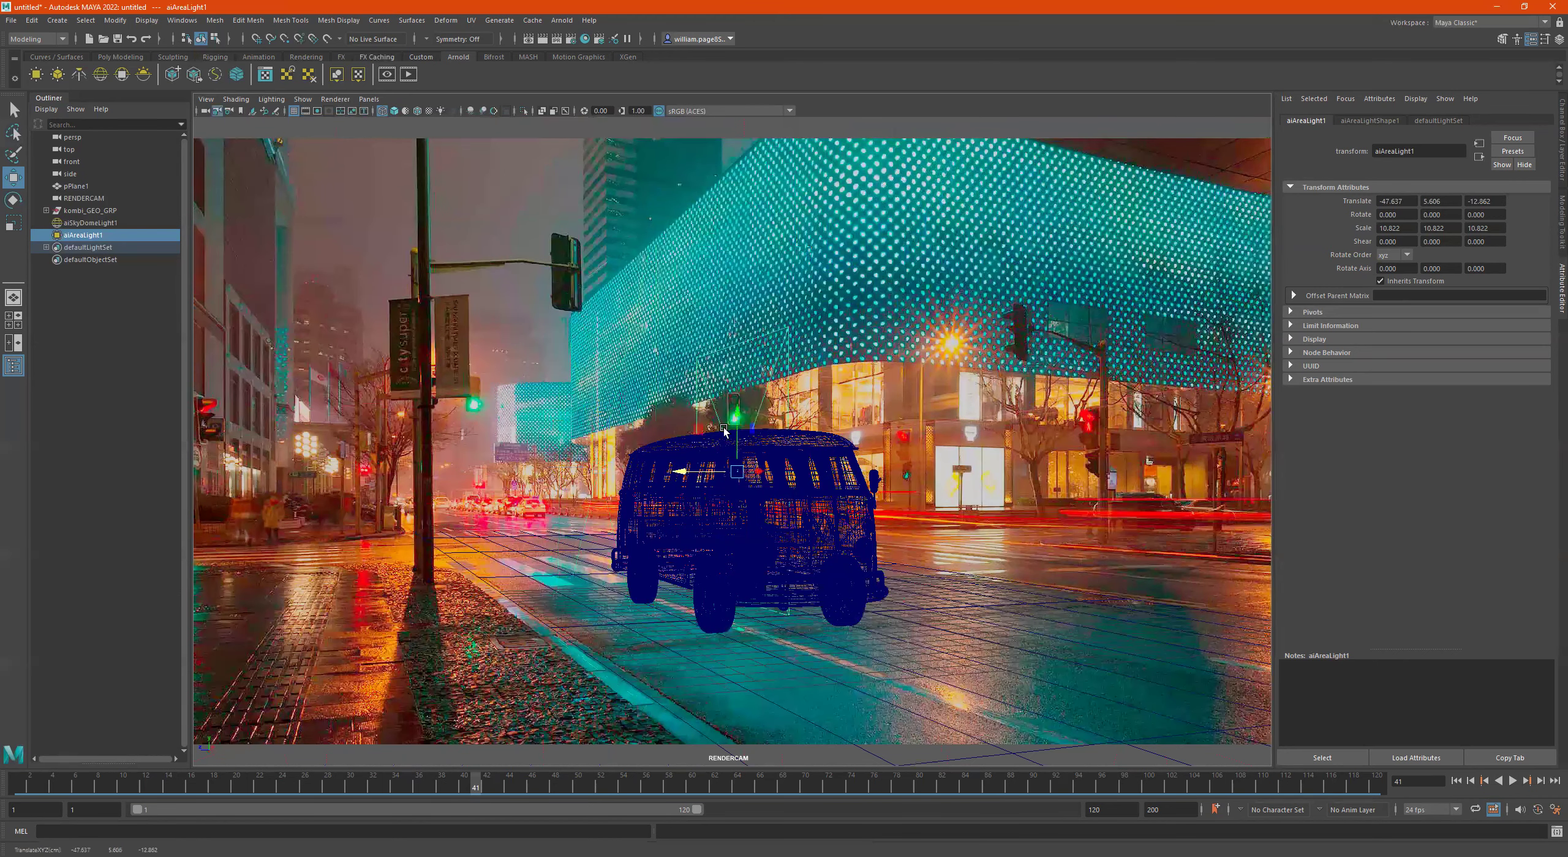
pyautogui.moveTo(735, 416); pyautogui.dragTo(729, 364)
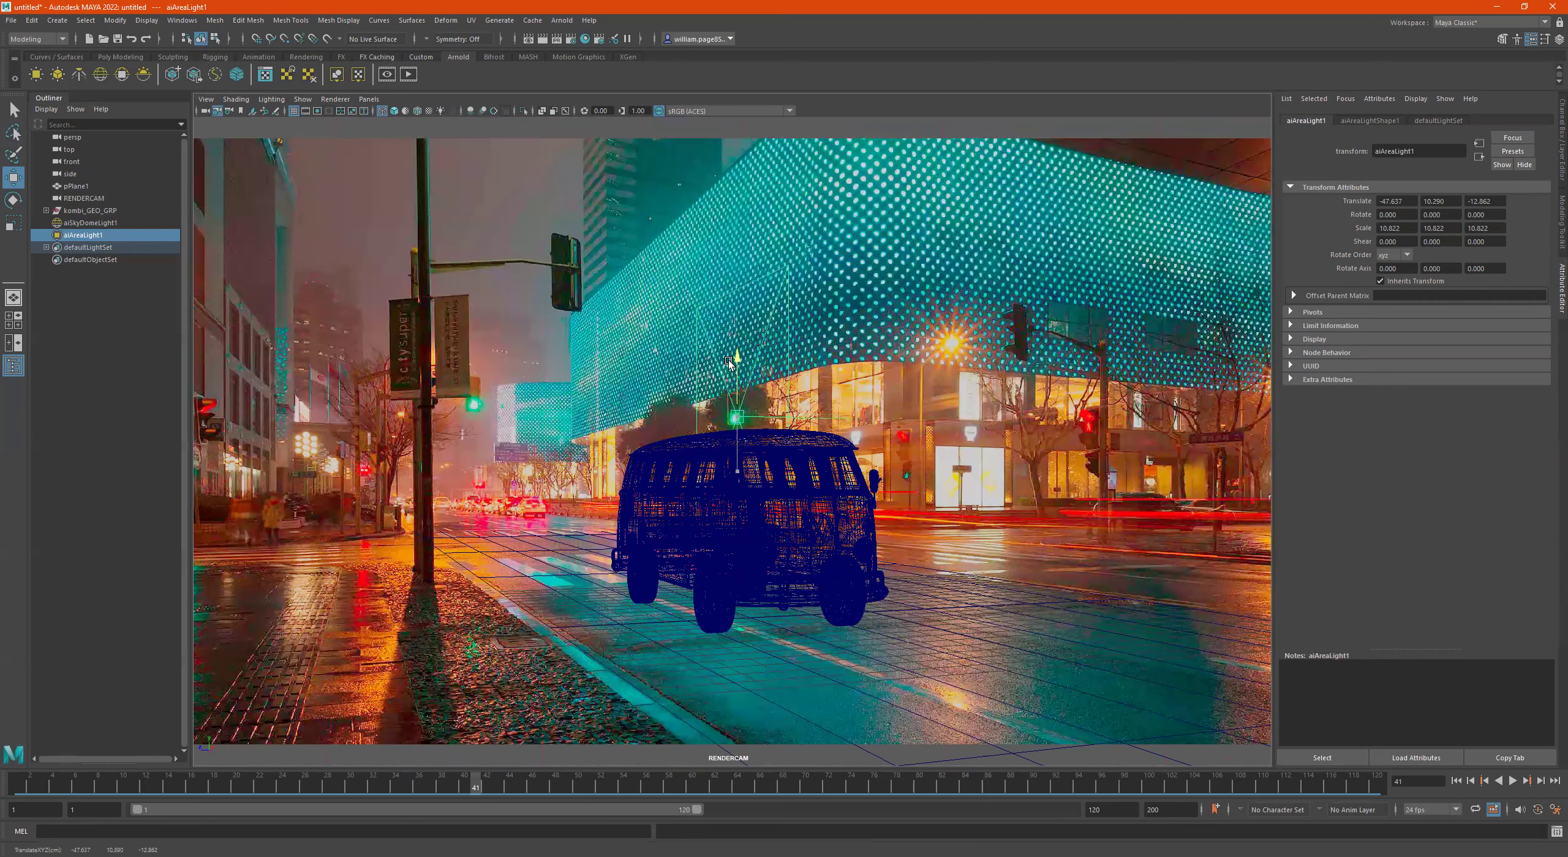
# Step: Rotate the area light to about -11.5 in X and -159 in Y, and raise it to about 20.4 in Y
pyautogui.press('e')
pyautogui.moveTo(776, 417); pyautogui.dragTo(746, 248)
pyautogui.press('w')
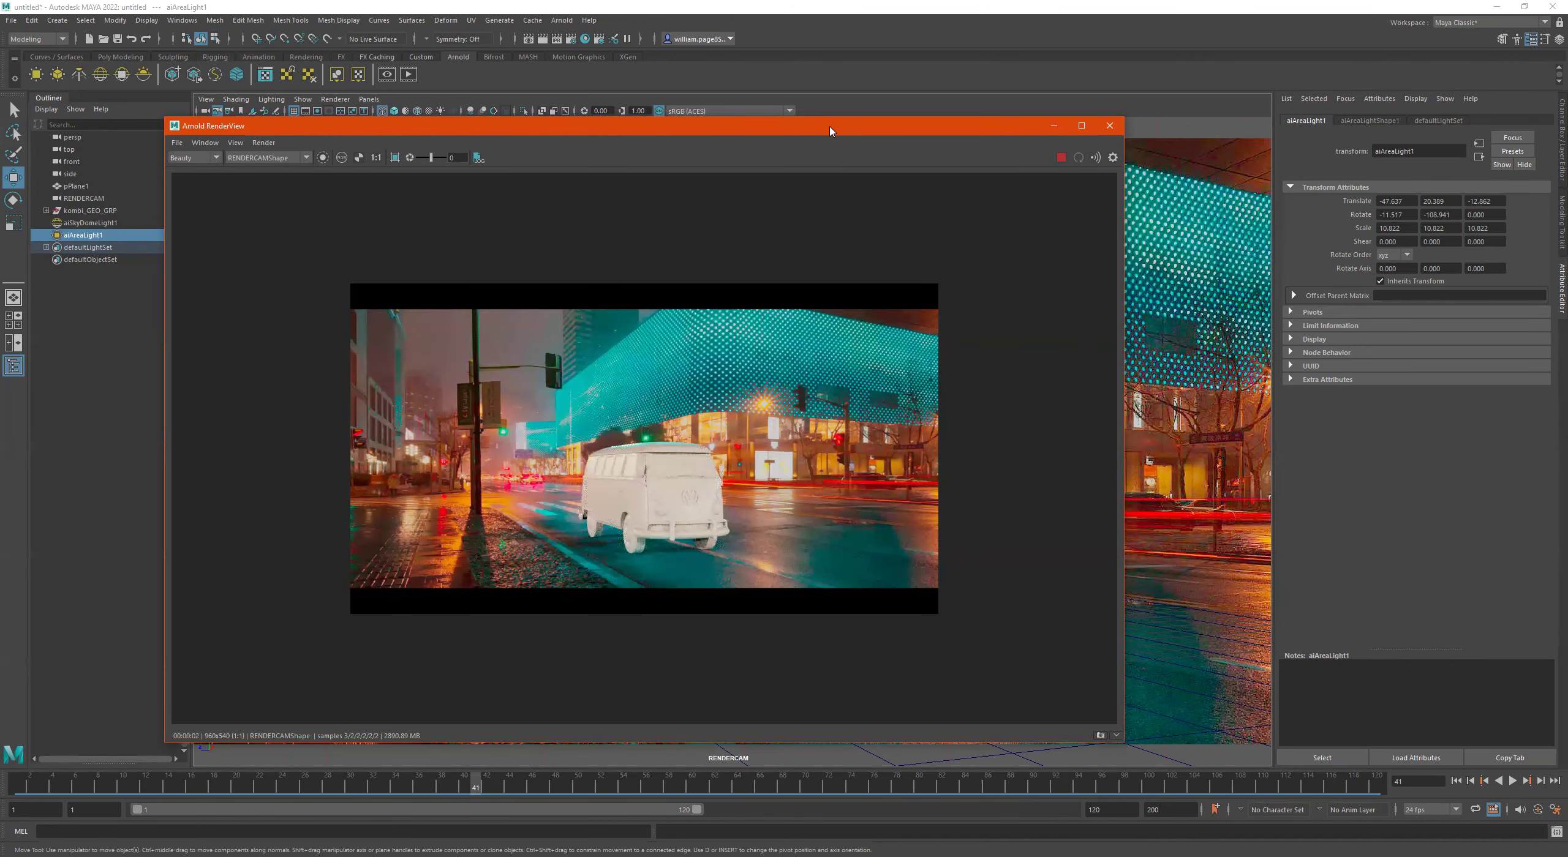
# Step: Try different exposures on the area light against the live render, ending at about 15.9
pyautogui.moveTo(829, 130); pyautogui.dragTo(784, 131)
pyautogui.click(1360, 123)
pyautogui.moveTo(1510, 275); pyautogui.dragTo(1521, 277)
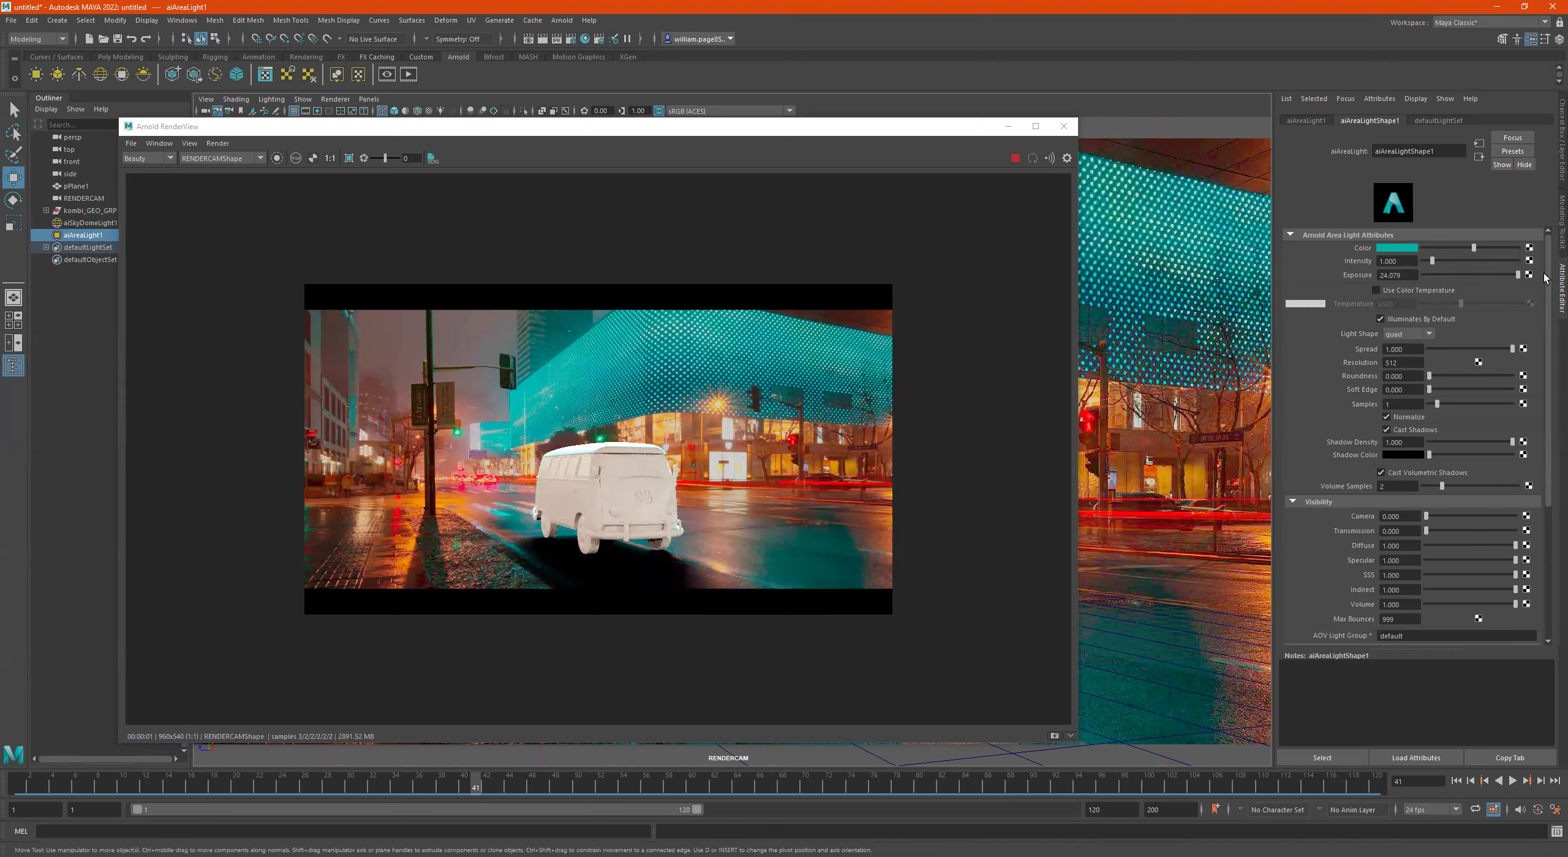
pyautogui.moveTo(1515, 276); pyautogui.dragTo(1484, 274)
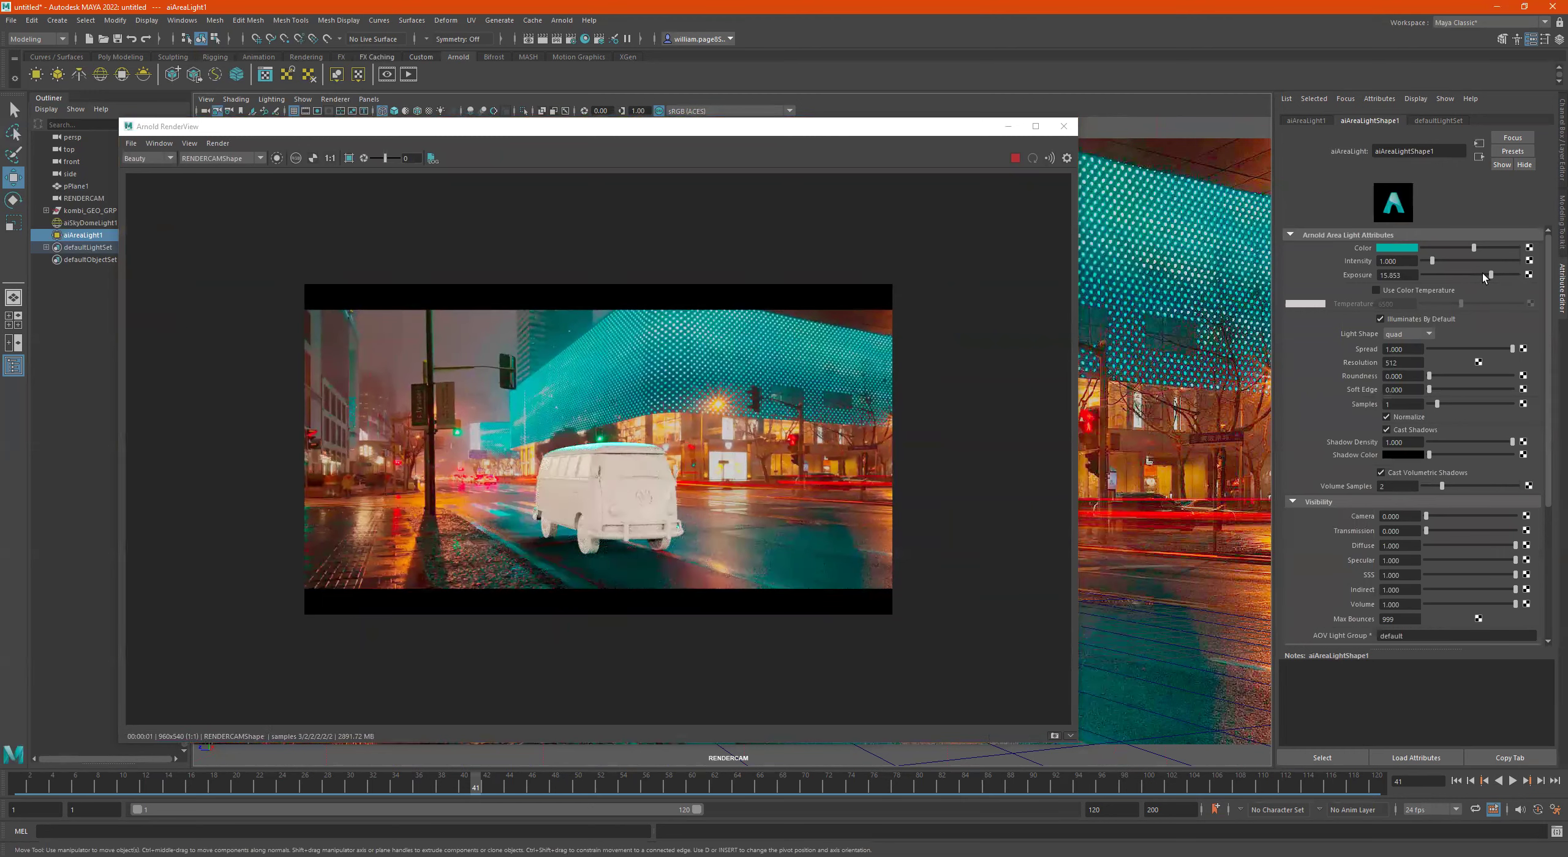
pyautogui.click(1482, 273)
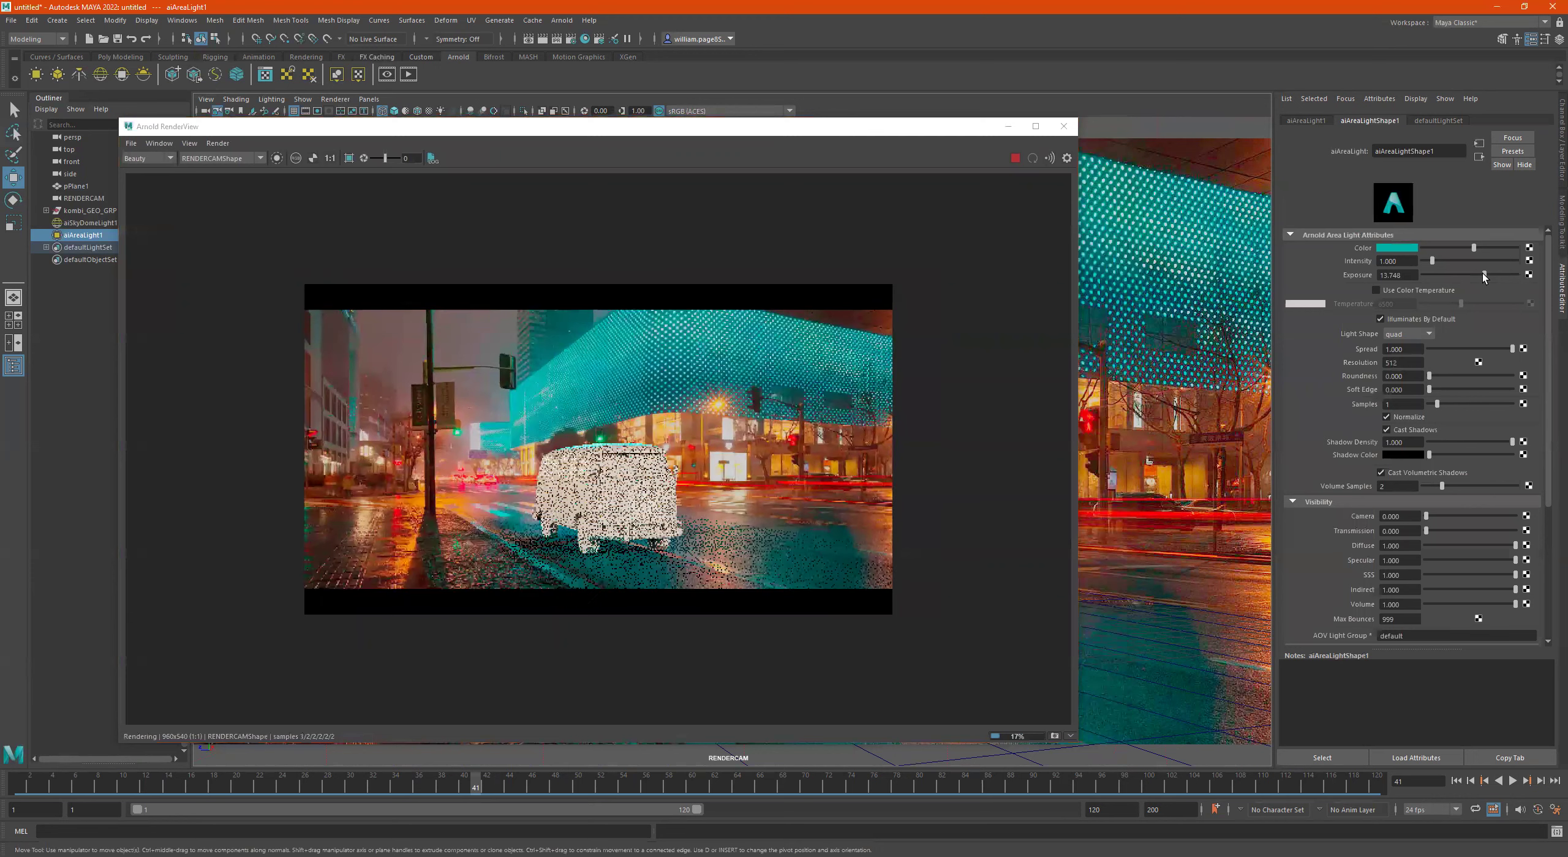
pyautogui.click(1489, 273)
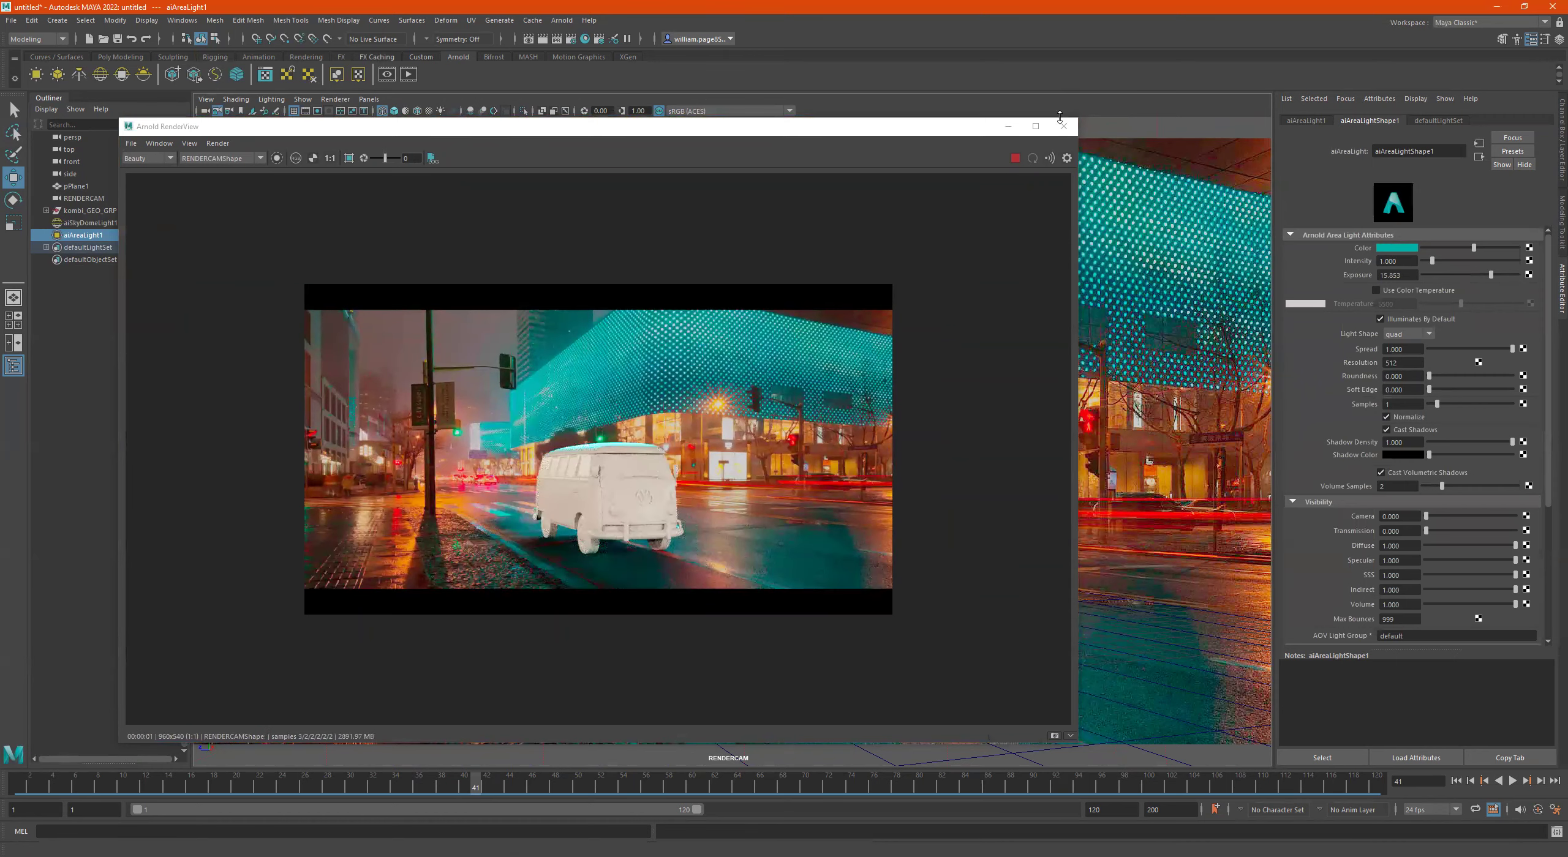
# Step: Lower the area light slightly behind the van
pyautogui.press('e')
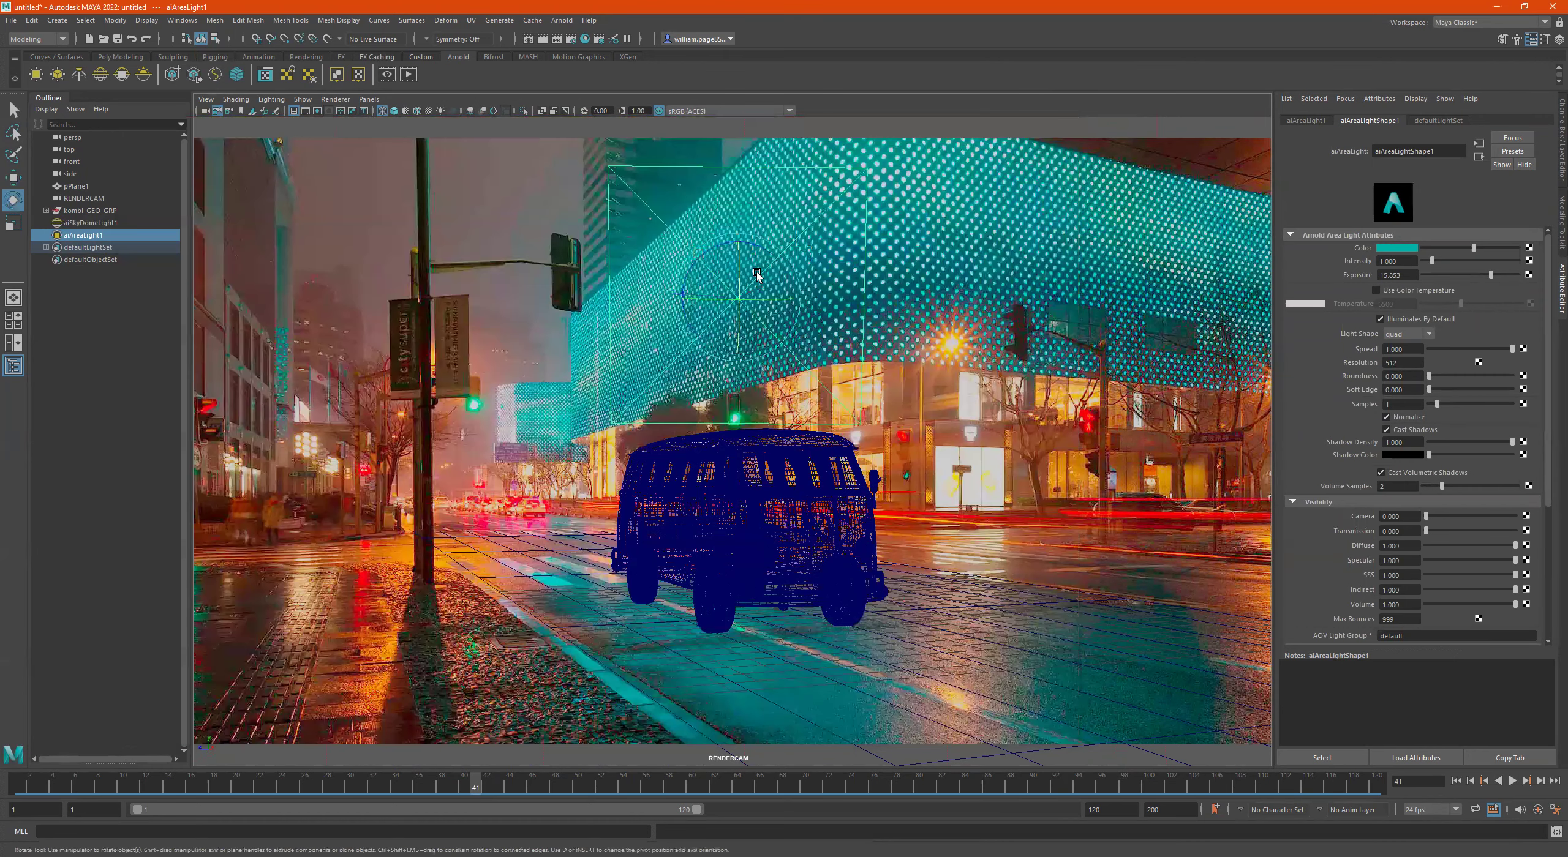
pyautogui.moveTo(739, 264); pyautogui.dragTo(740, 294)
pyautogui.press('w')
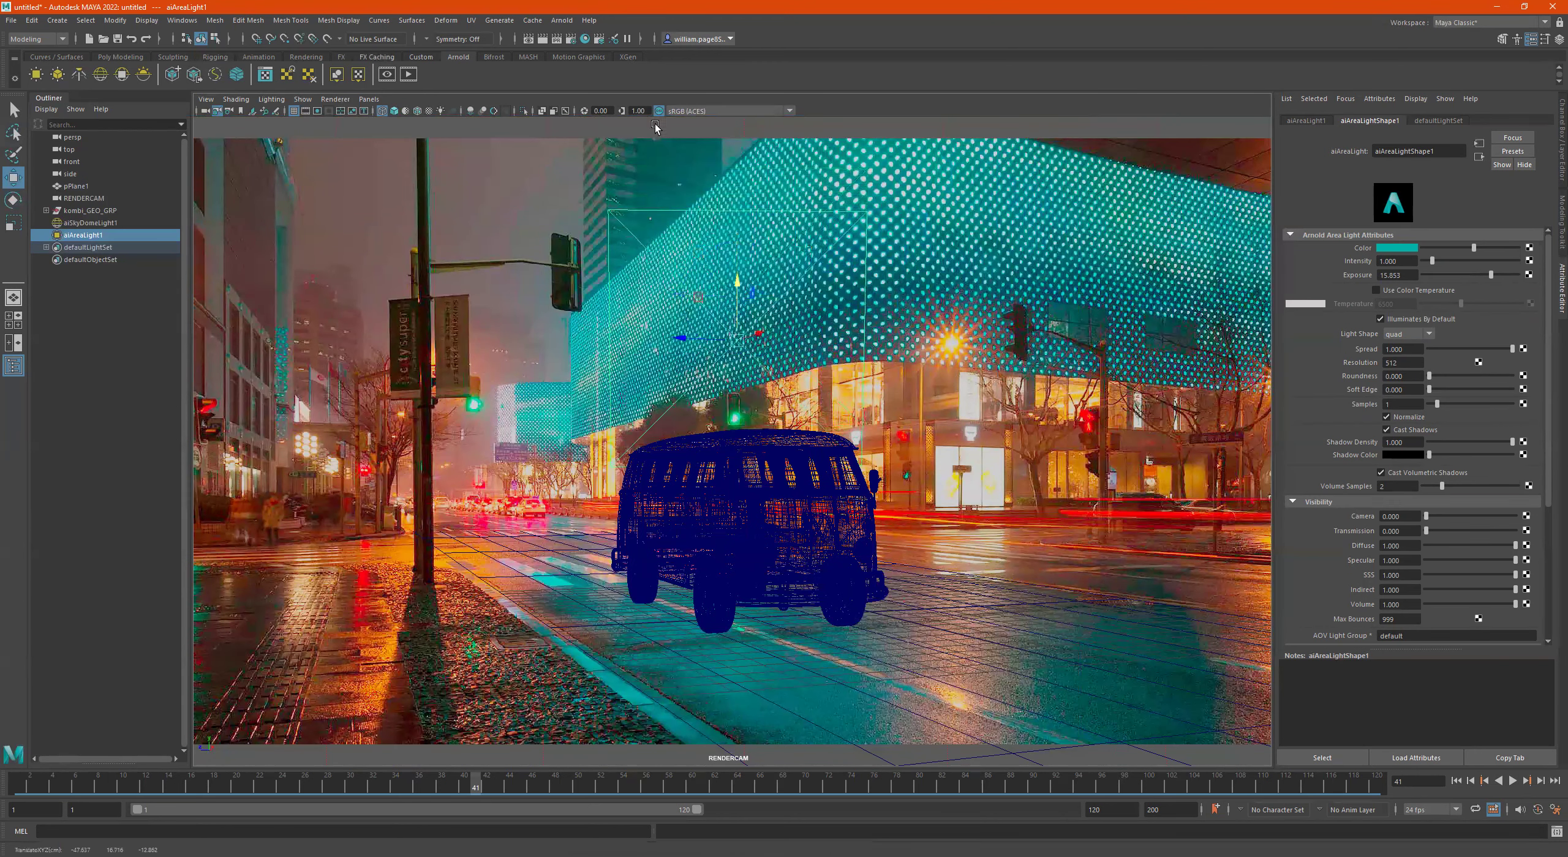
# Step: Render the scene again, raise the area light's exposure to about 24.1, and move the render window off the Outliner
pyautogui.click(415, 79)
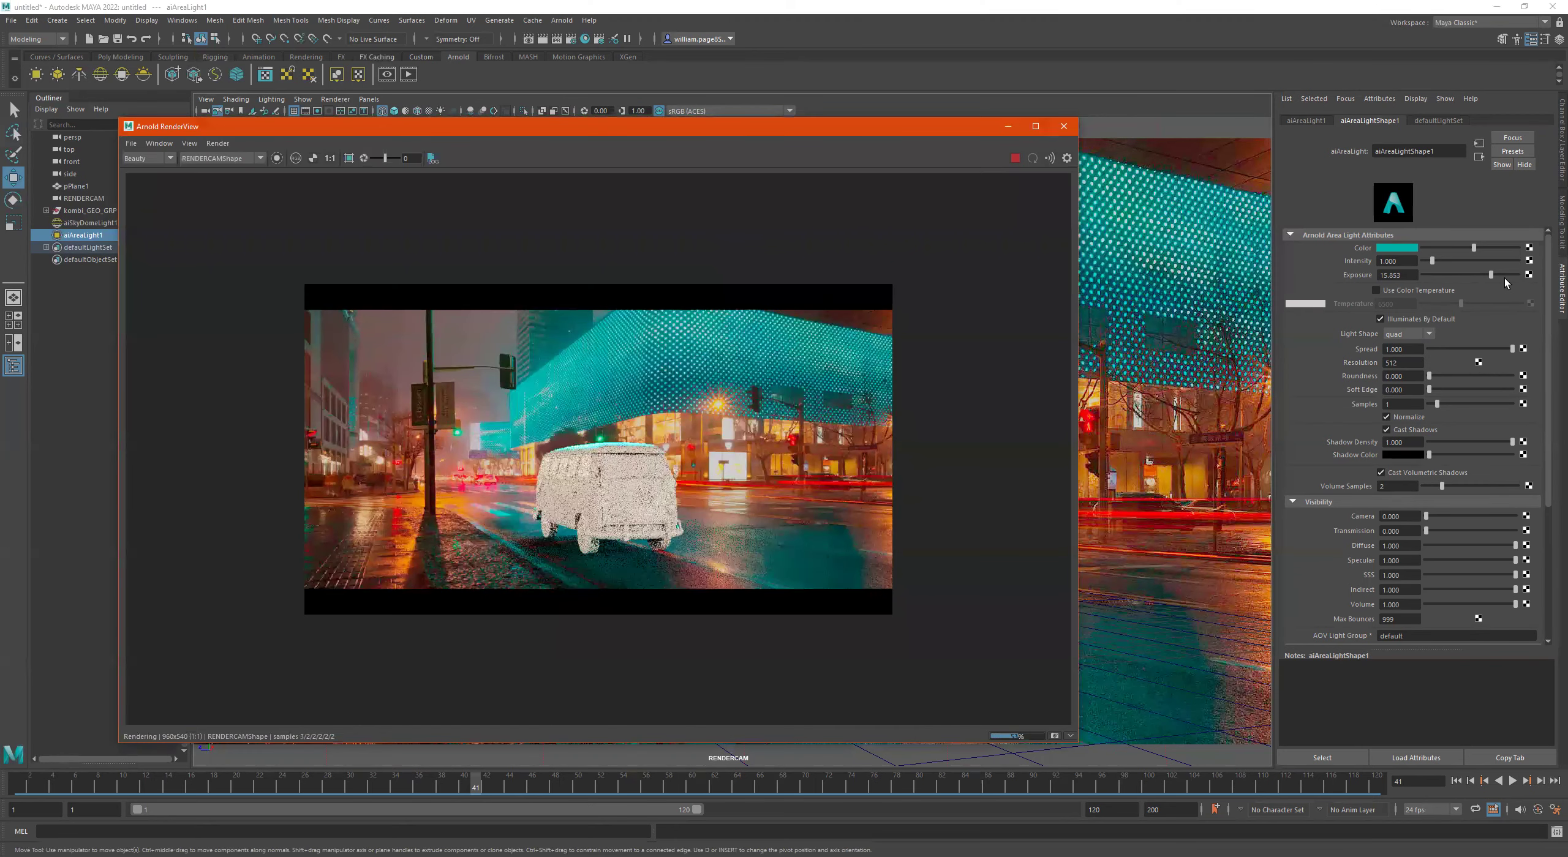
pyautogui.moveTo(1507, 283); pyautogui.dragTo(1519, 277)
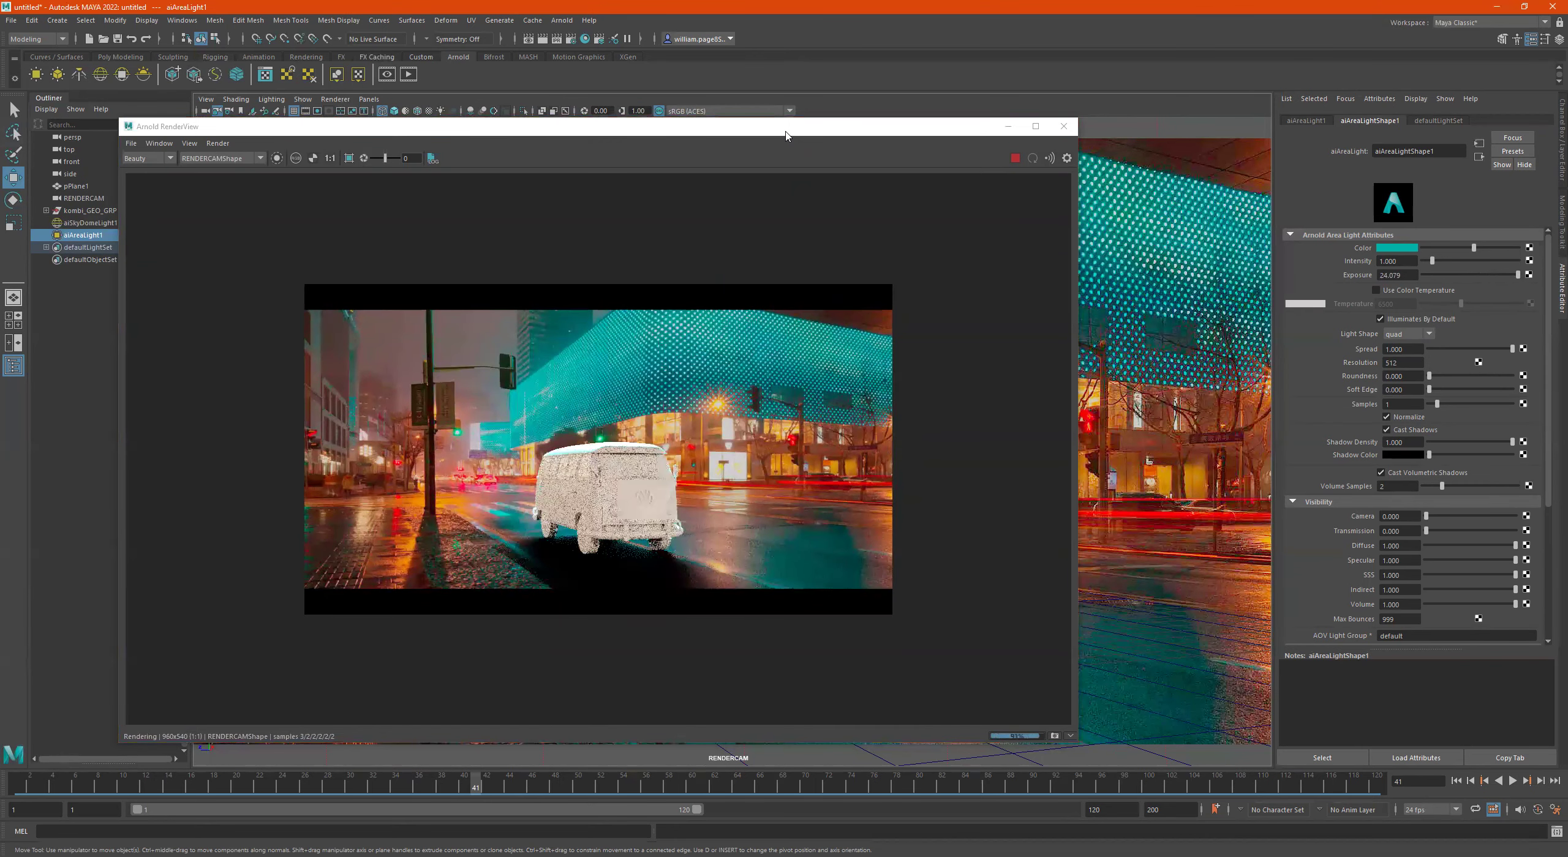
pyautogui.moveTo(446, 128); pyautogui.dragTo(814, 126)
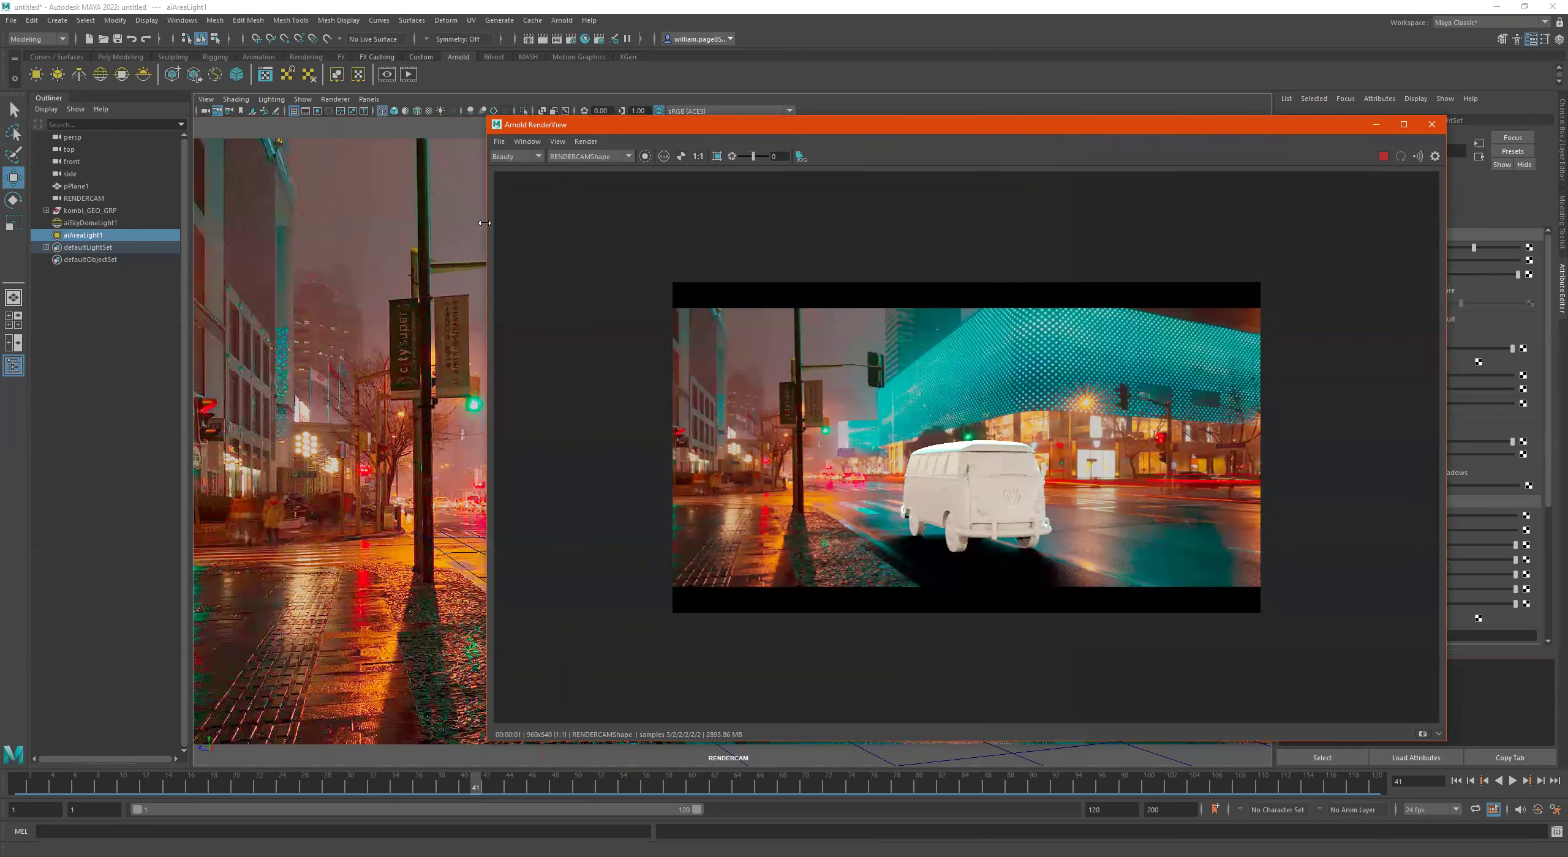
# Step: Narrow the render window, move it clear of the van and light, and rotate the area light to about -5 in X
pyautogui.moveTo(483, 223); pyautogui.dragTo(678, 223)
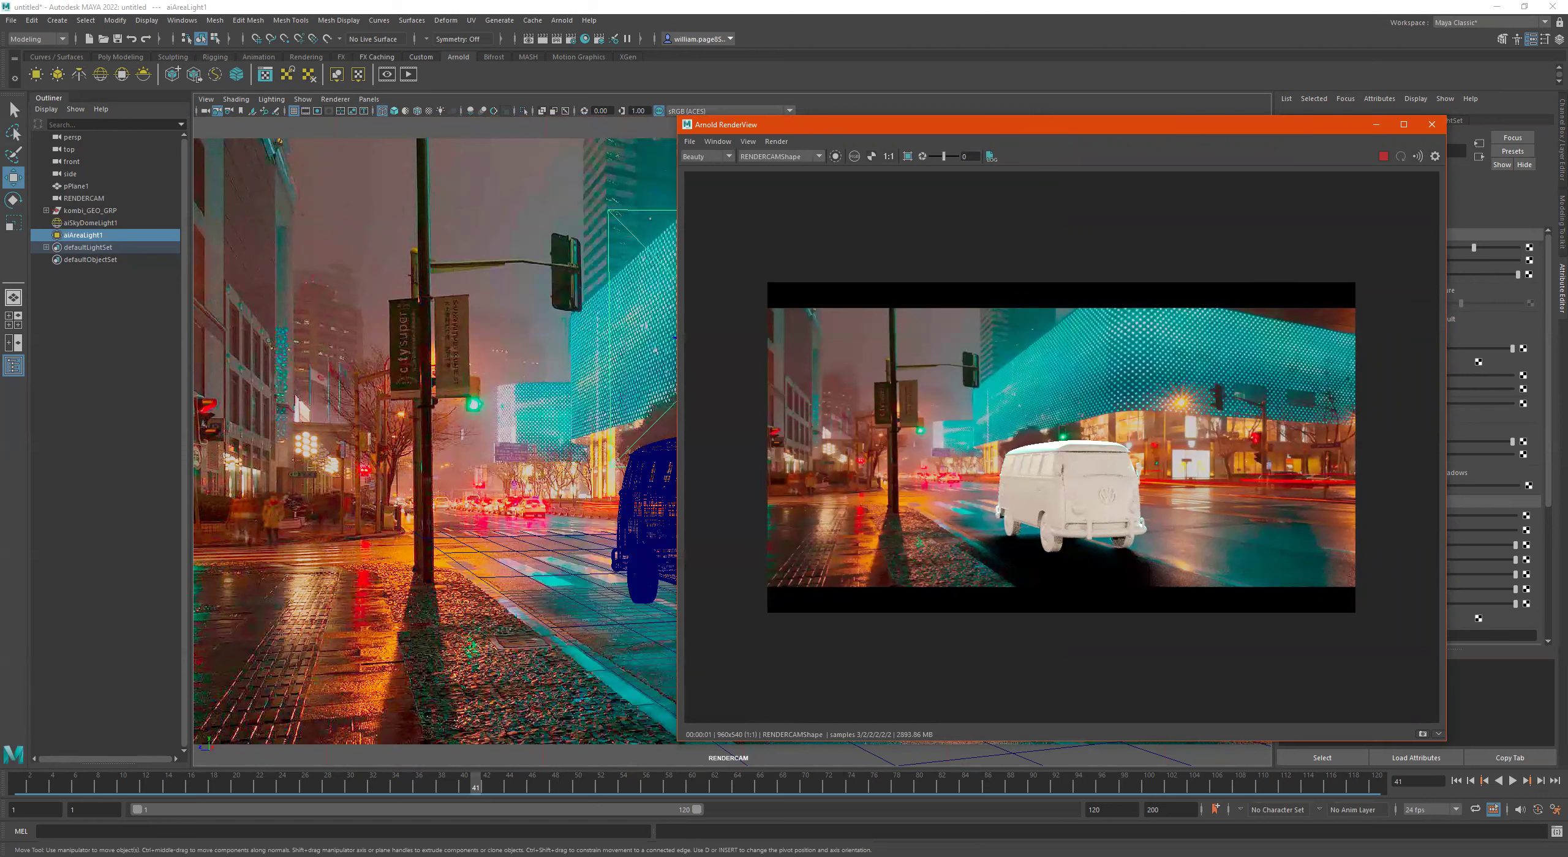
pyautogui.click(1244, 117)
pyautogui.moveTo(1275, 131); pyautogui.dragTo(542, 145)
pyautogui.press('e')
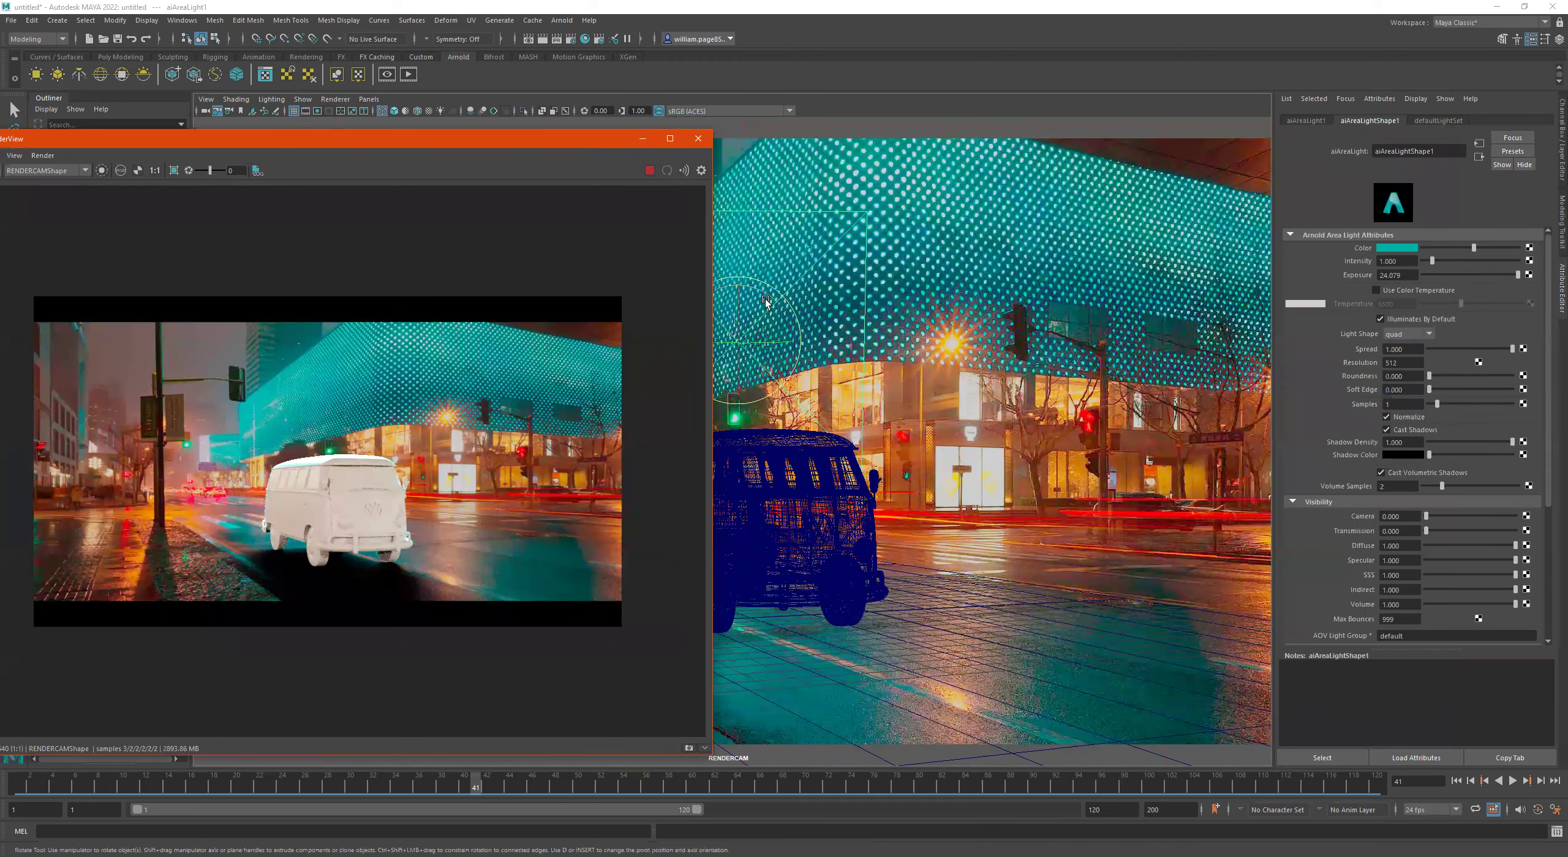
pyautogui.moveTo(738, 315); pyautogui.dragTo(742, 368)
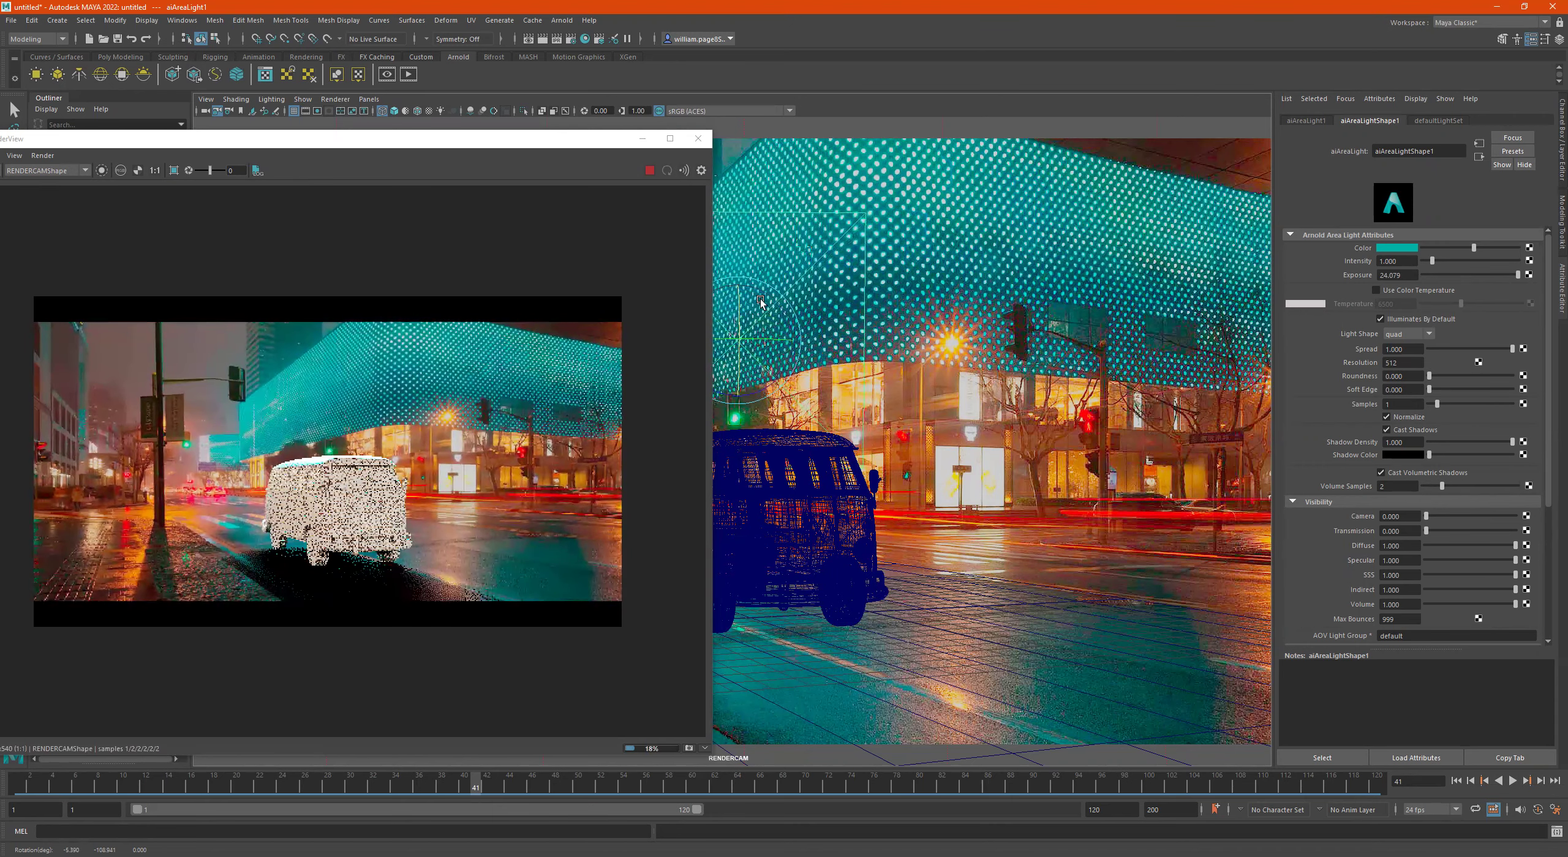
# Step: Rotate the area light to about -12 in X and set its height to about 14 in Y
pyautogui.press('w')
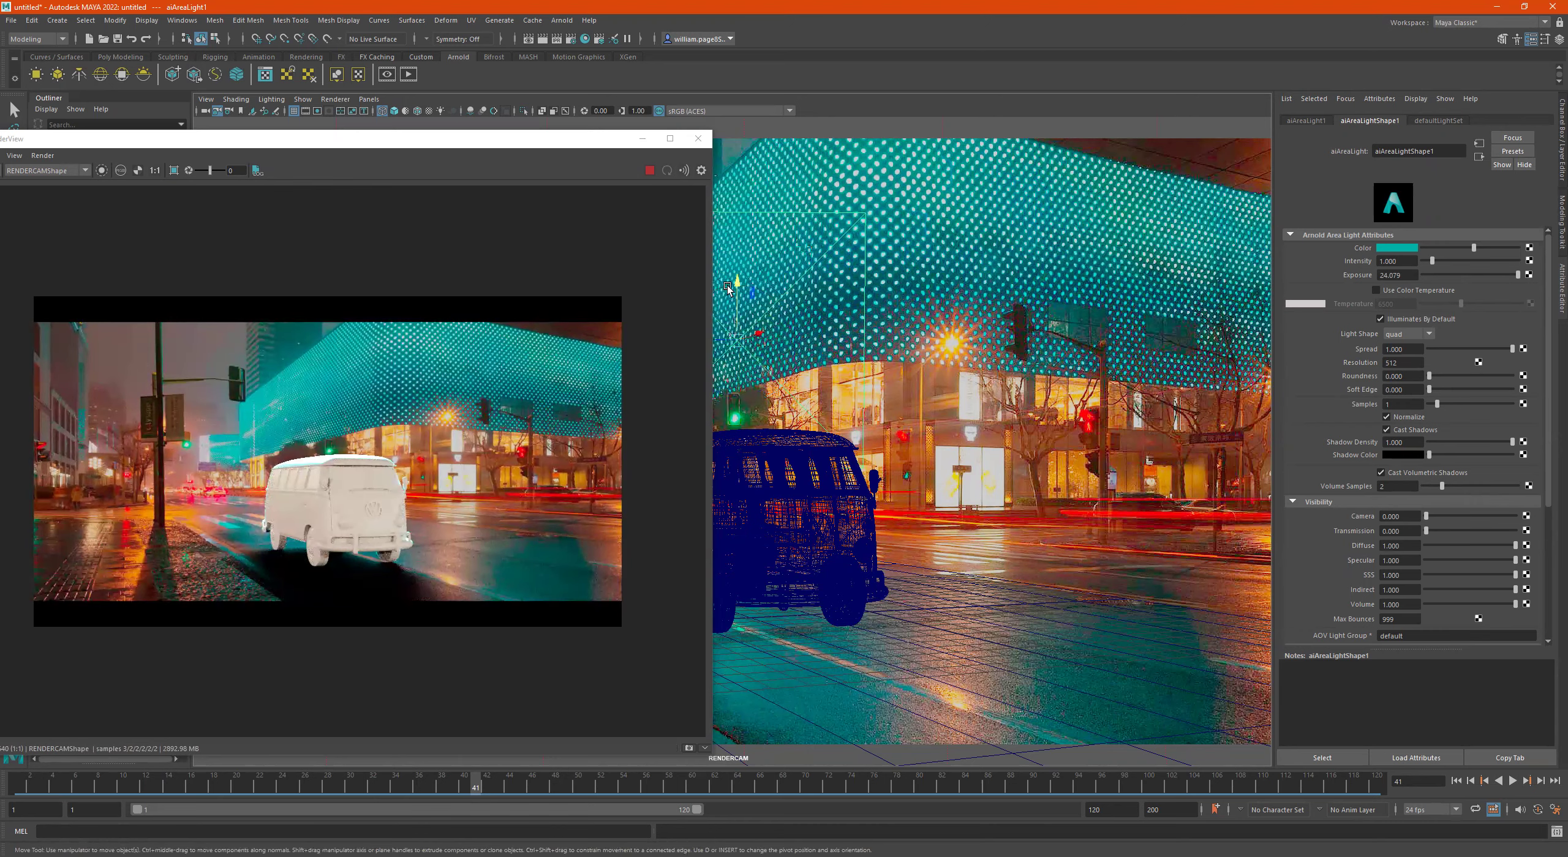
pyautogui.moveTo(737, 289); pyautogui.dragTo(747, 376)
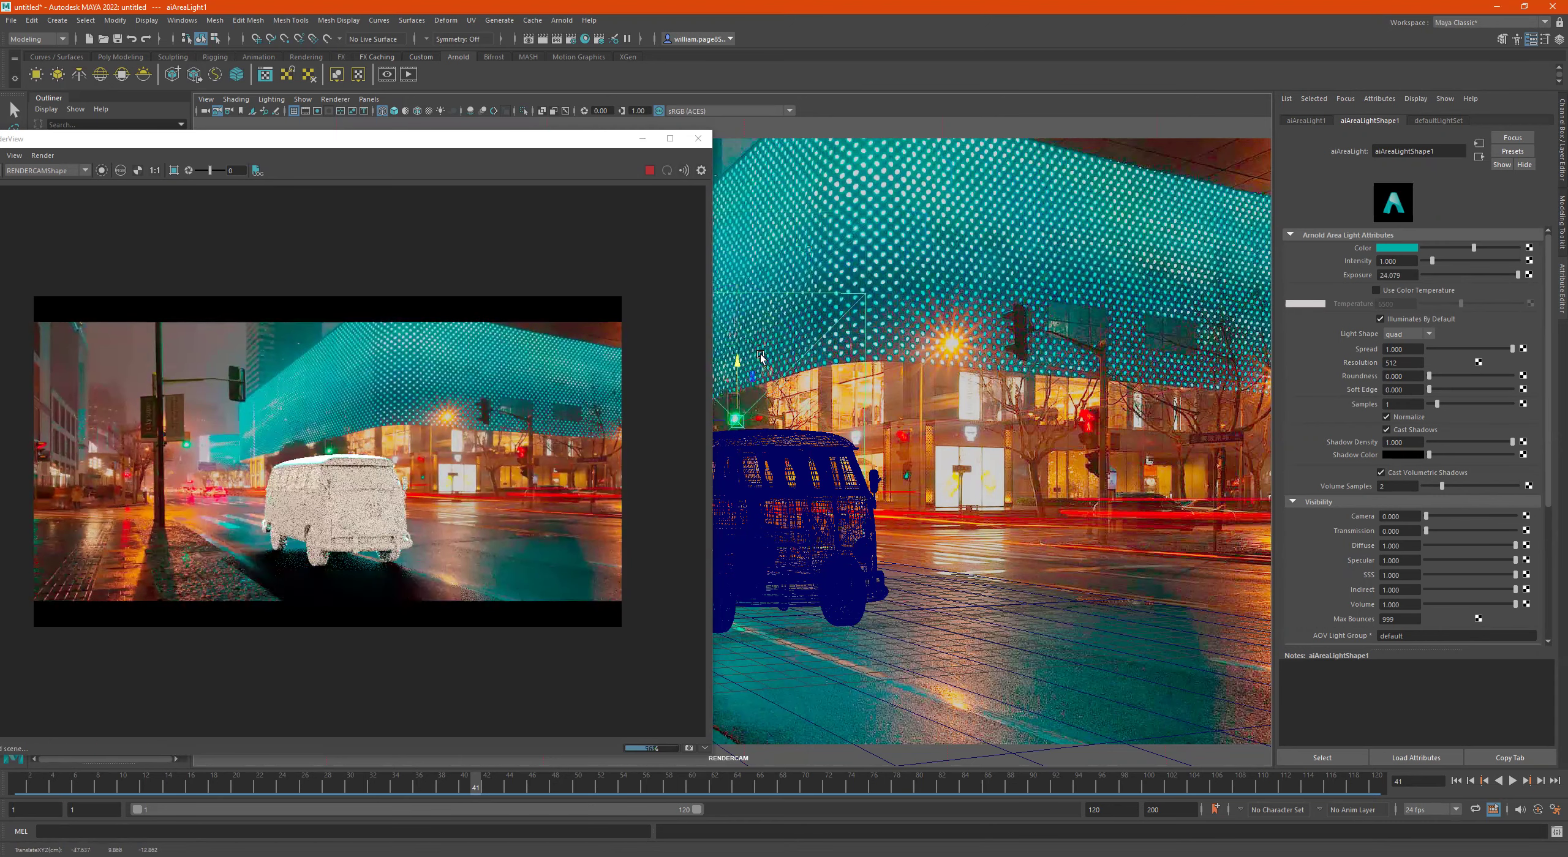
pyautogui.press('e')
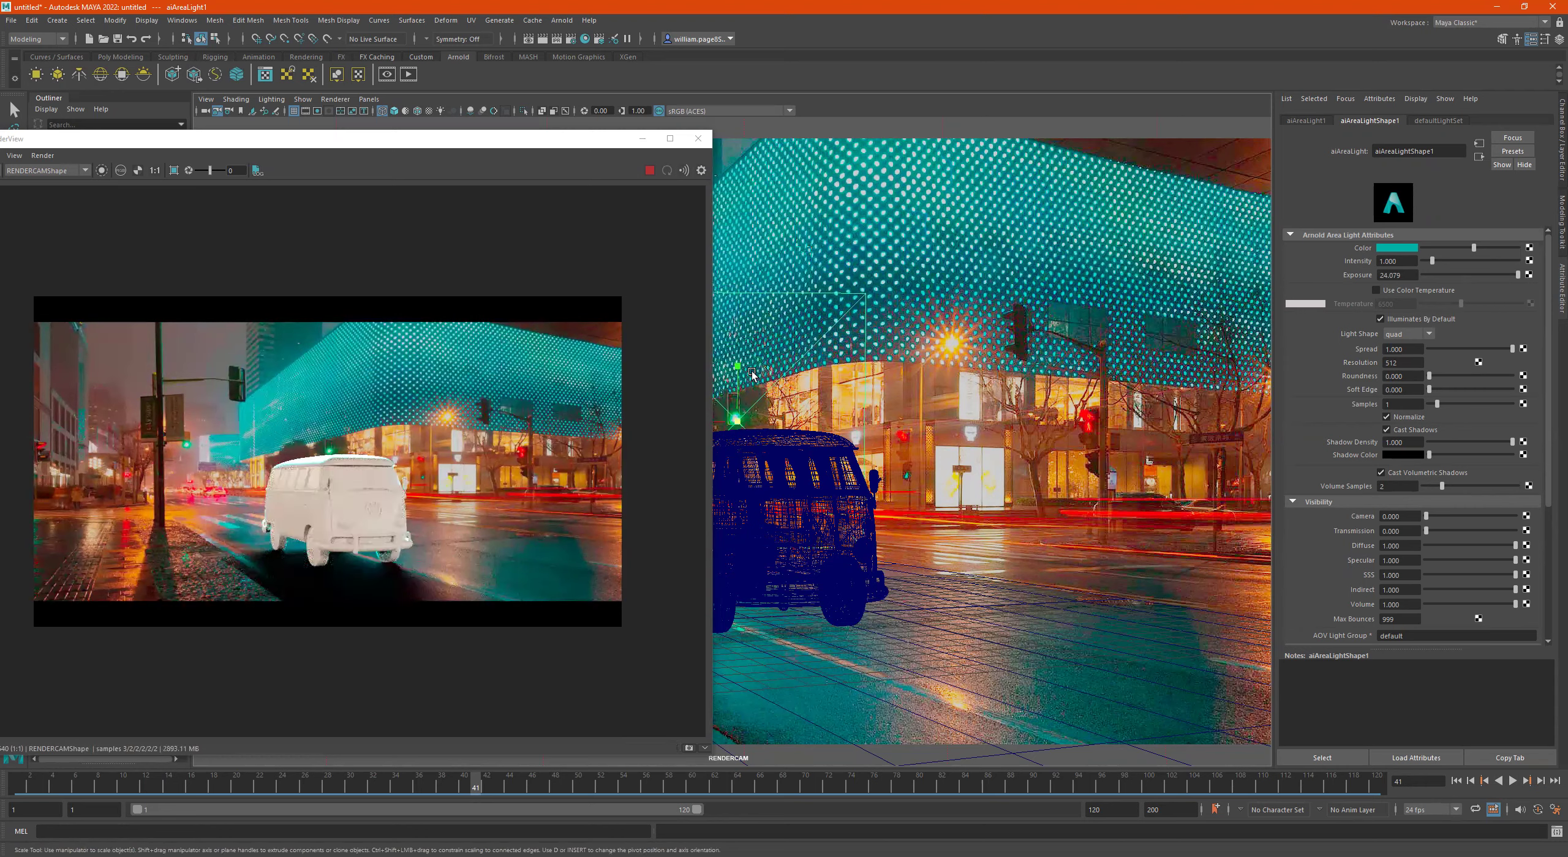
pyautogui.moveTo(755, 380); pyautogui.dragTo(742, 396)
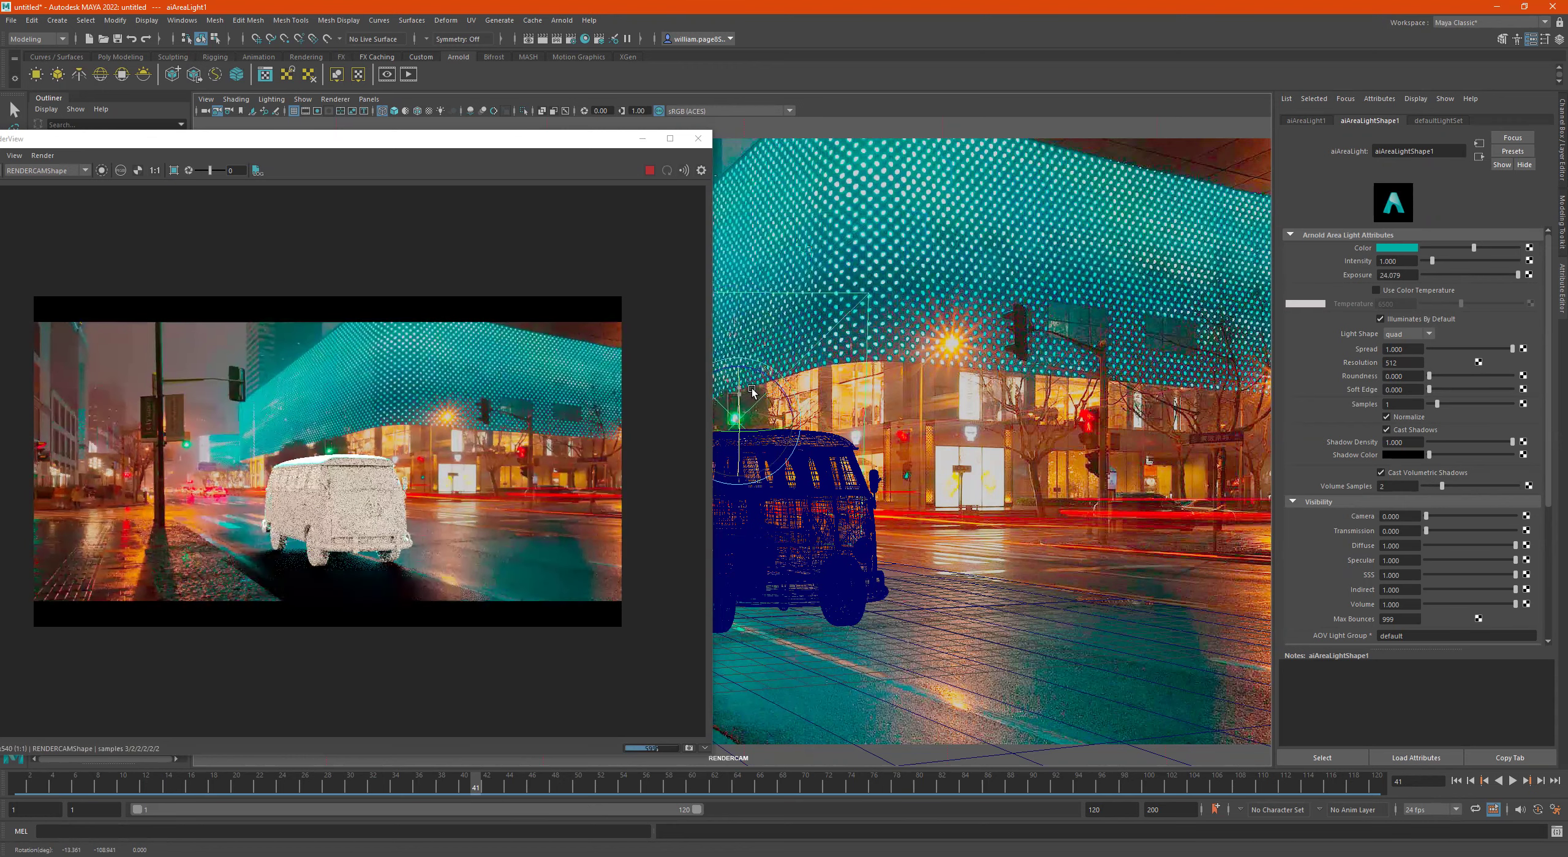
pyautogui.press('w')
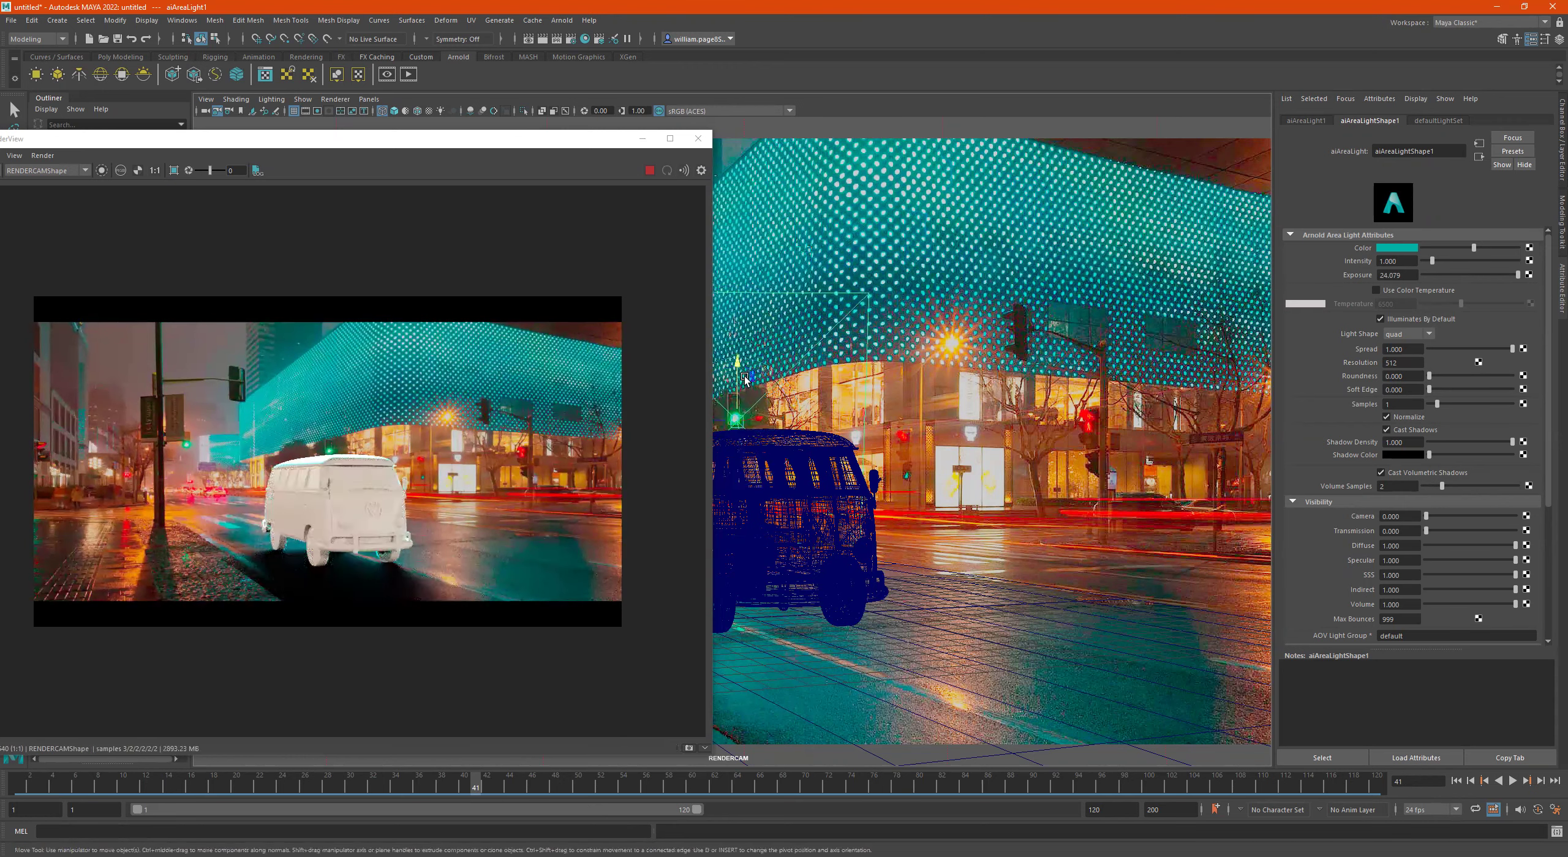
pyautogui.moveTo(738, 384); pyautogui.dragTo(751, 316)
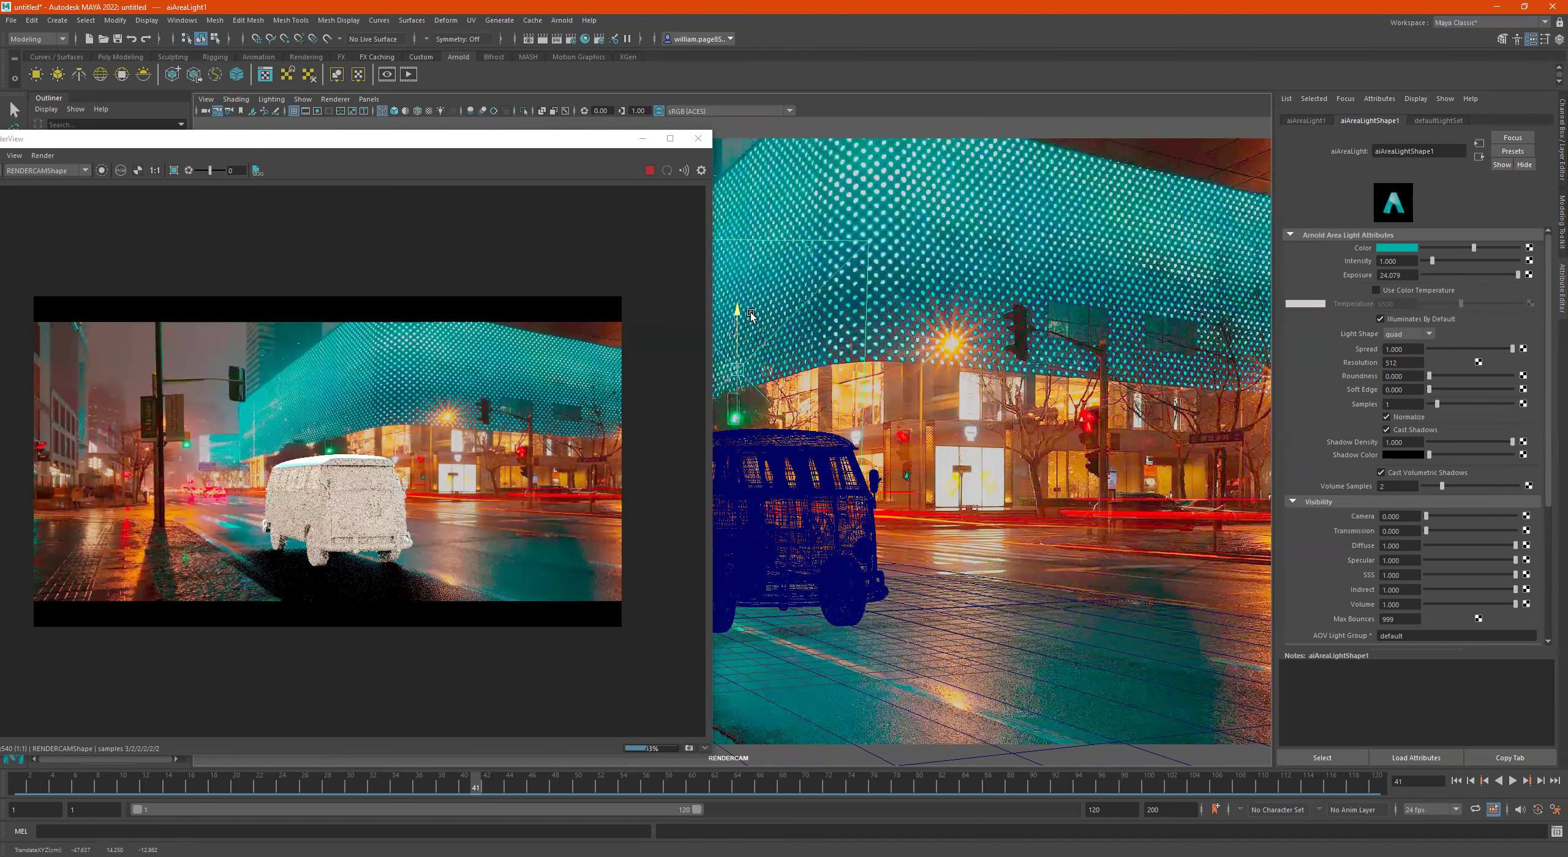
# Step: Set the area light's exposure to 13, stop the live render and close the render window
pyautogui.moveTo(1512, 276)
pyautogui.mouseDown()
pyautogui.moveTo(1469, 273)
pyautogui.moveTo(1490, 275)
pyautogui.mouseUp()
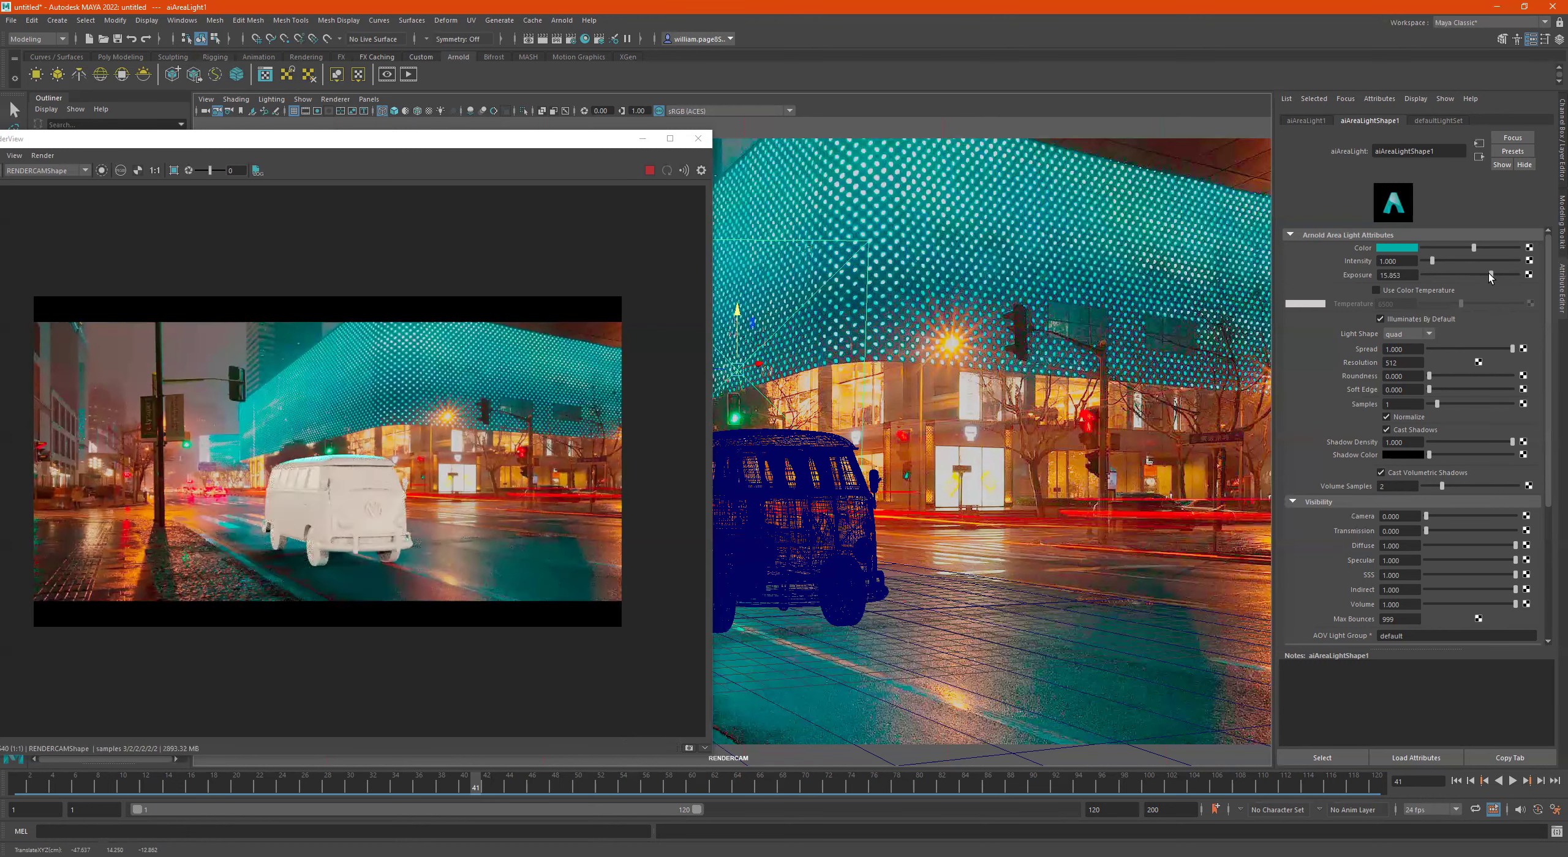
pyautogui.moveTo(1410, 275); pyautogui.dragTo(1302, 276)
pyautogui.write('13')
pyautogui.press('Return')
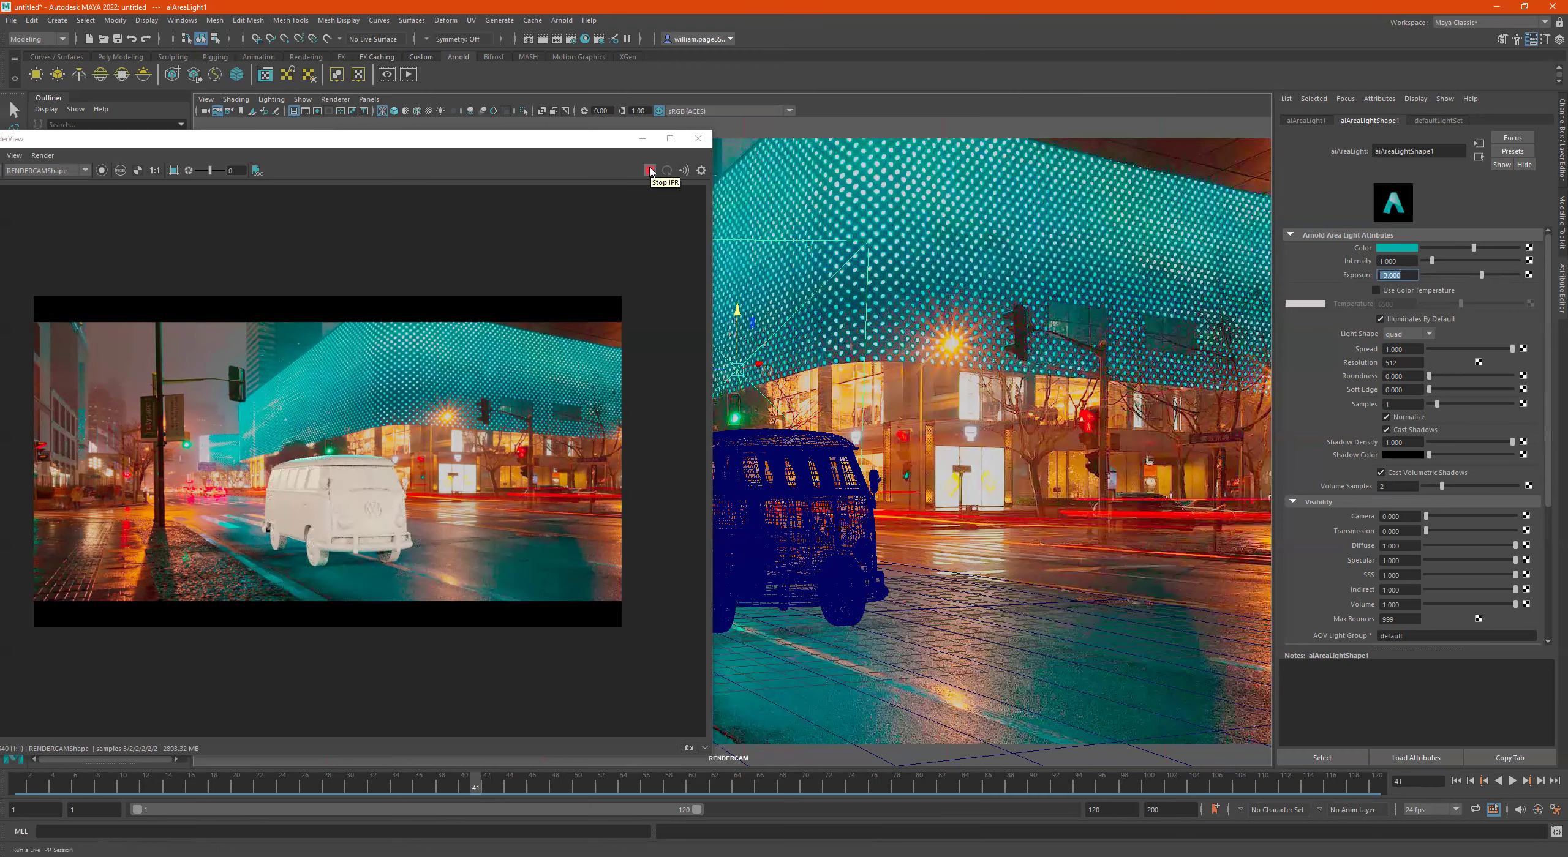
pyautogui.click(650, 171)
pyautogui.click(697, 138)
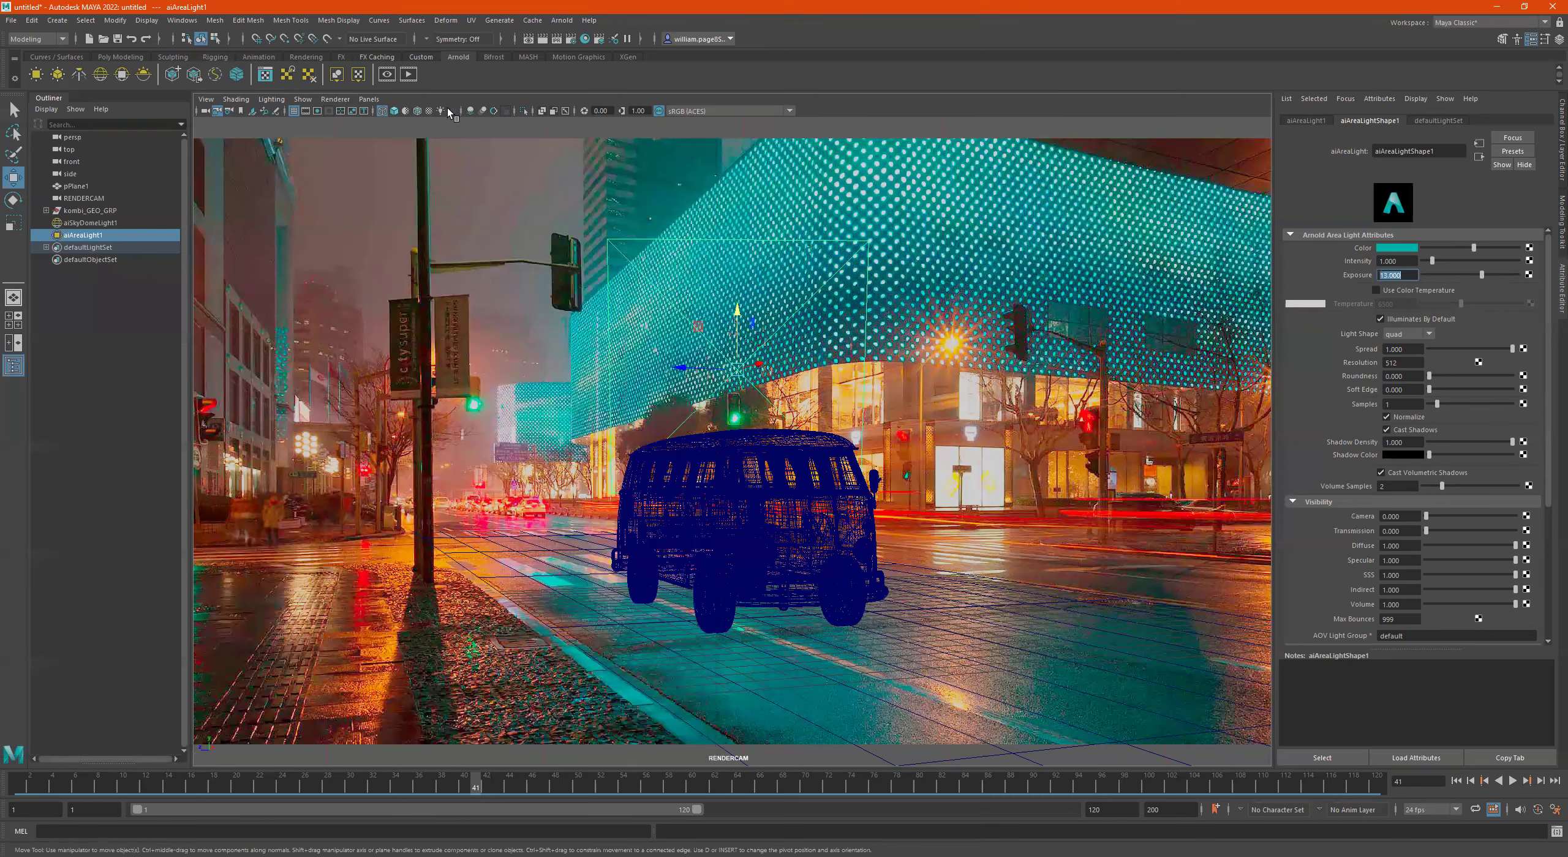
# Step: Switch the viewport to the perspective camera and create an ambient light
pyautogui.click(369, 98)
pyautogui.moveTo(429, 111)
pyautogui.click(515, 125)
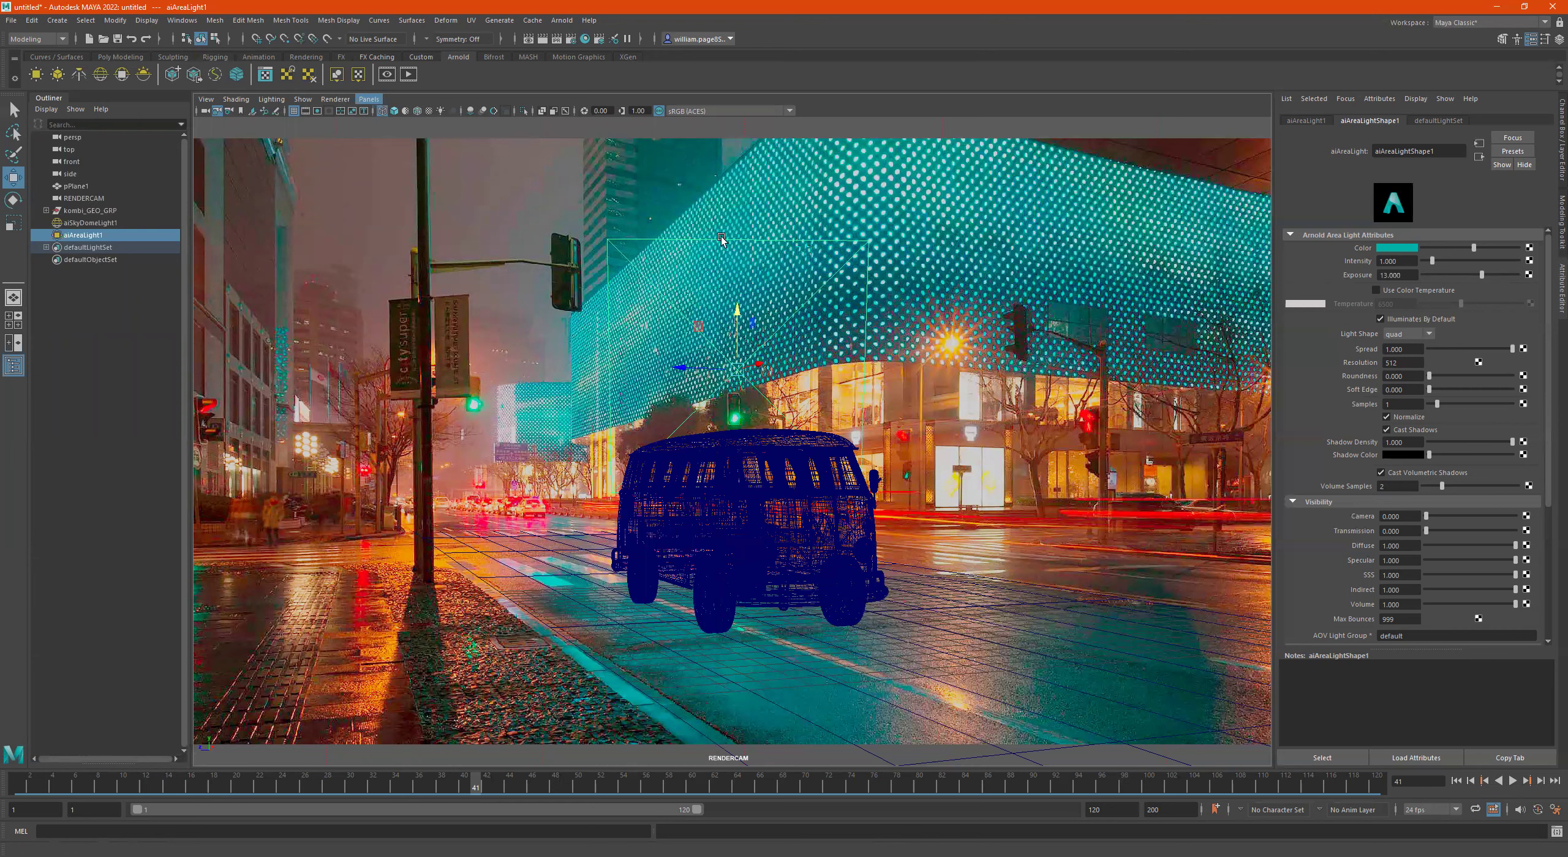
pyautogui.keyDown('alt'); pyautogui.moveTo(741, 306); pyautogui.dragTo(619, 343); pyautogui.keyUp('alt')
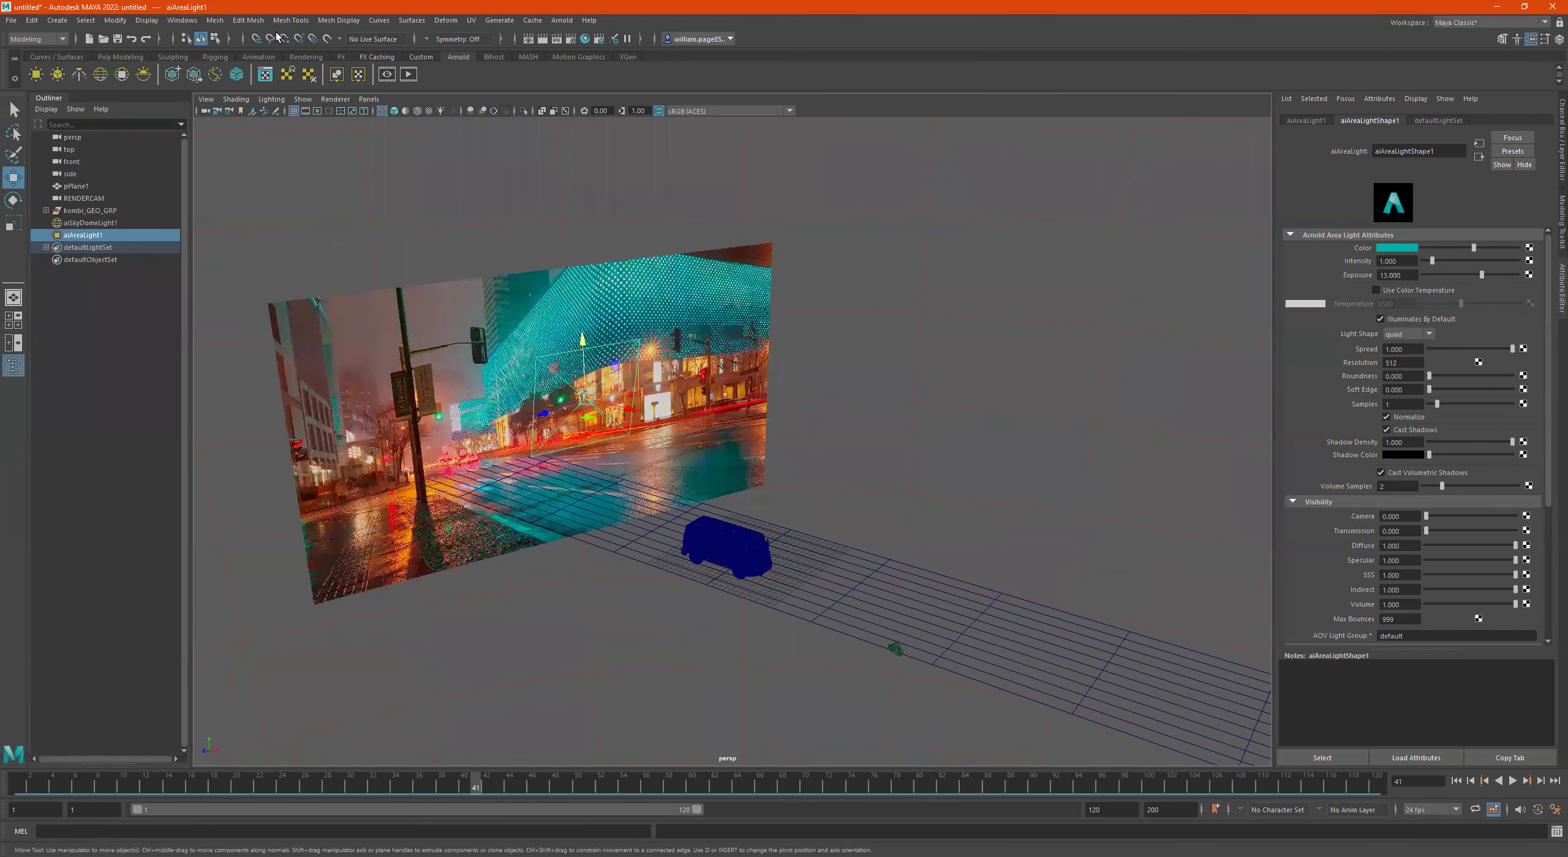
pyautogui.click(57, 20)
pyautogui.moveTo(153, 88)
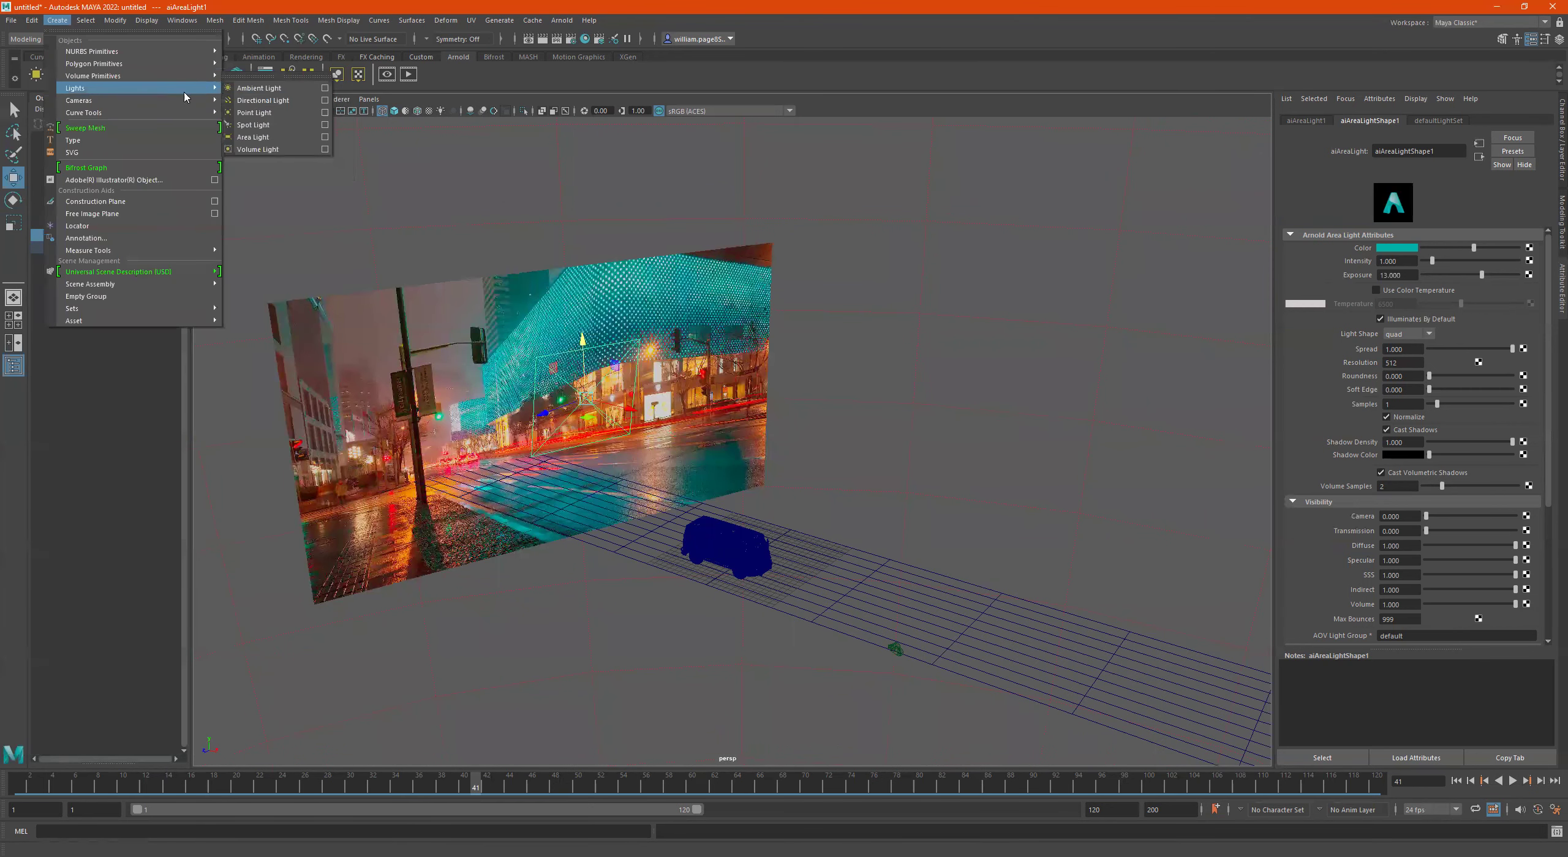
pyautogui.click(278, 91)
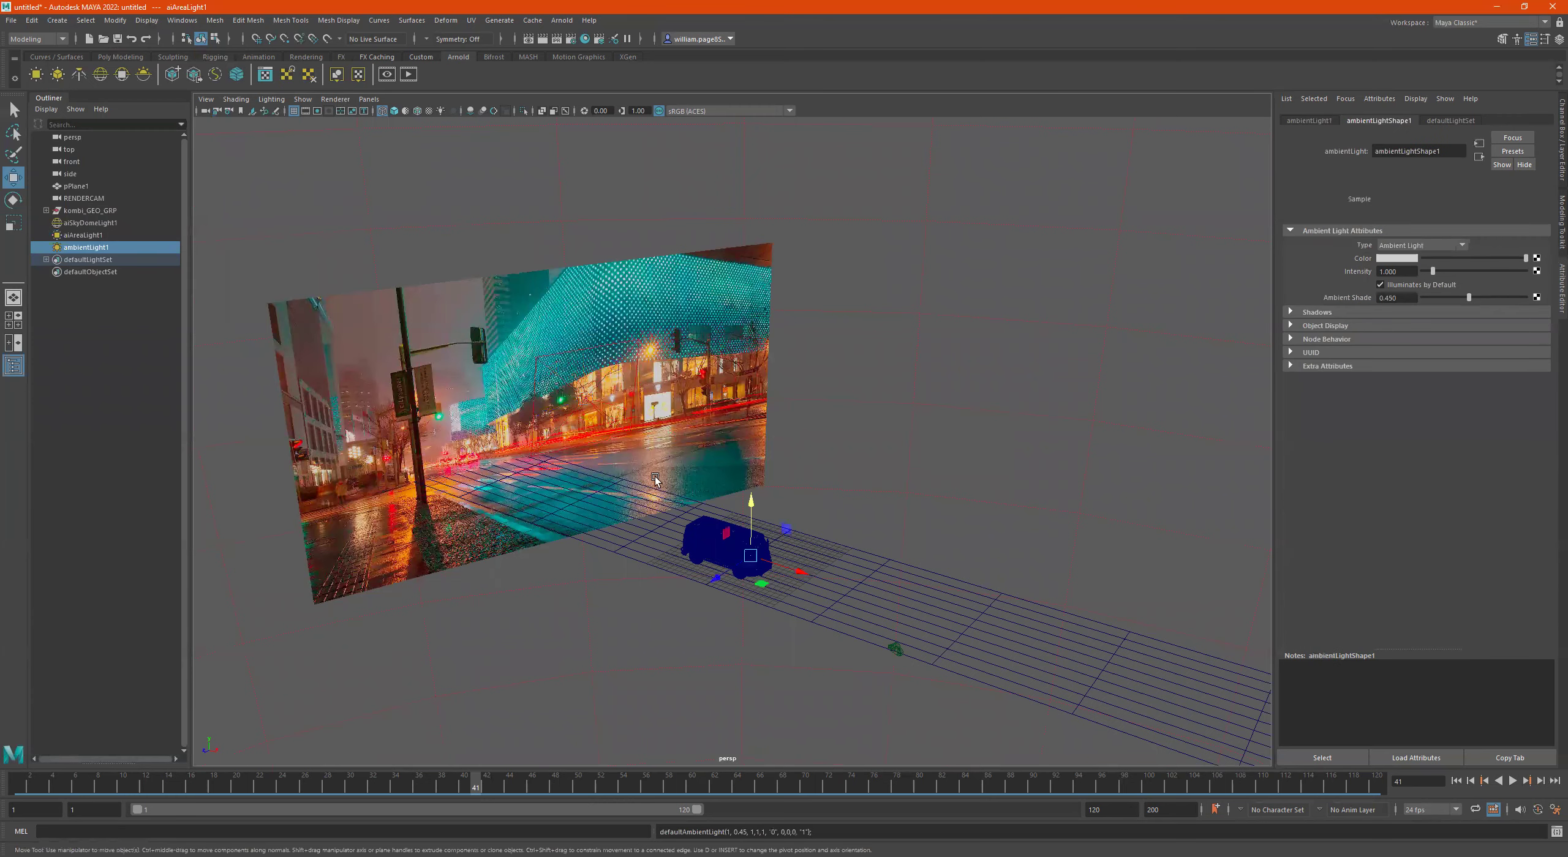
# Step: Move the ambient light out beside the van and raise it well above the roof
pyautogui.keyDown('alt'); pyautogui.moveTo(654, 476); pyautogui.dragTo(702, 583); pyautogui.keyUp('alt')
pyautogui.moveTo(583, 630); pyautogui.dragTo(586, 629)
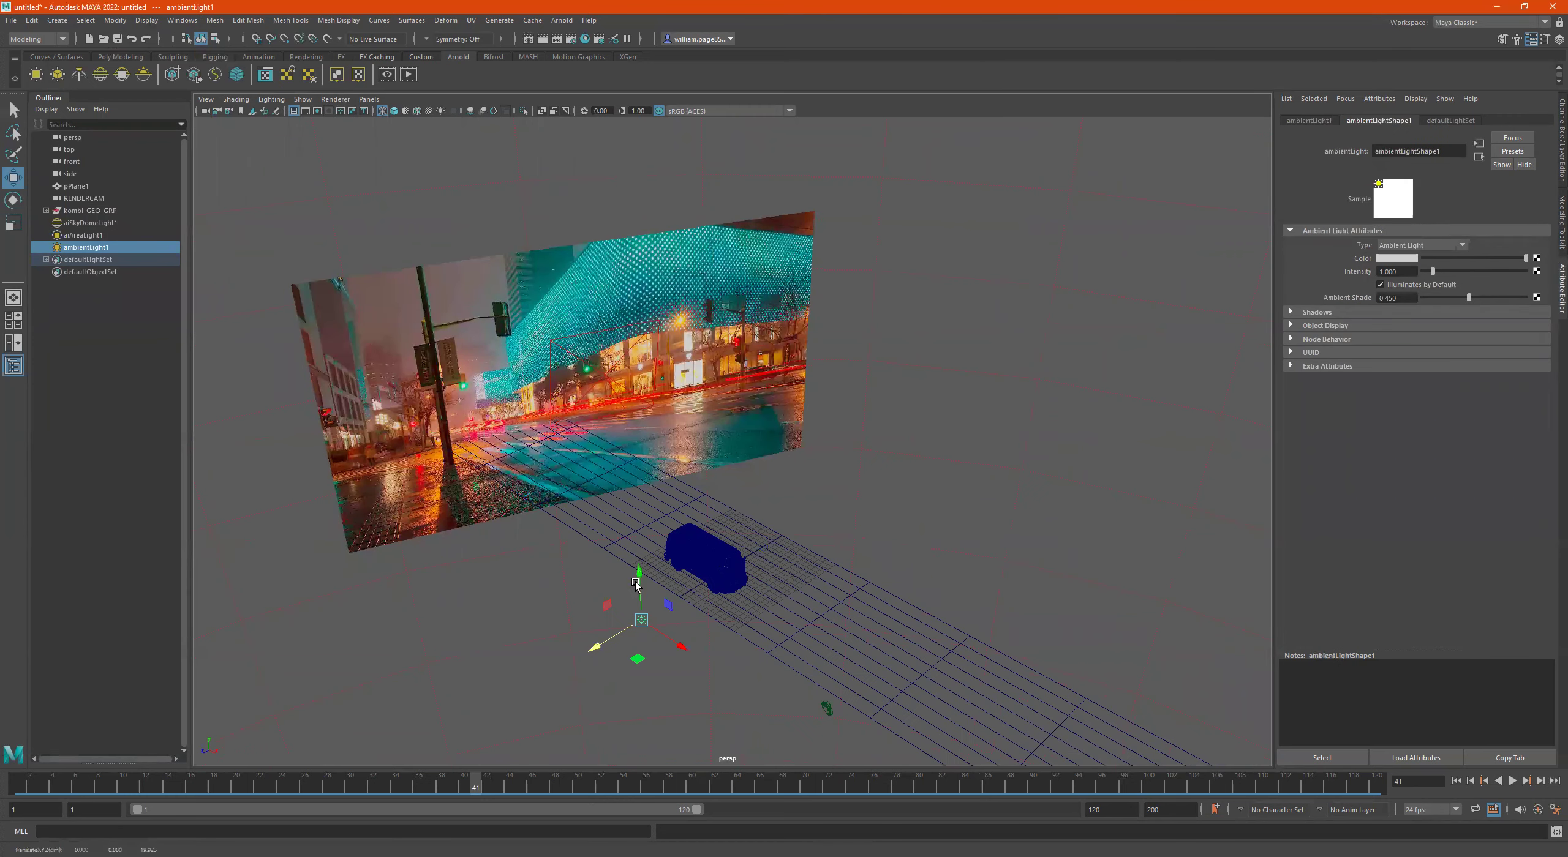
pyautogui.moveTo(639, 572); pyautogui.dragTo(967, 404)
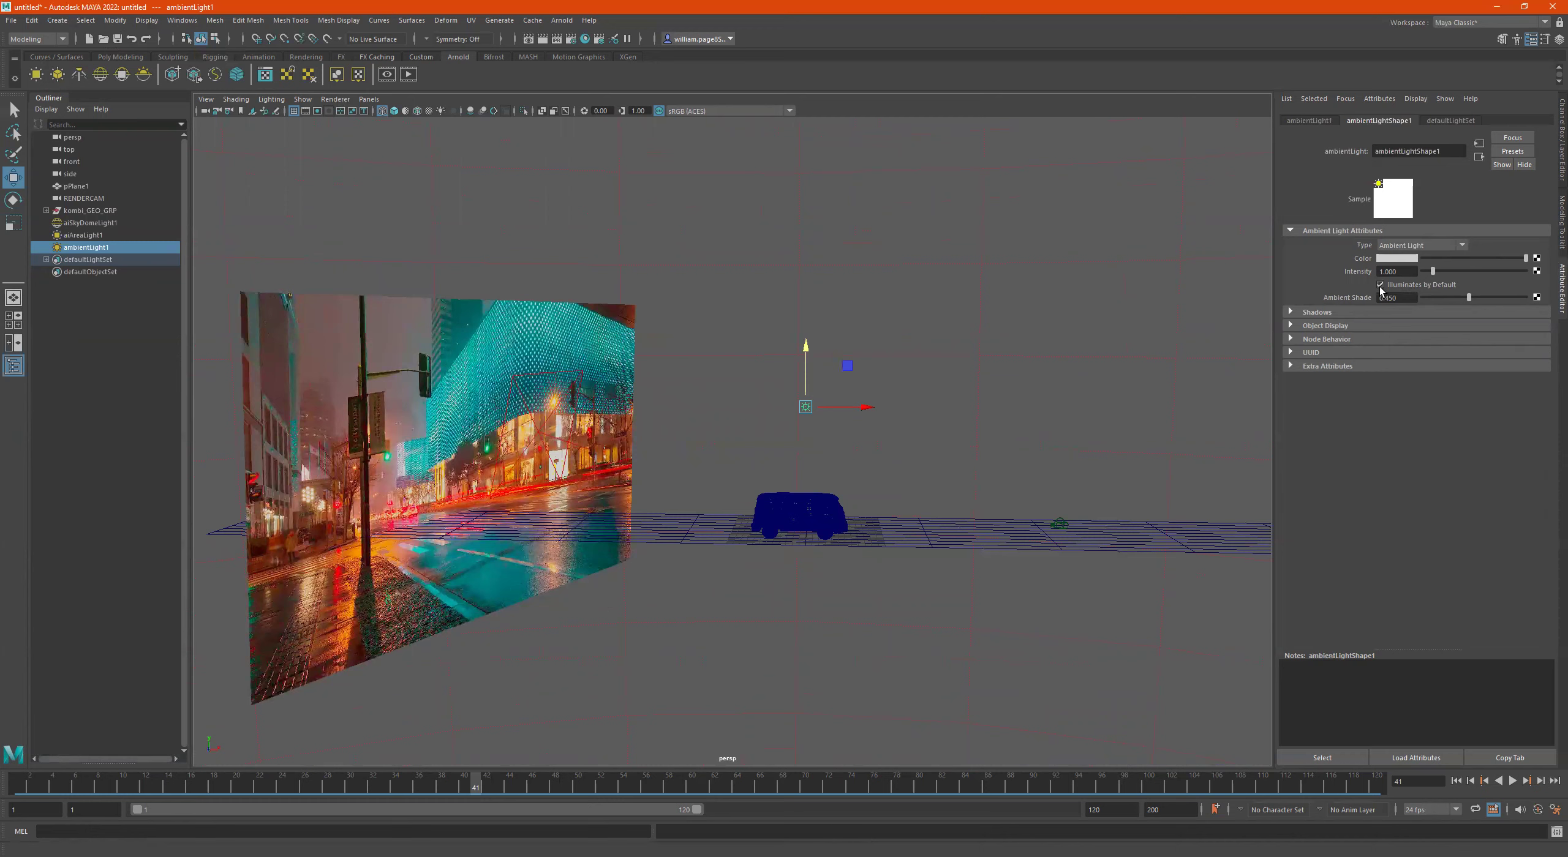
# Step: Change the ambient light's type to Point Light and give it an Arnold colour temperature of about 2673
pyautogui.click(1419, 246)
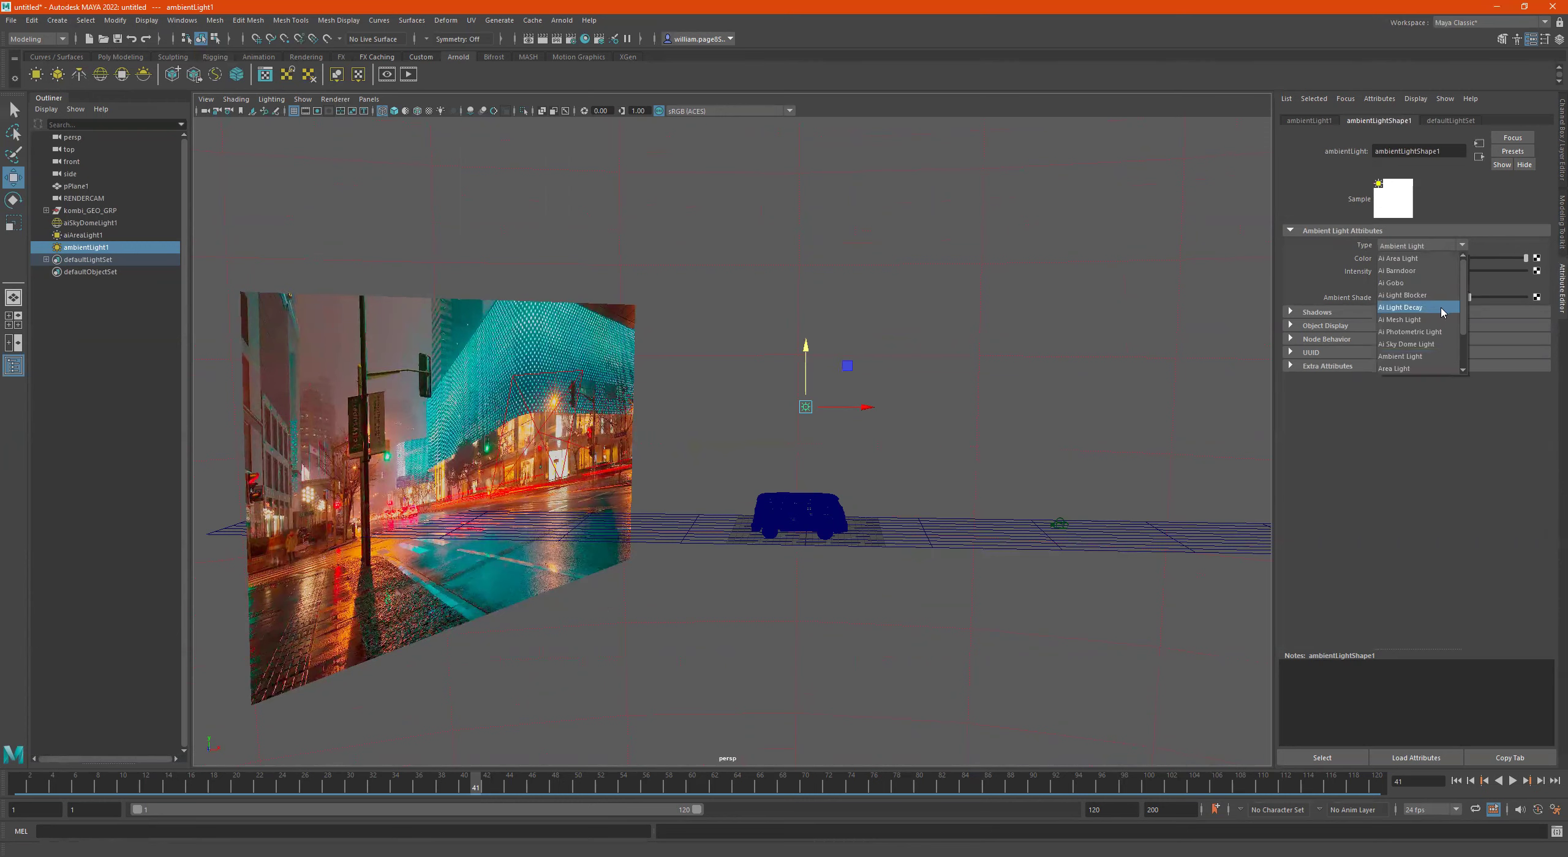
pyautogui.scroll(-2, 1441, 312)
pyautogui.click(1419, 344)
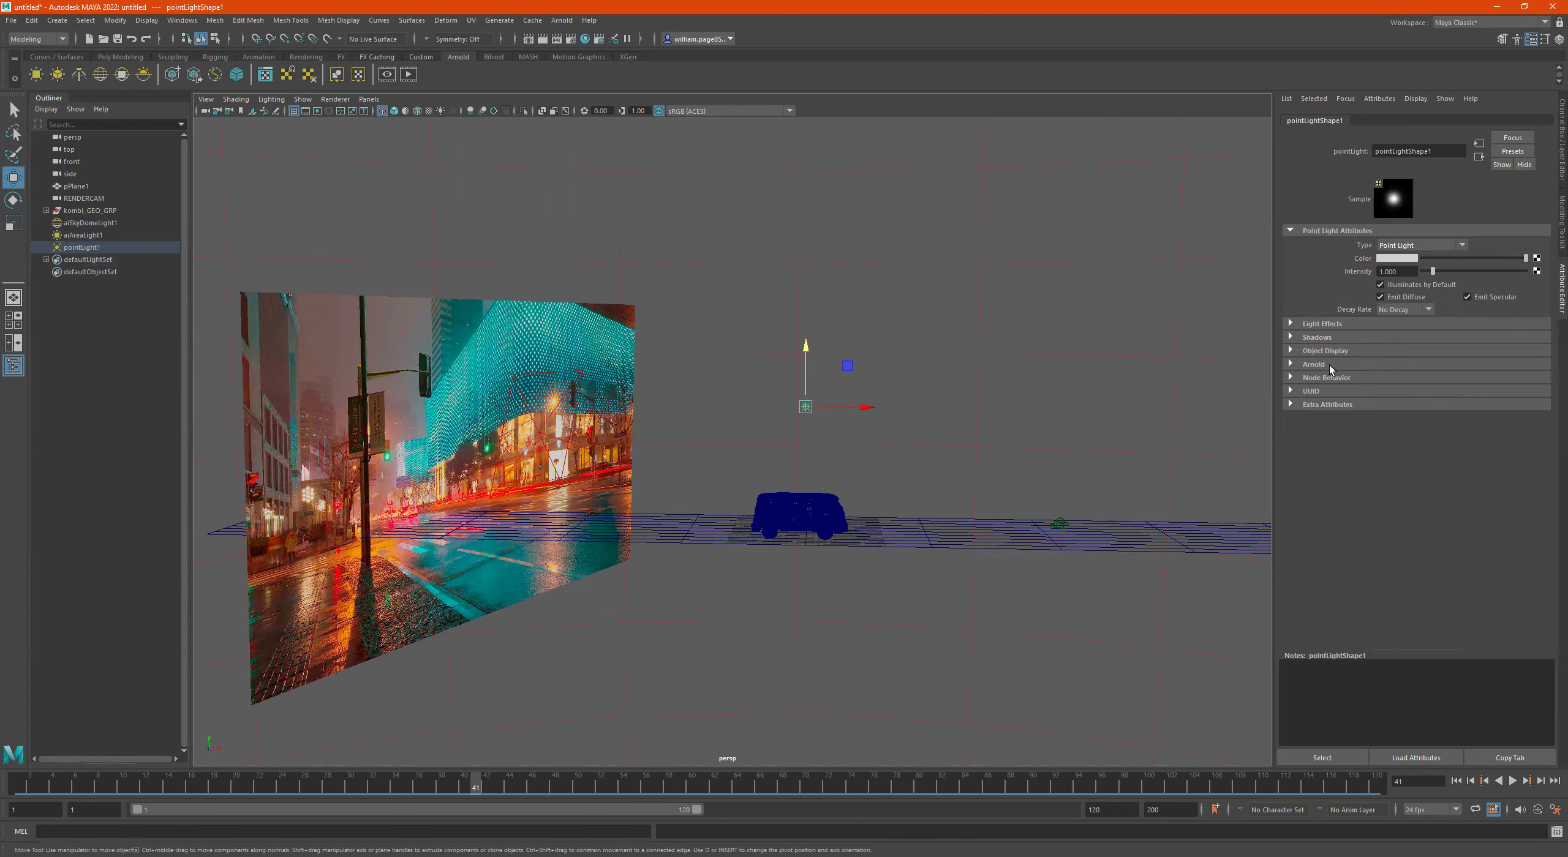
pyautogui.click(1329, 365)
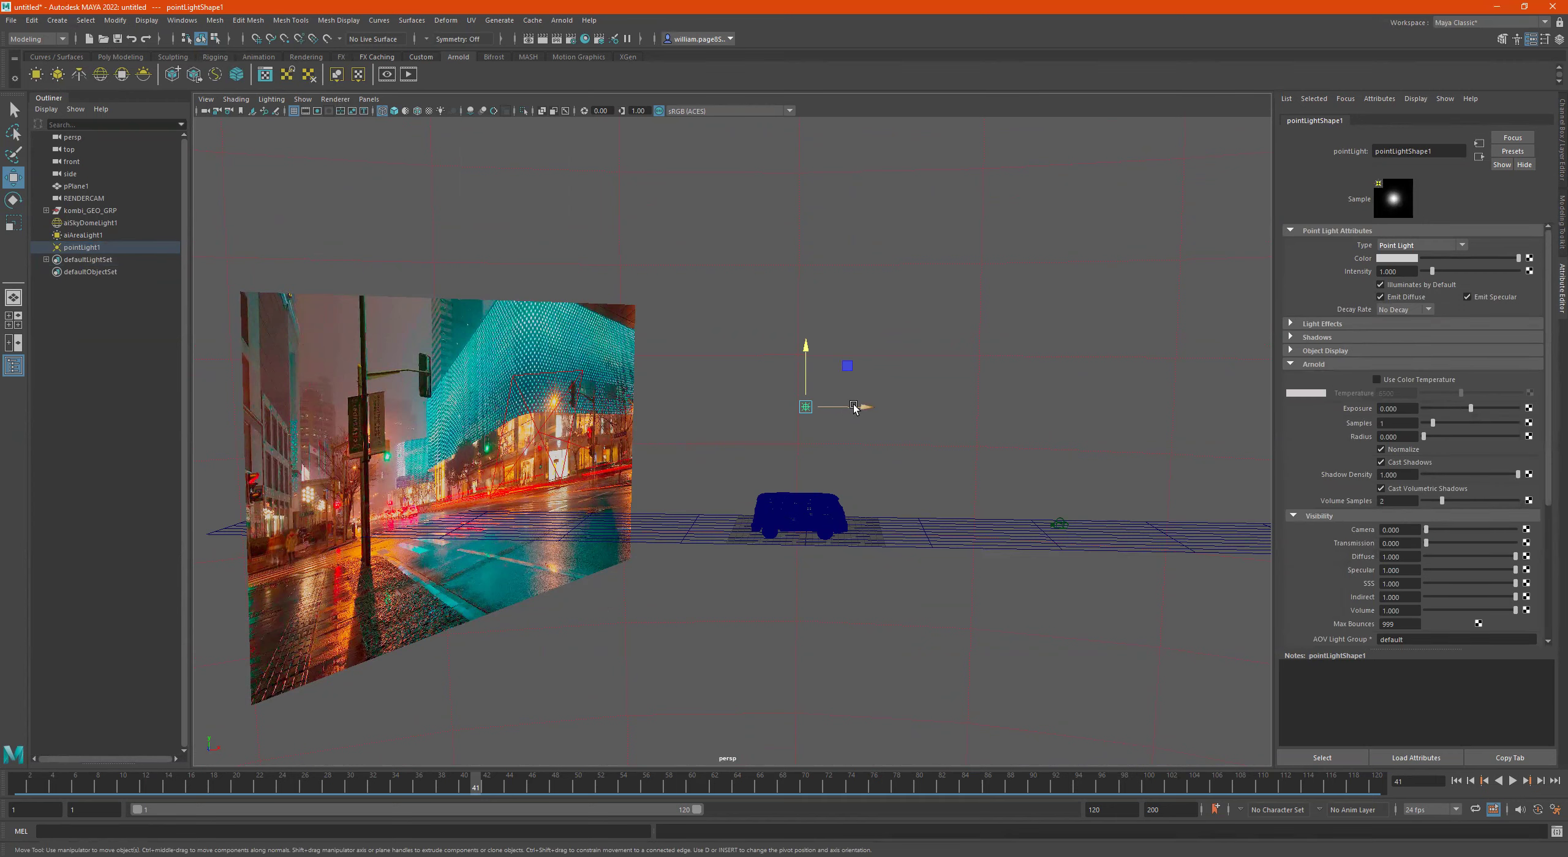
pyautogui.click(1377, 380)
pyautogui.click(1438, 389)
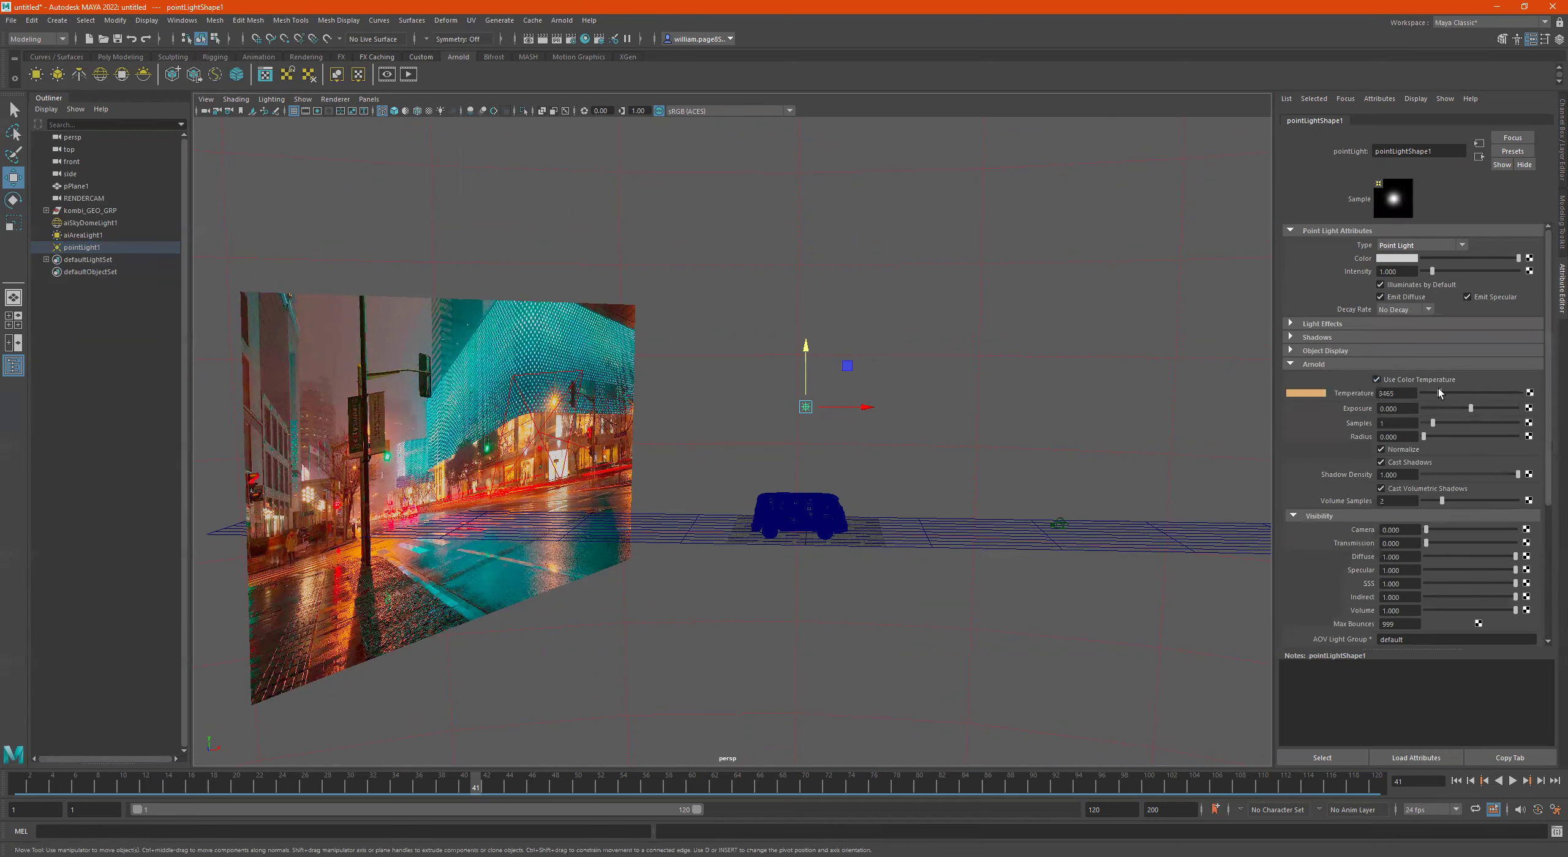
# Step: Place the point light along the street's edge behind the van, at about -37 in X, using a wireframe top view
pyautogui.keyDown('alt'); pyautogui.moveTo(992, 422); pyautogui.dragTo(916, 475); pyautogui.keyUp('alt')
pyautogui.moveTo(836, 561); pyautogui.dragTo(661, 494)
pyautogui.press('space')
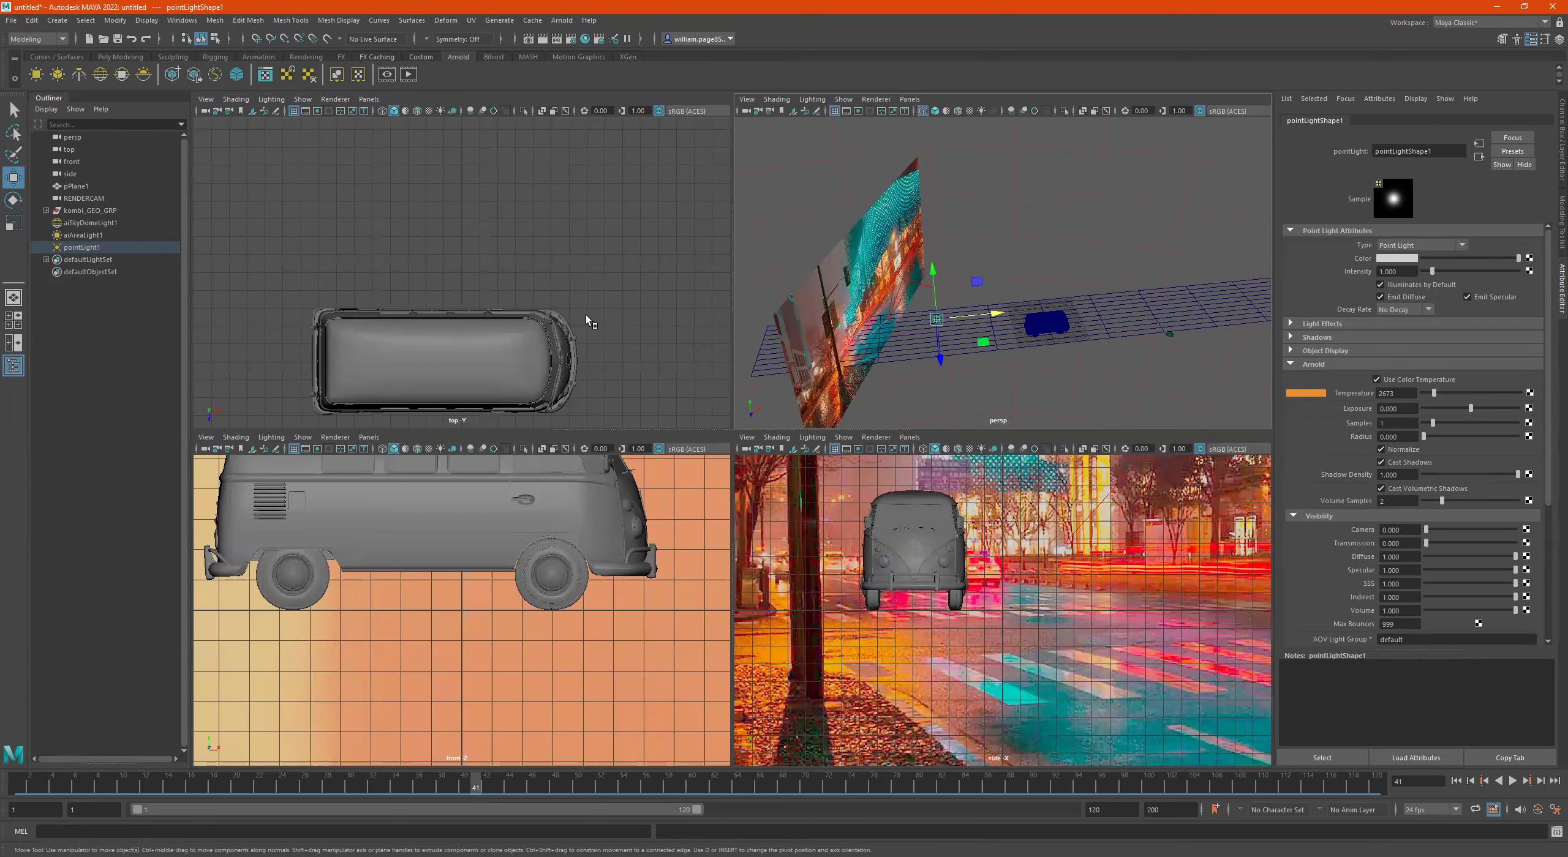
pyautogui.scroll(-5, 586, 315)
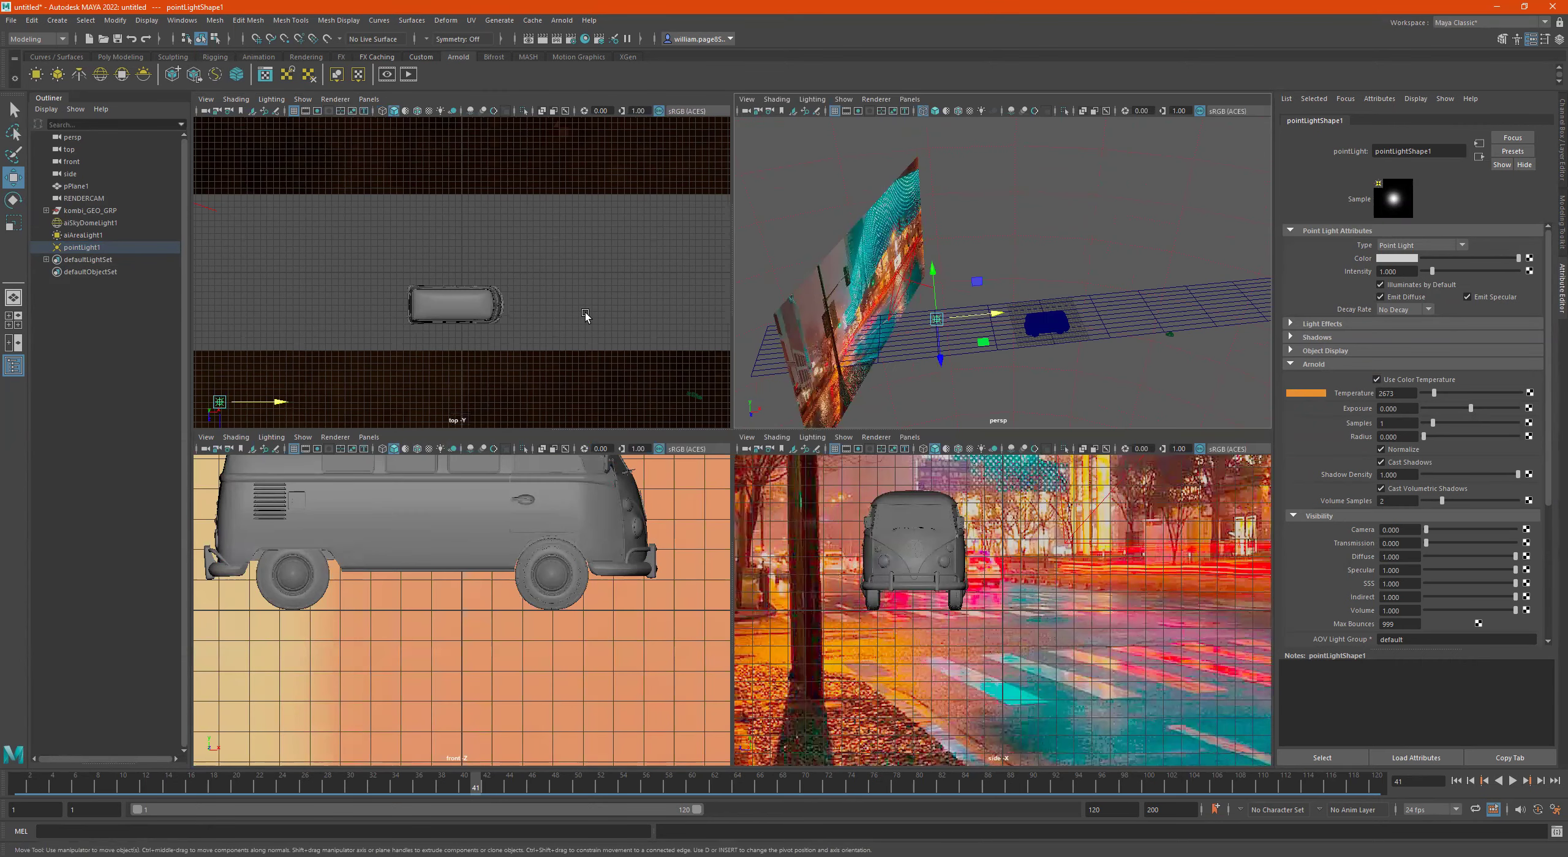
pyautogui.press('space')
pyautogui.press('4')
pyautogui.scroll(2, 570, 550)
pyautogui.moveTo(494, 625); pyautogui.dragTo(492, 582)
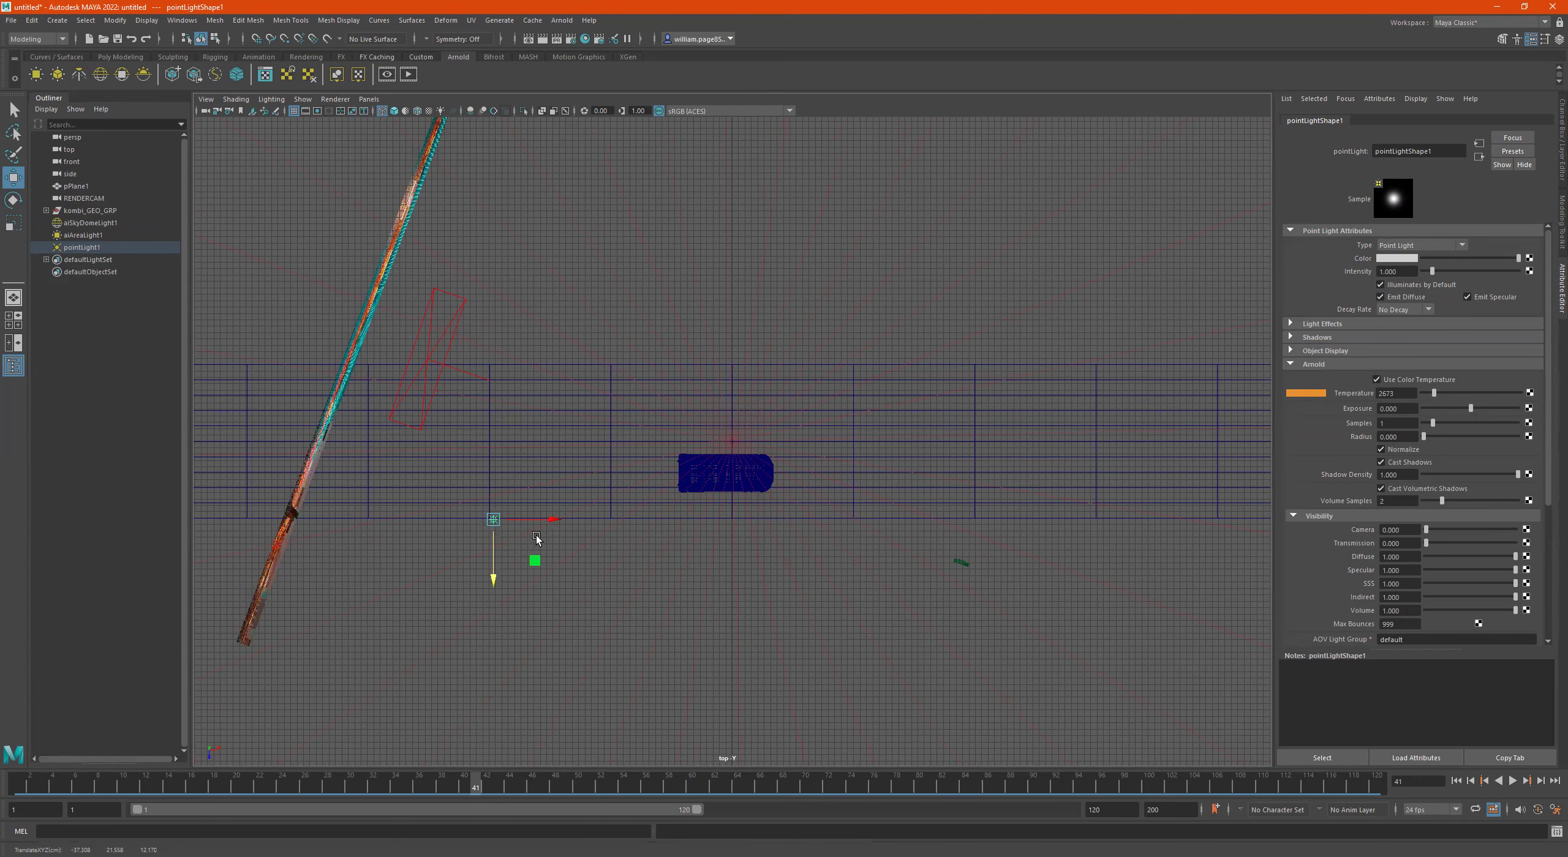
# Step: Duplicate the point light into an evenly spaced row of six along the street's edge
pyautogui.moveTo(549, 520); pyautogui.dragTo(664, 526)
pyautogui.hotkey('ctrl', 'd')
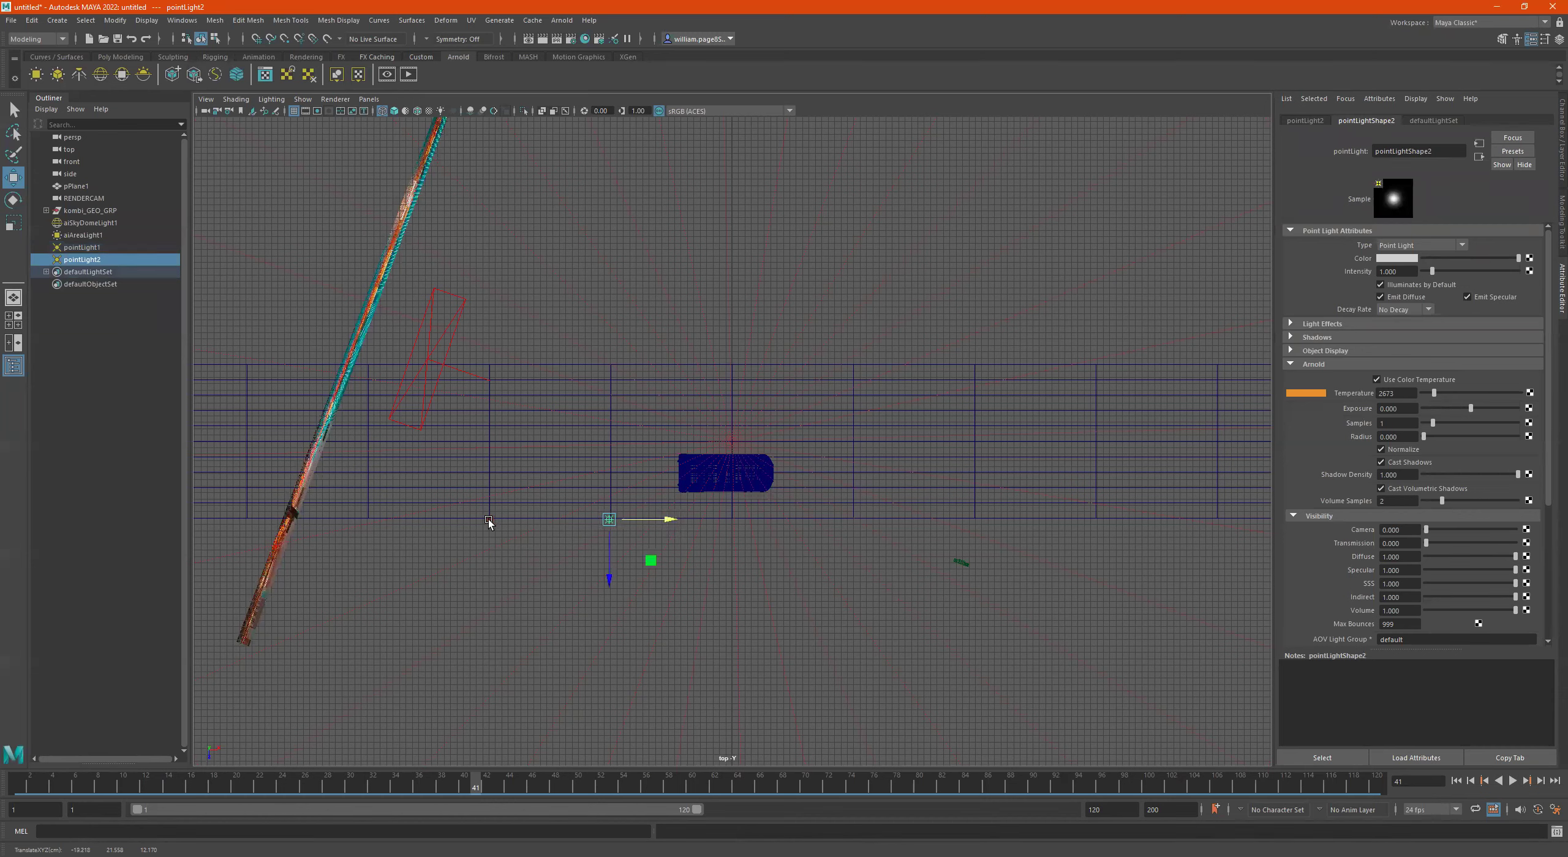
pyautogui.keyDown('shift'); pyautogui.click(490, 522); pyautogui.keyUp('shift')
pyautogui.hotkey('ctrl', 'd')
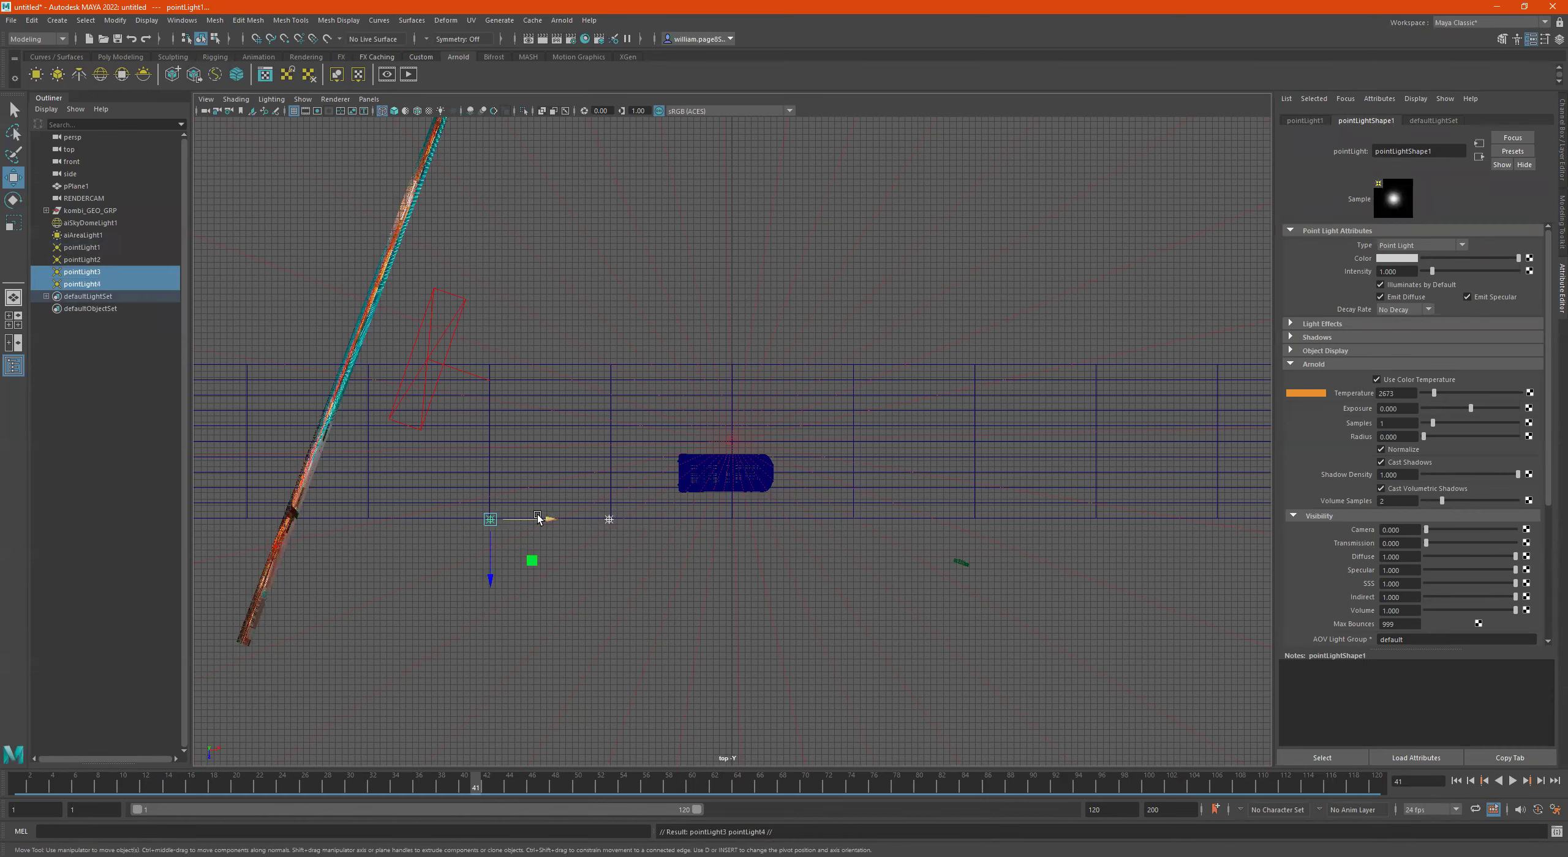
pyautogui.moveTo(553, 520); pyautogui.dragTo(1036, 537)
pyautogui.hotkey('ctrl', 'd')
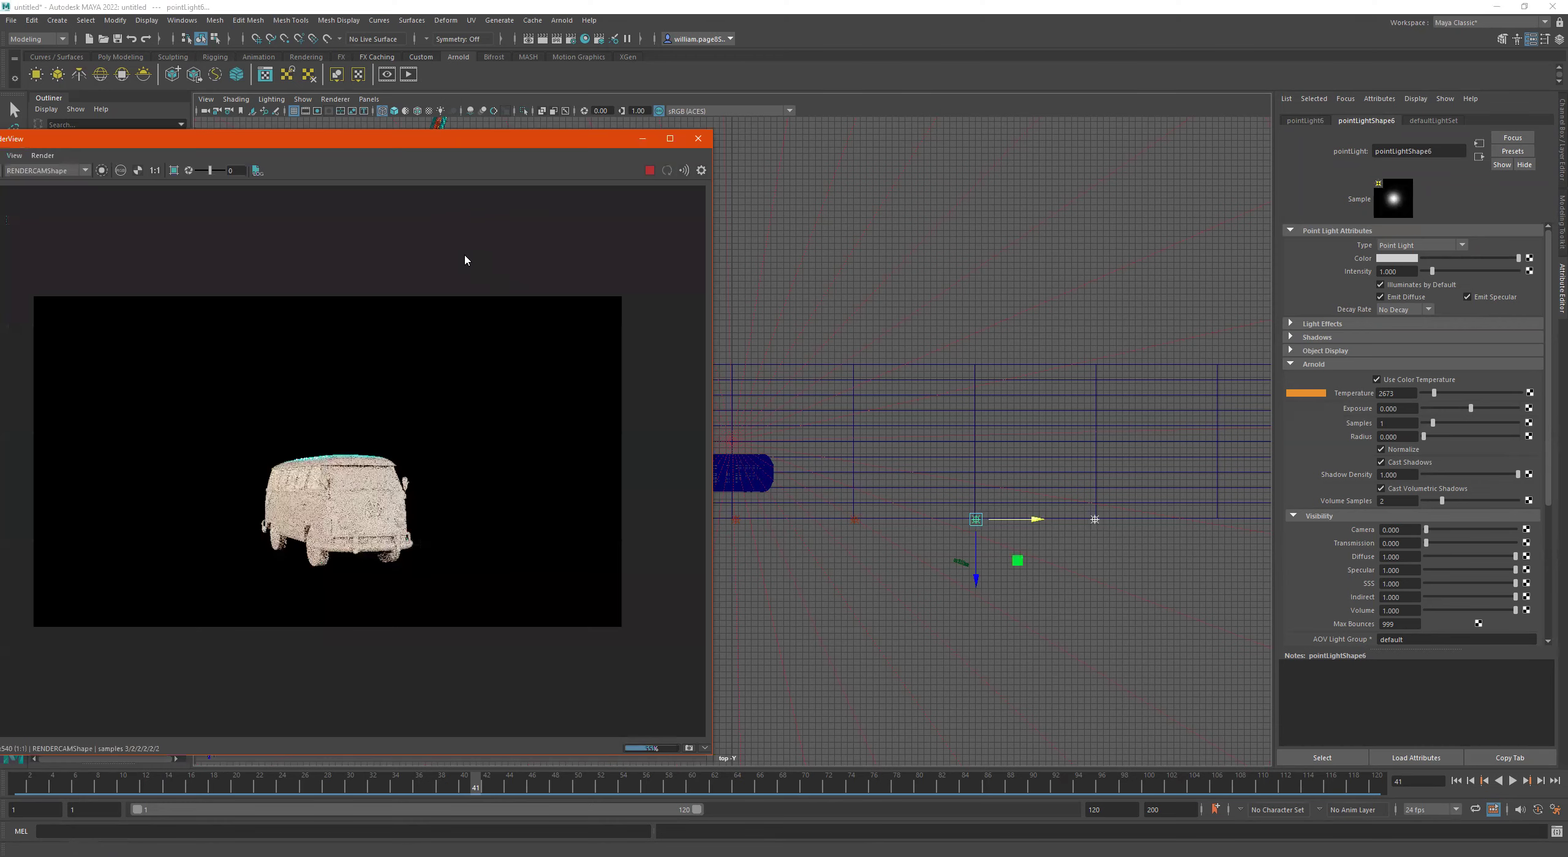
# Step: Render the scene, move the render window aside and switch the viewport to the RENDERCAM camera
pyautogui.moveTo(412, 142); pyautogui.dragTo(797, 120)
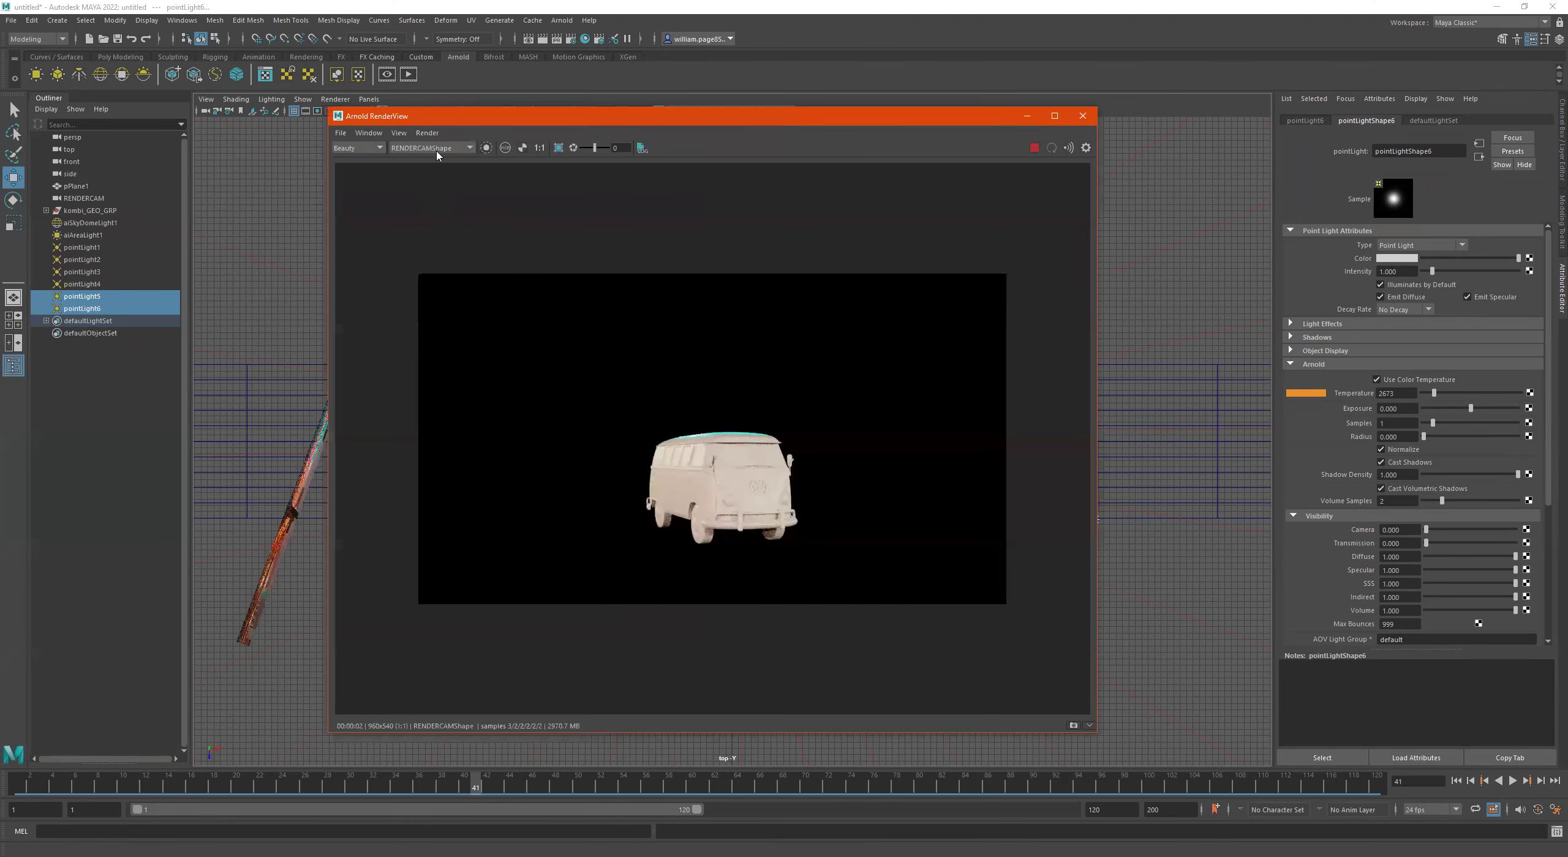
pyautogui.click(110, 199)
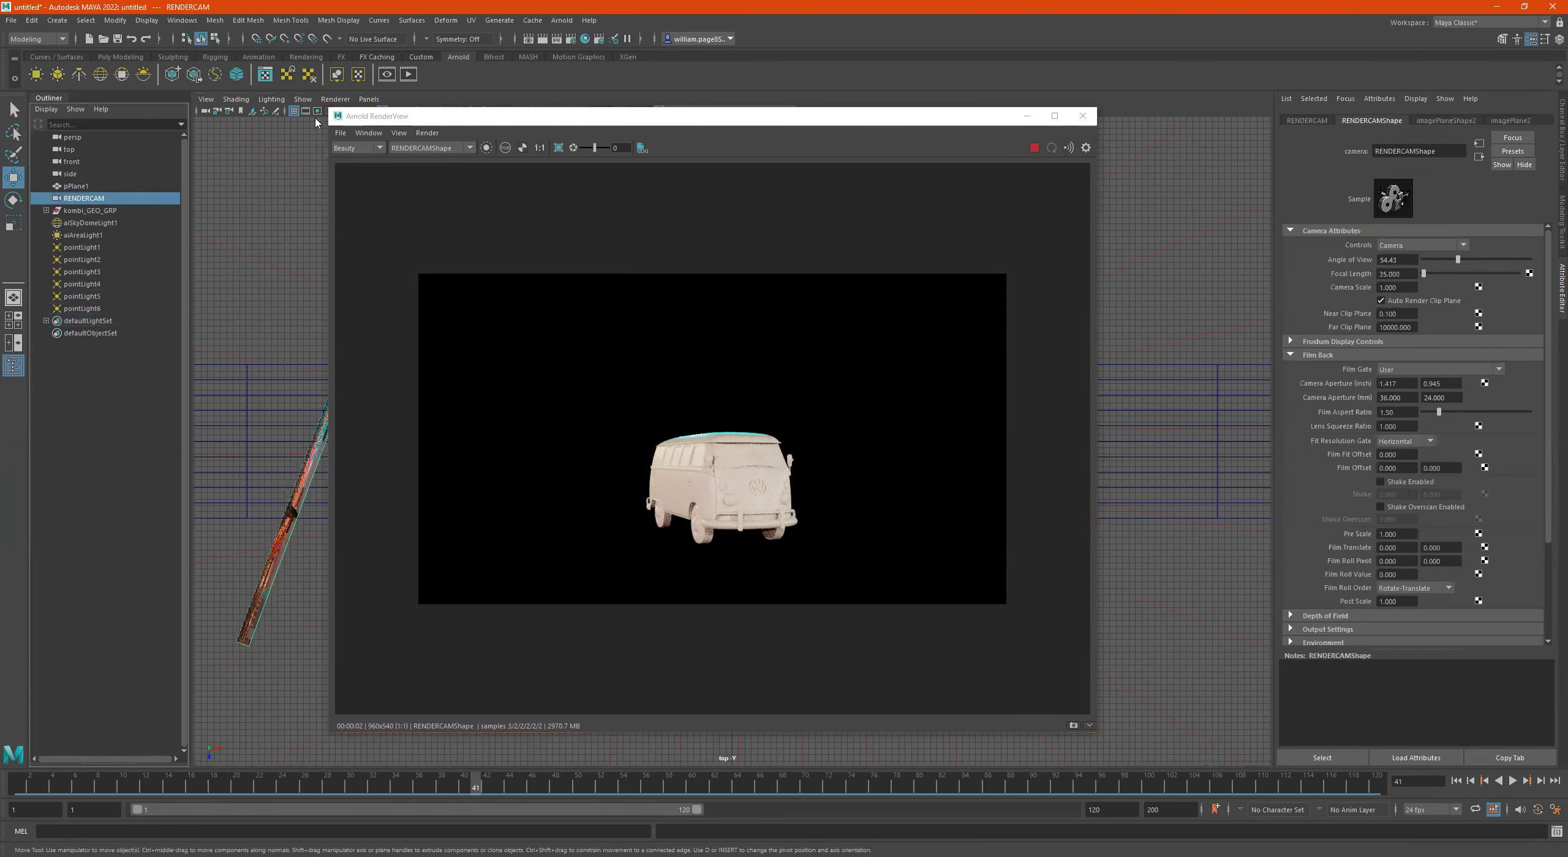
pyautogui.moveTo(430, 118); pyautogui.dragTo(549, 183)
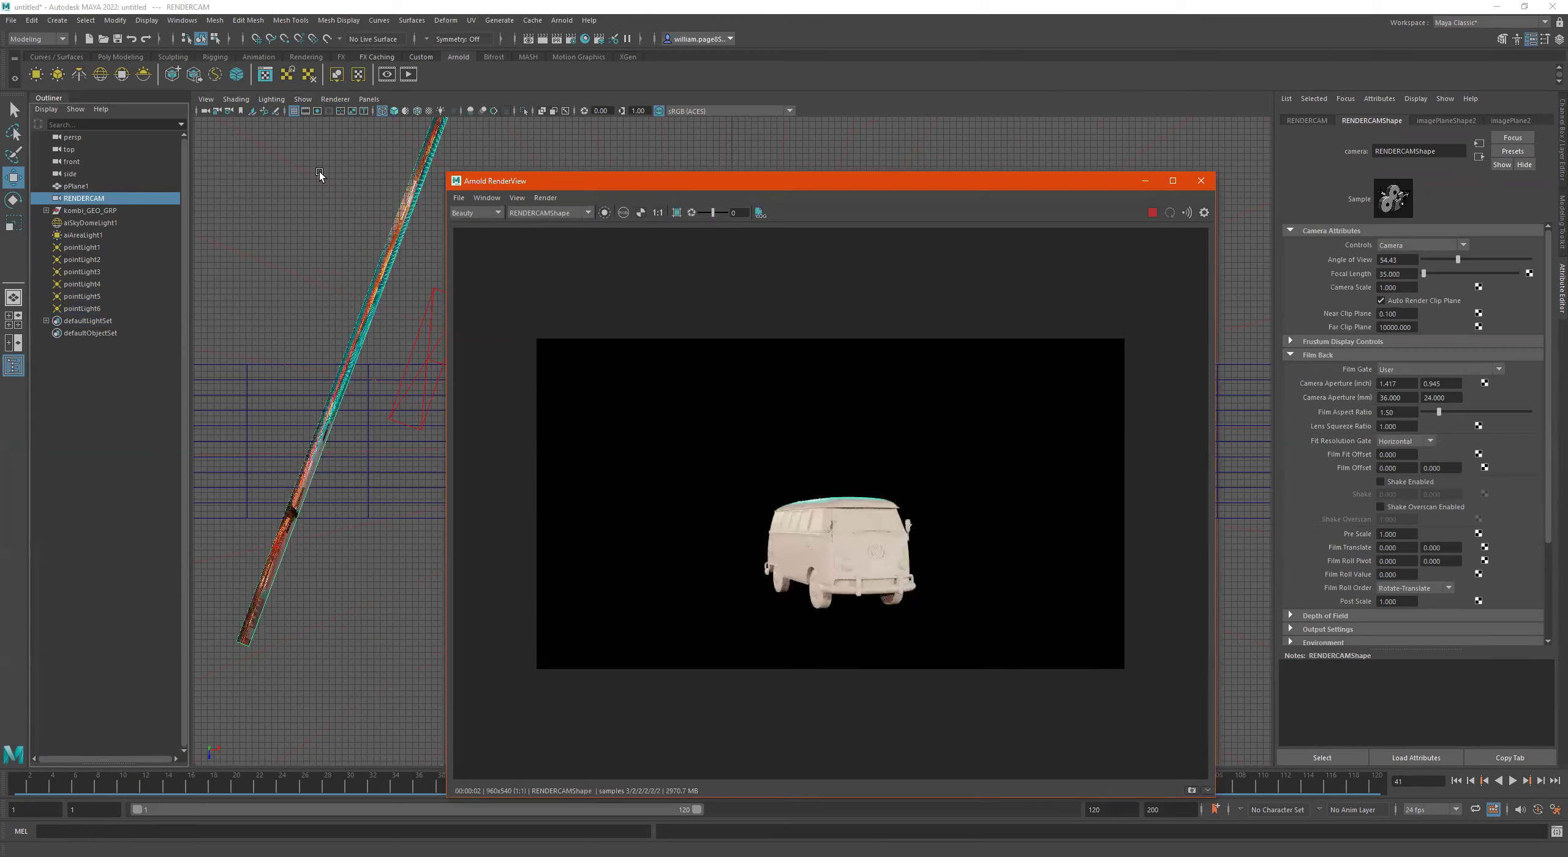
pyautogui.click(320, 177)
pyautogui.press('space')
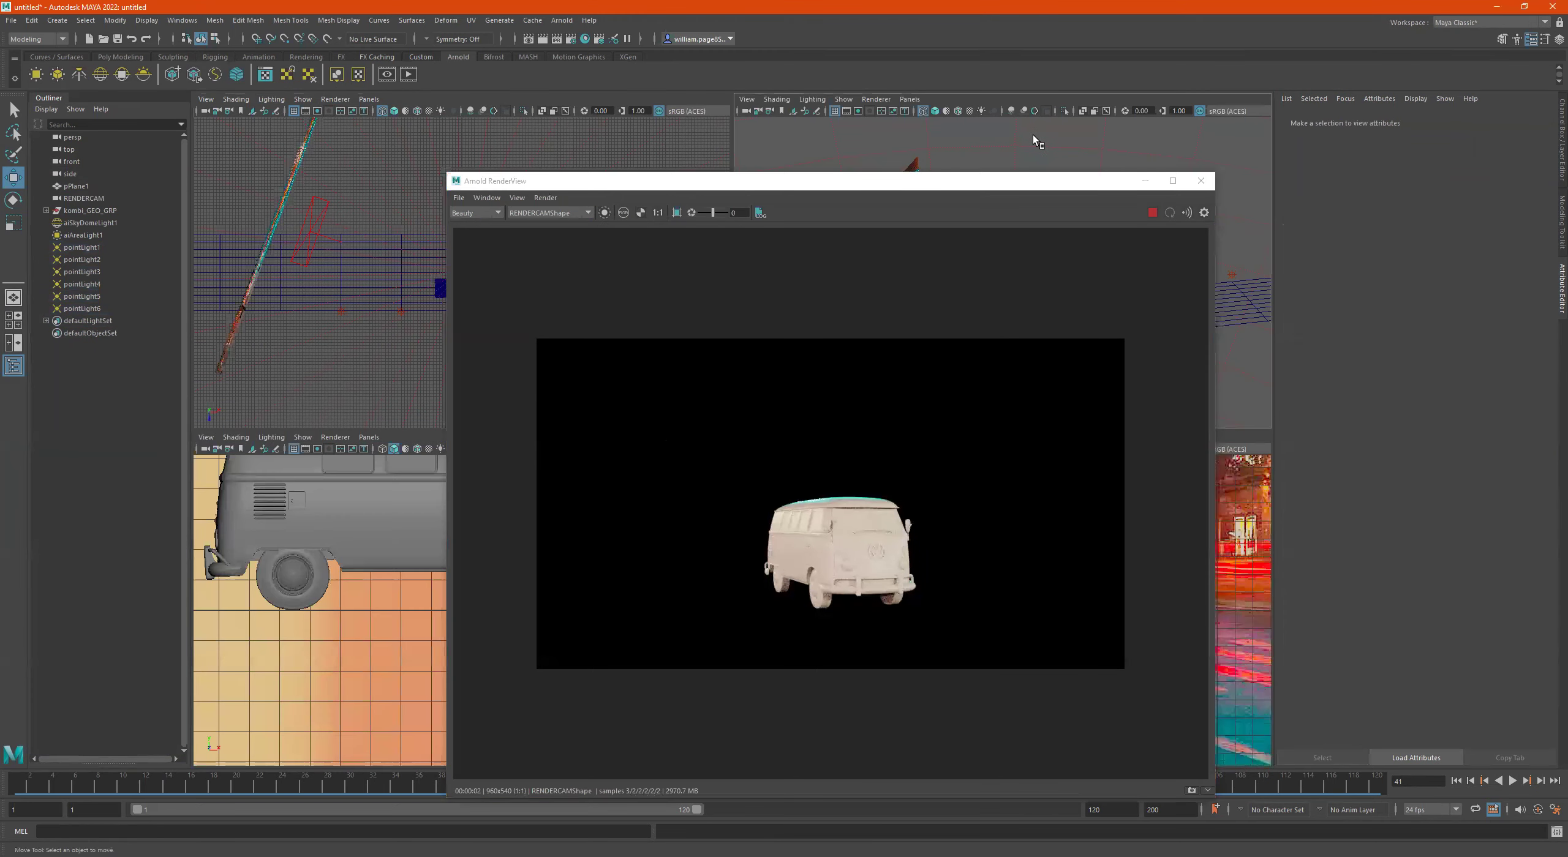
pyautogui.press('space')
pyautogui.click(368, 99)
pyautogui.moveTo(429, 111)
pyautogui.click(522, 112)
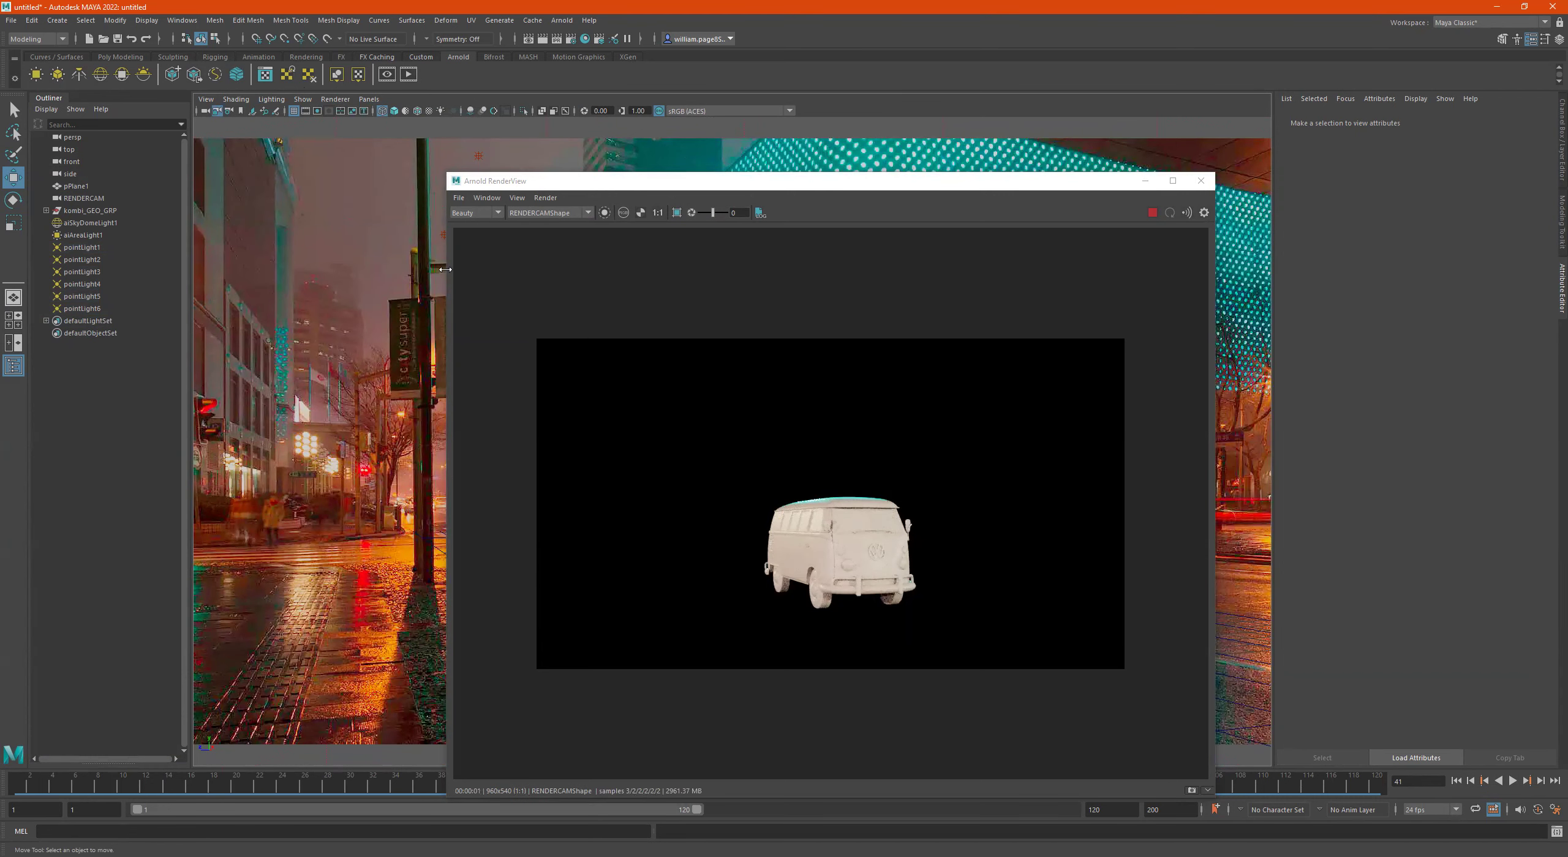
# Step: Select all six point lights, try Arnold exposures of 10 and 5, and settle on an exposure of about 7.43
pyautogui.click(328, 216)
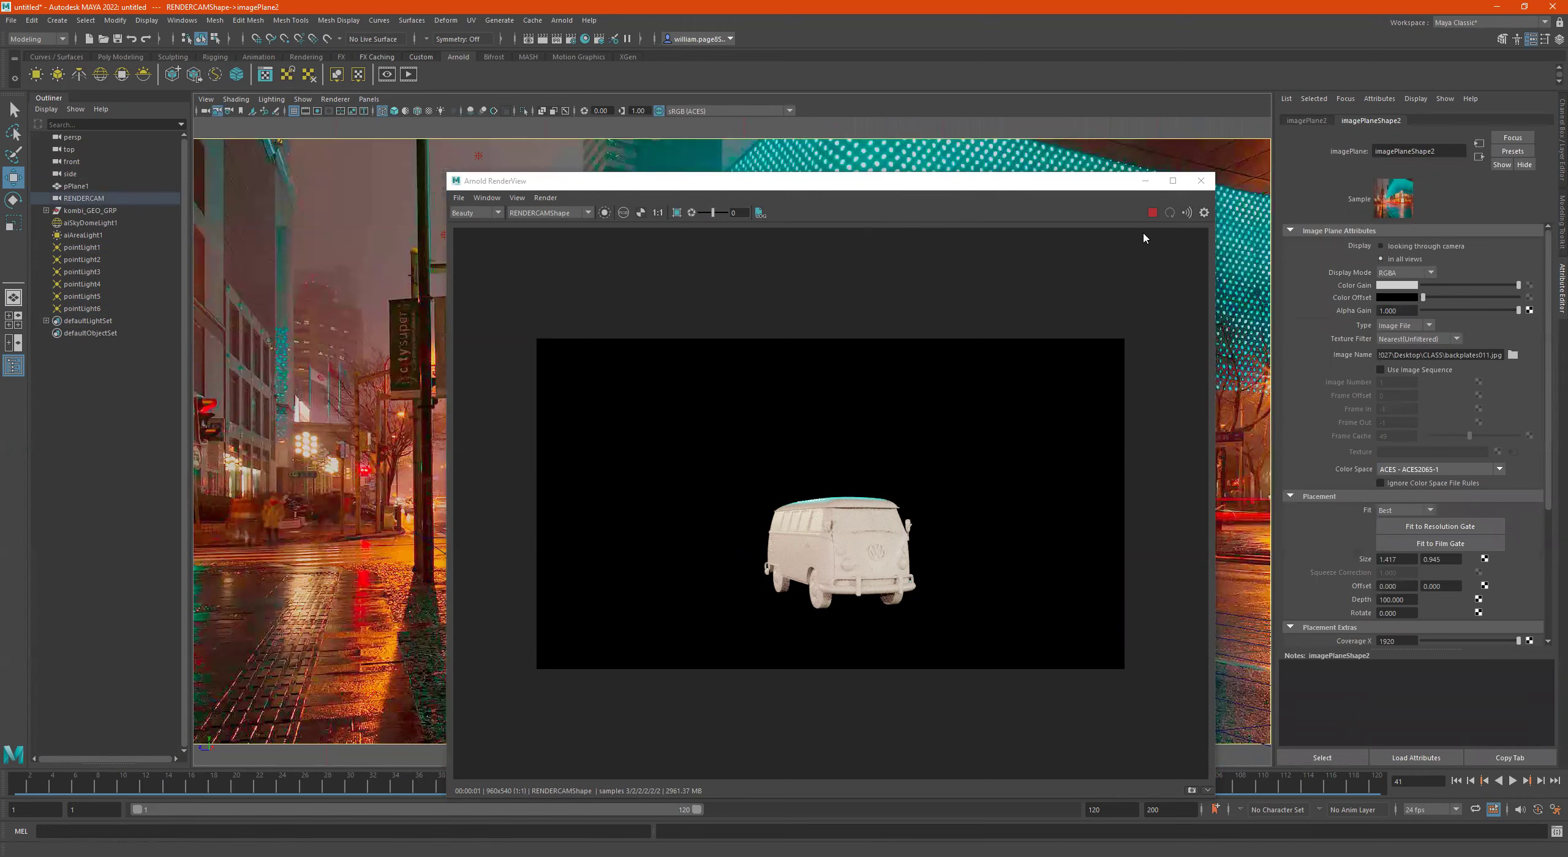
pyautogui.click(108, 244)
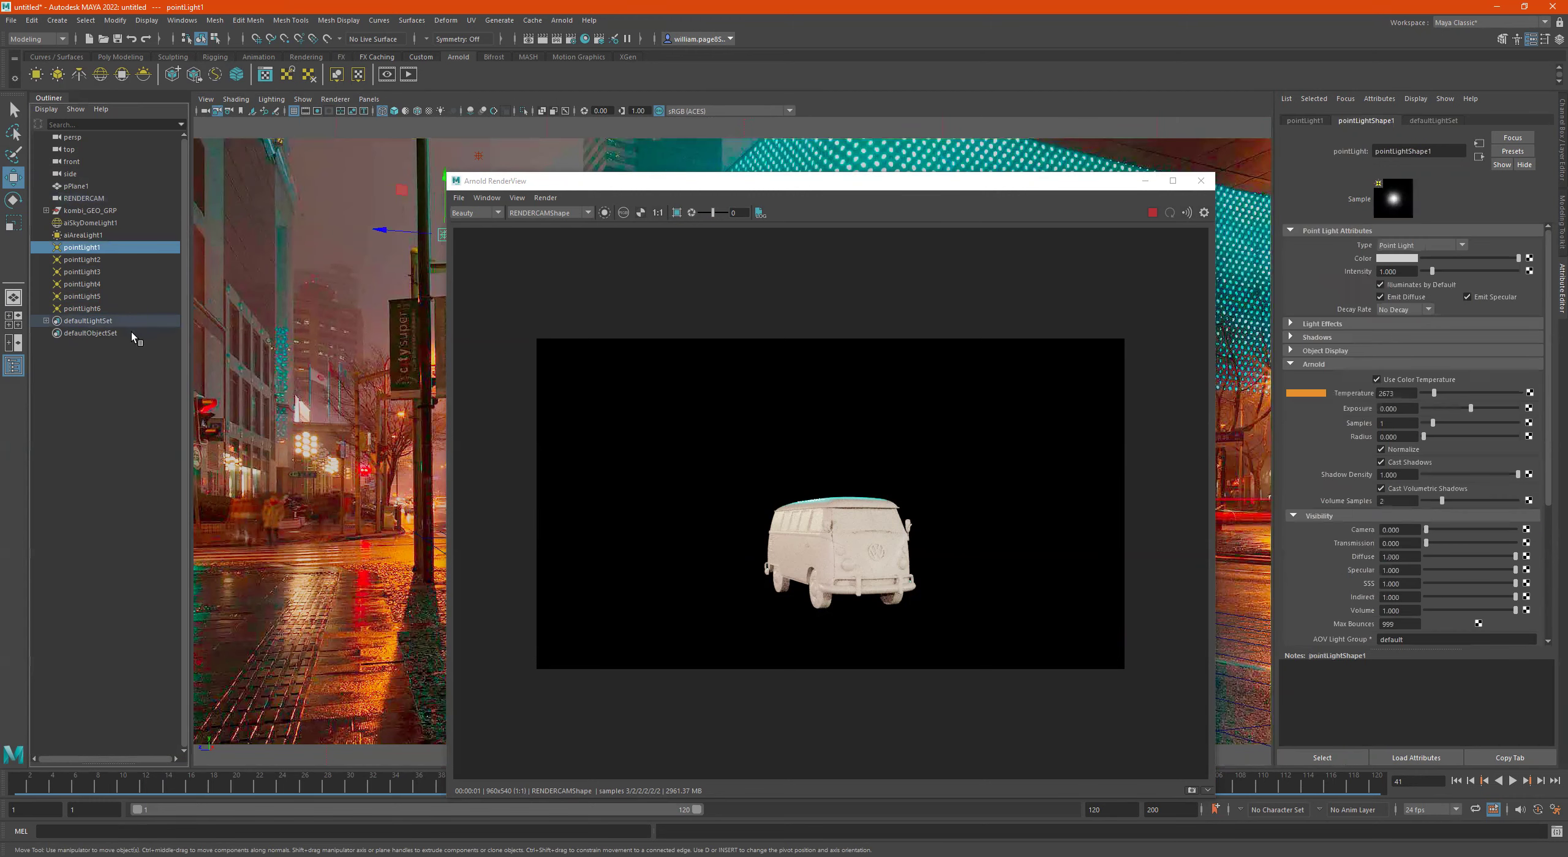
pyautogui.keyDown('shift'); pyautogui.click(111, 309); pyautogui.keyUp('shift')
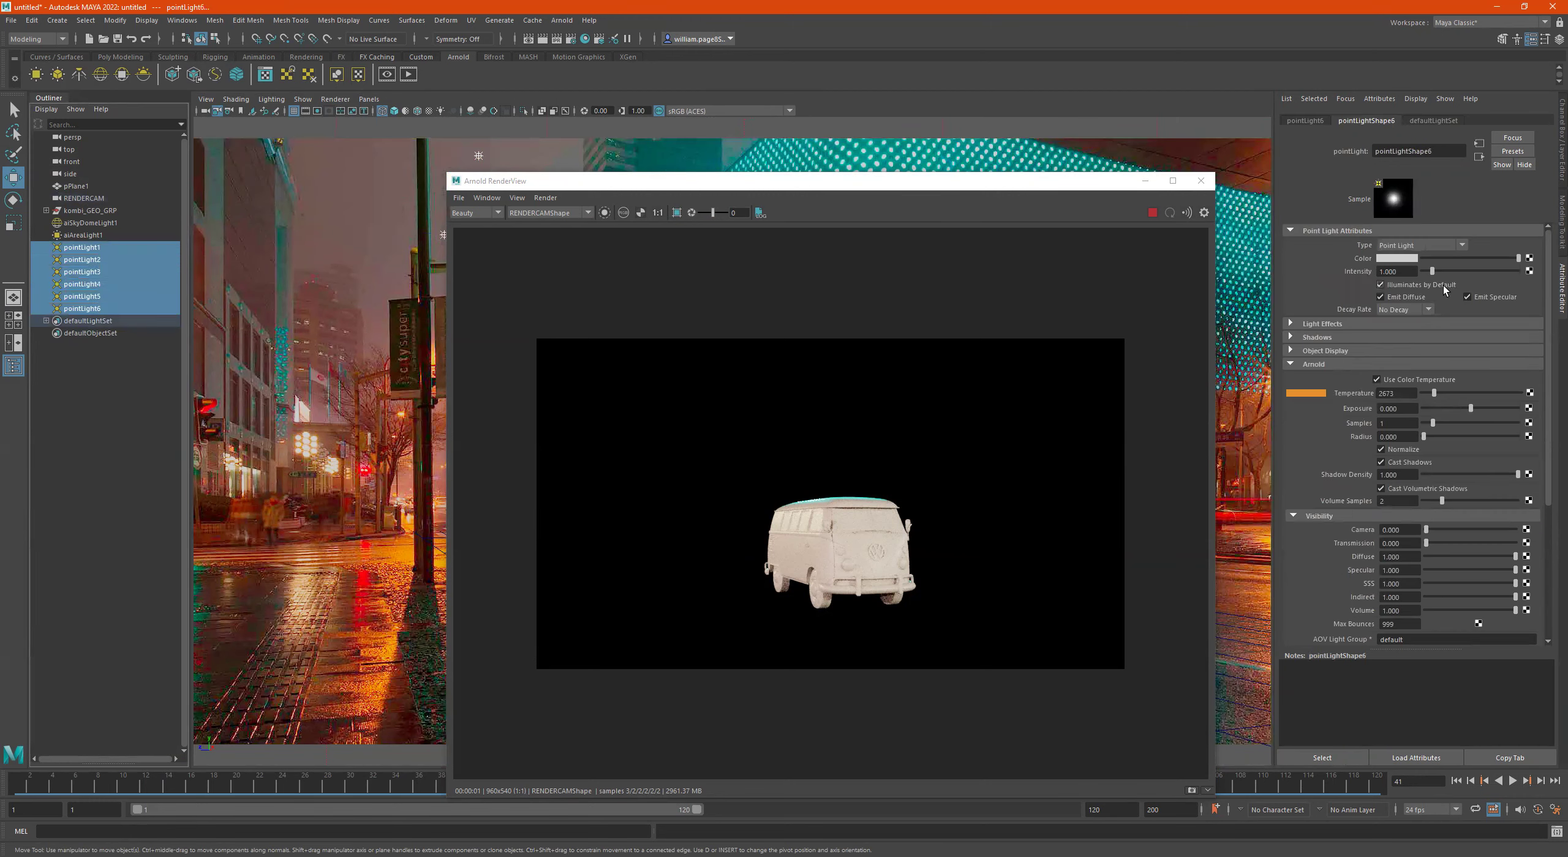
pyautogui.click(1413, 408)
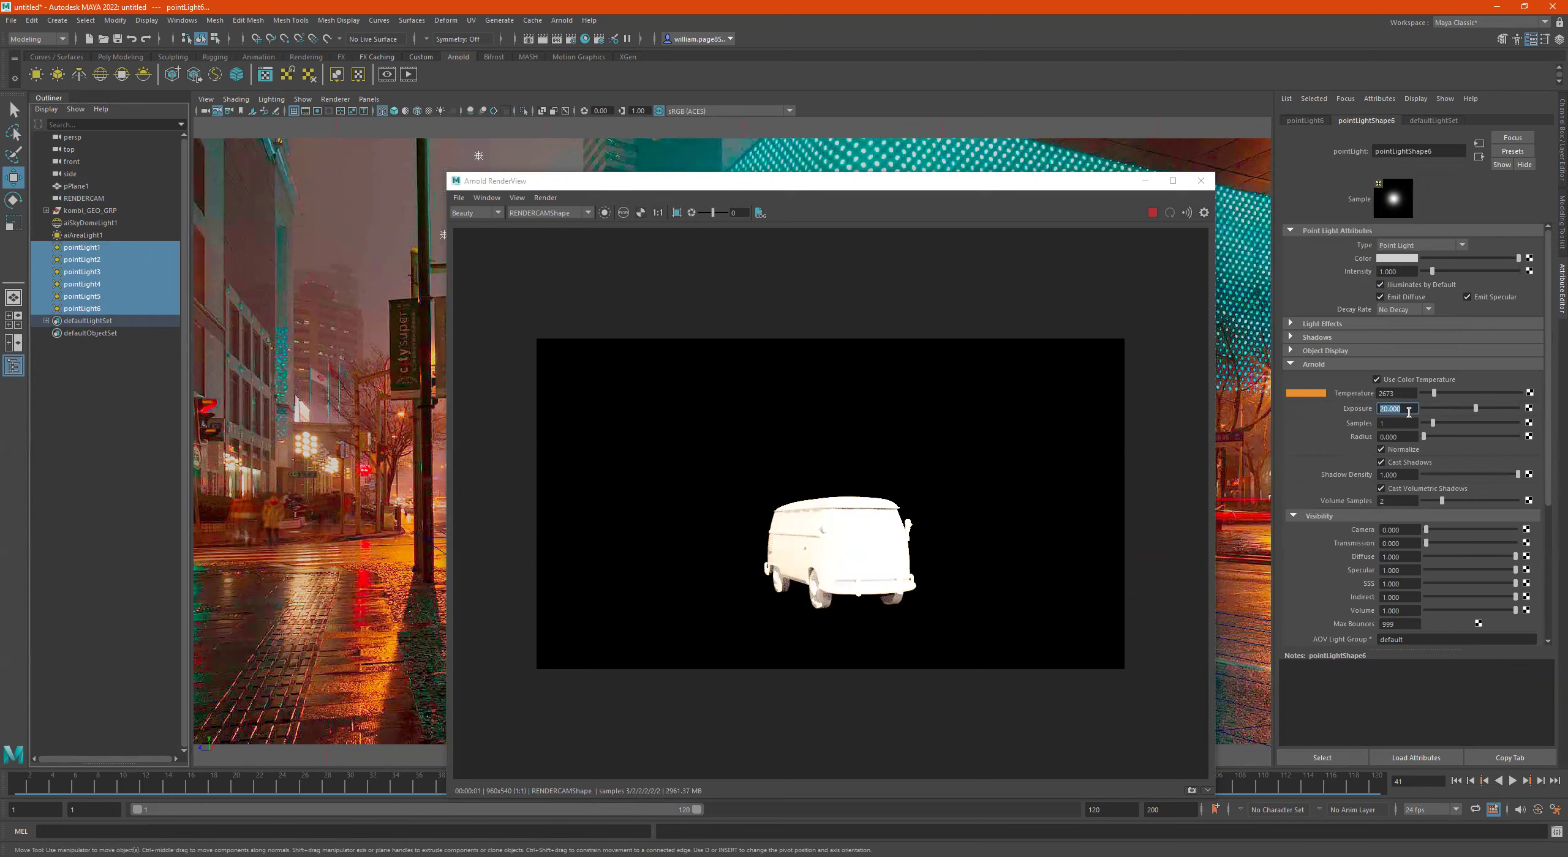
pyautogui.write('10')
pyautogui.press('Return')
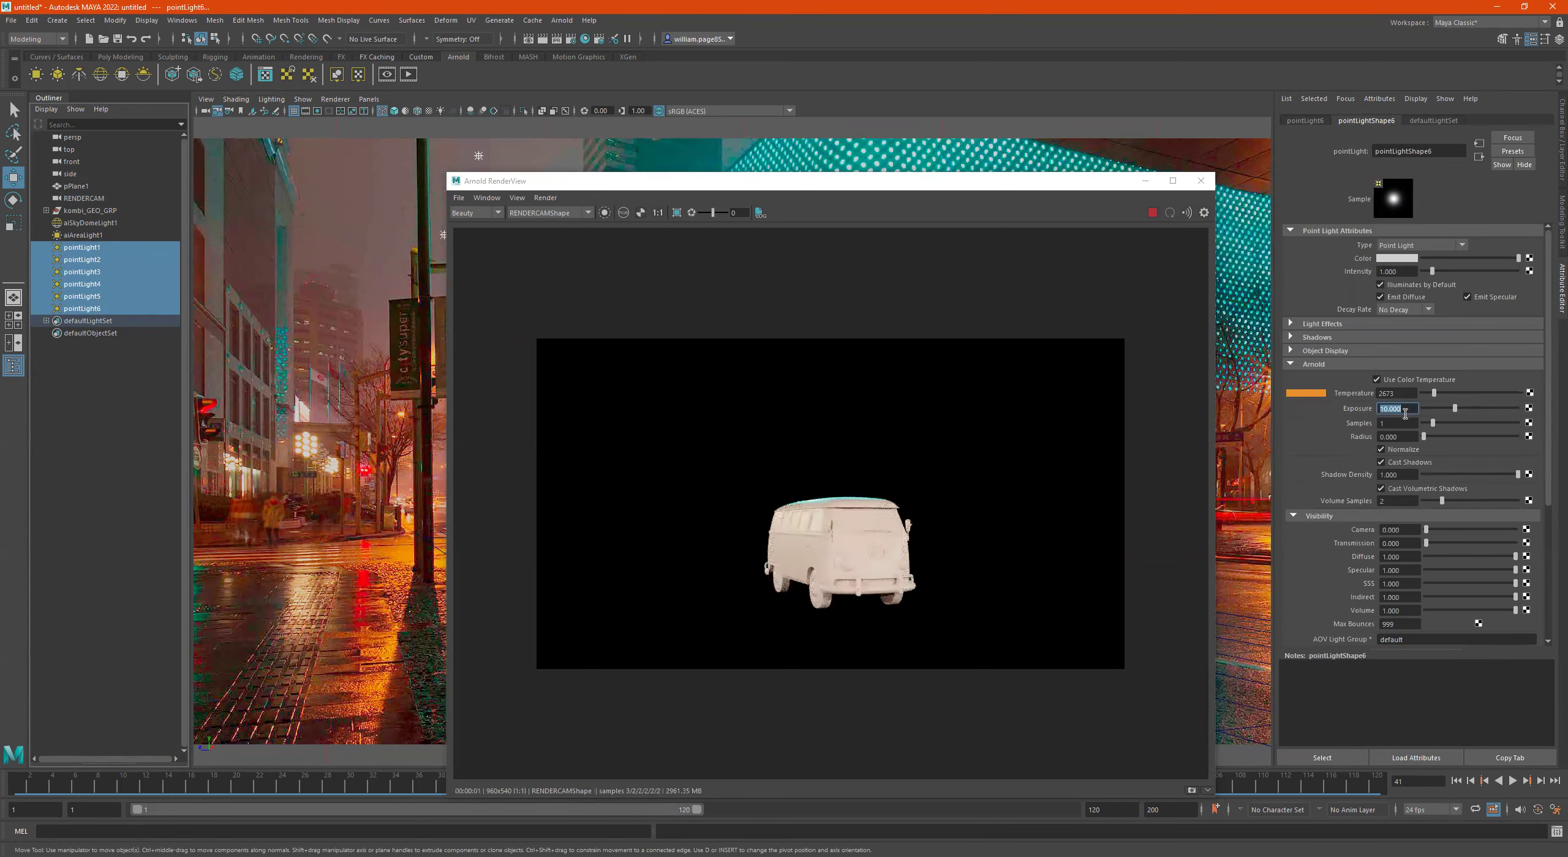
pyautogui.write('5')
pyautogui.press('Return')
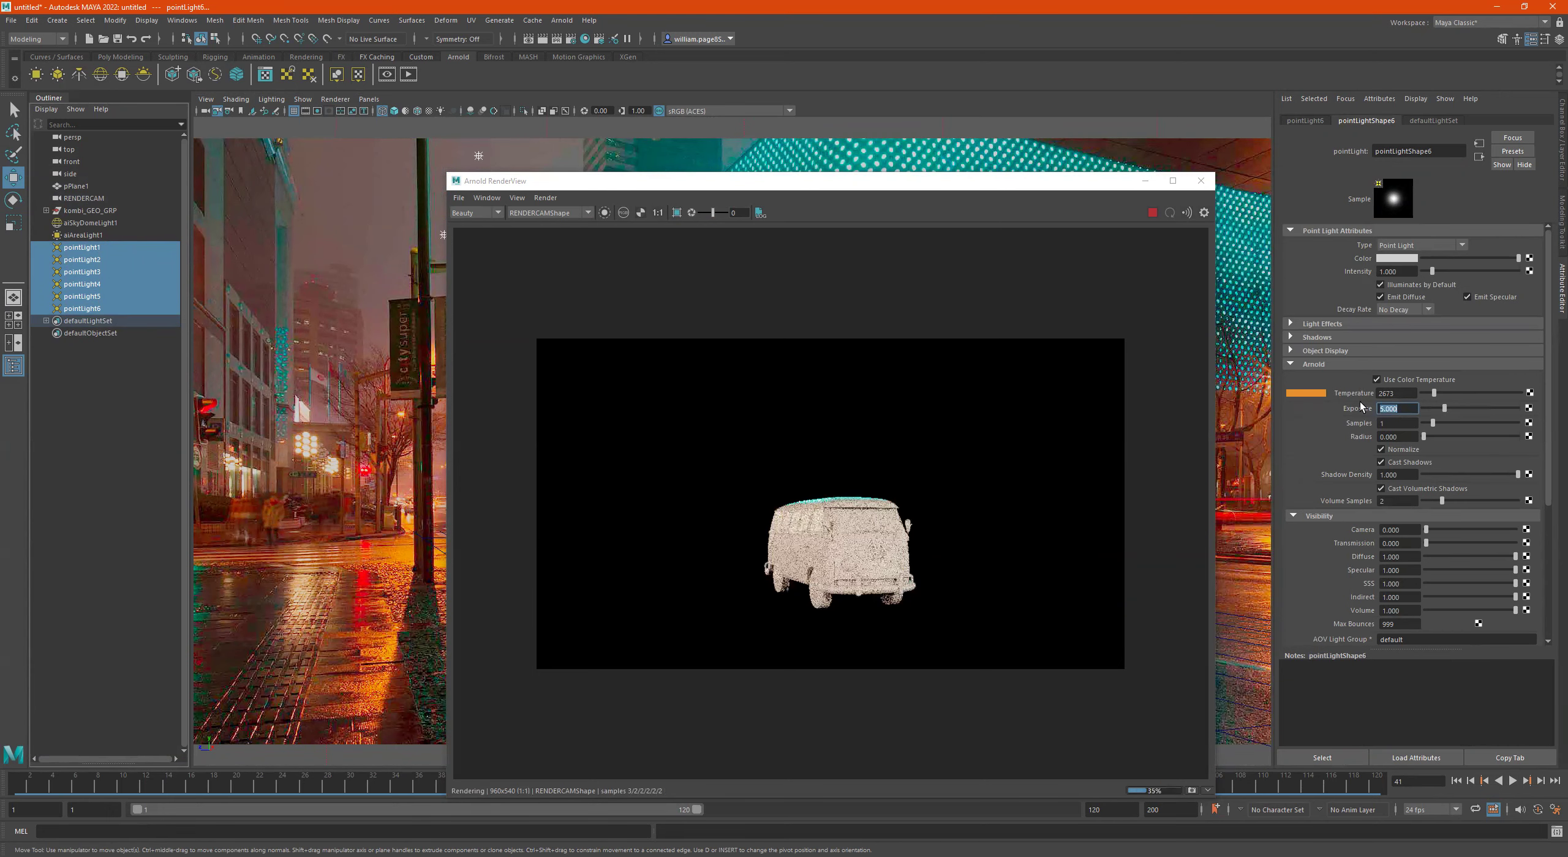
pyautogui.moveTo(1454, 410)
pyautogui.mouseDown()
pyautogui.moveTo(1473, 411)
pyautogui.moveTo(1455, 416)
pyautogui.mouseUp()
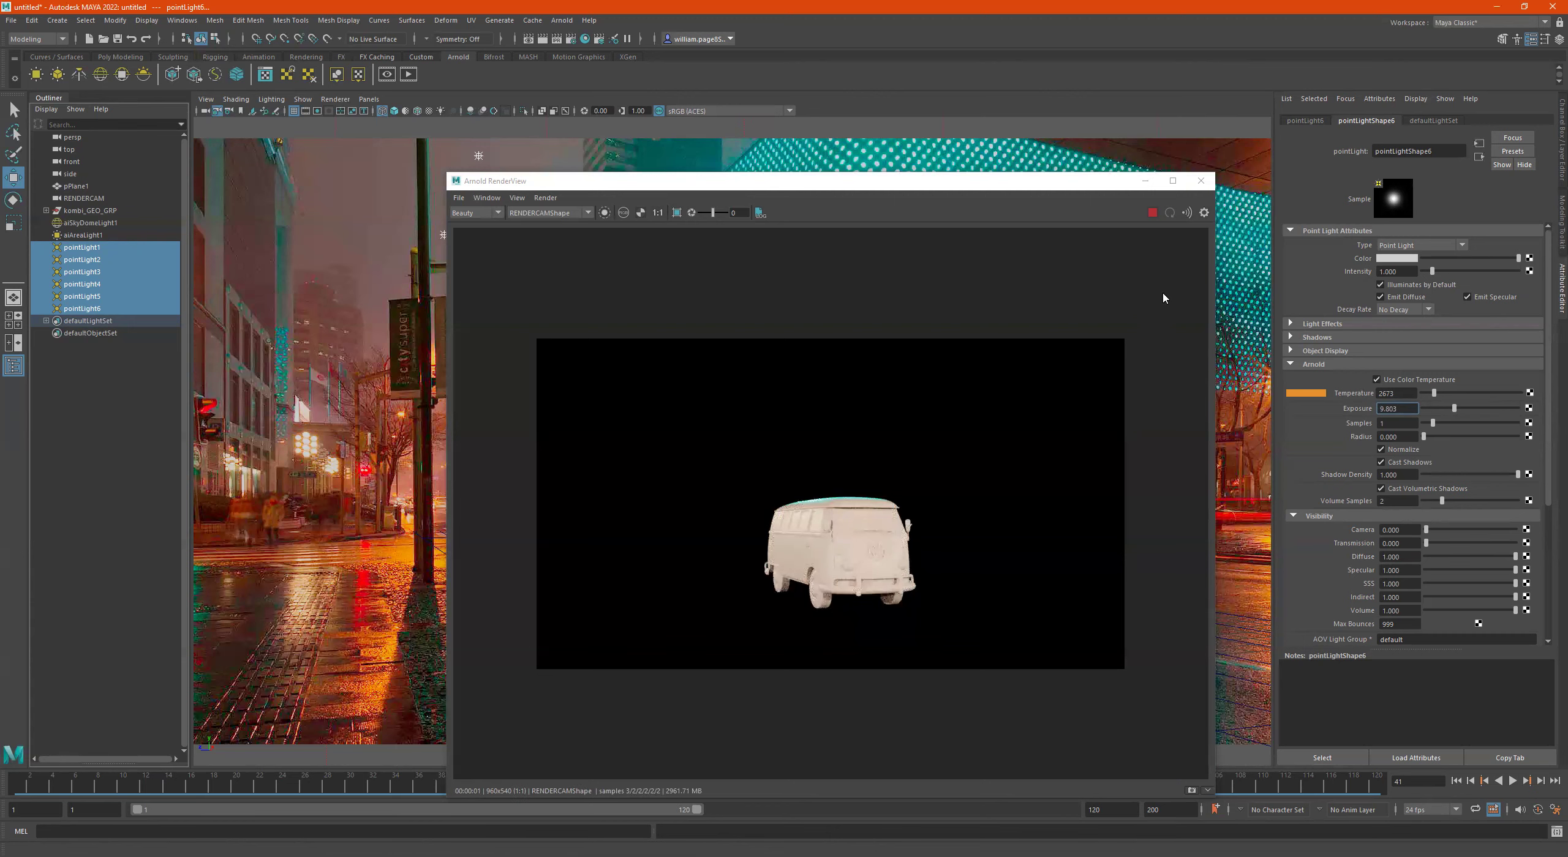
pyautogui.moveTo(1455, 408); pyautogui.dragTo(1449, 410)
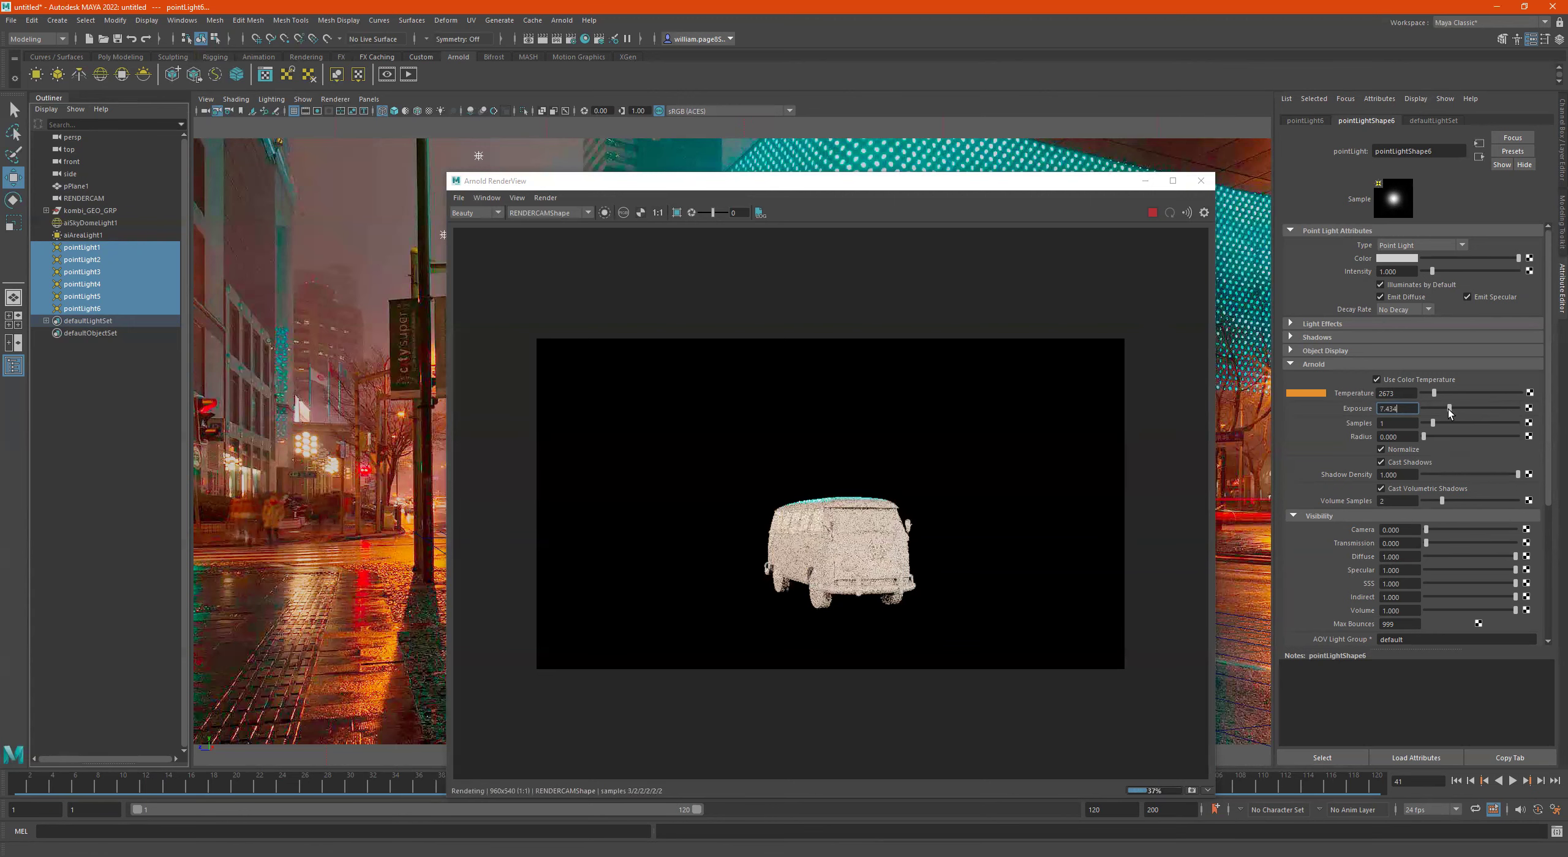
# Step: Lower the sky dome light's exposure to about -1.25
pyautogui.click(83, 223)
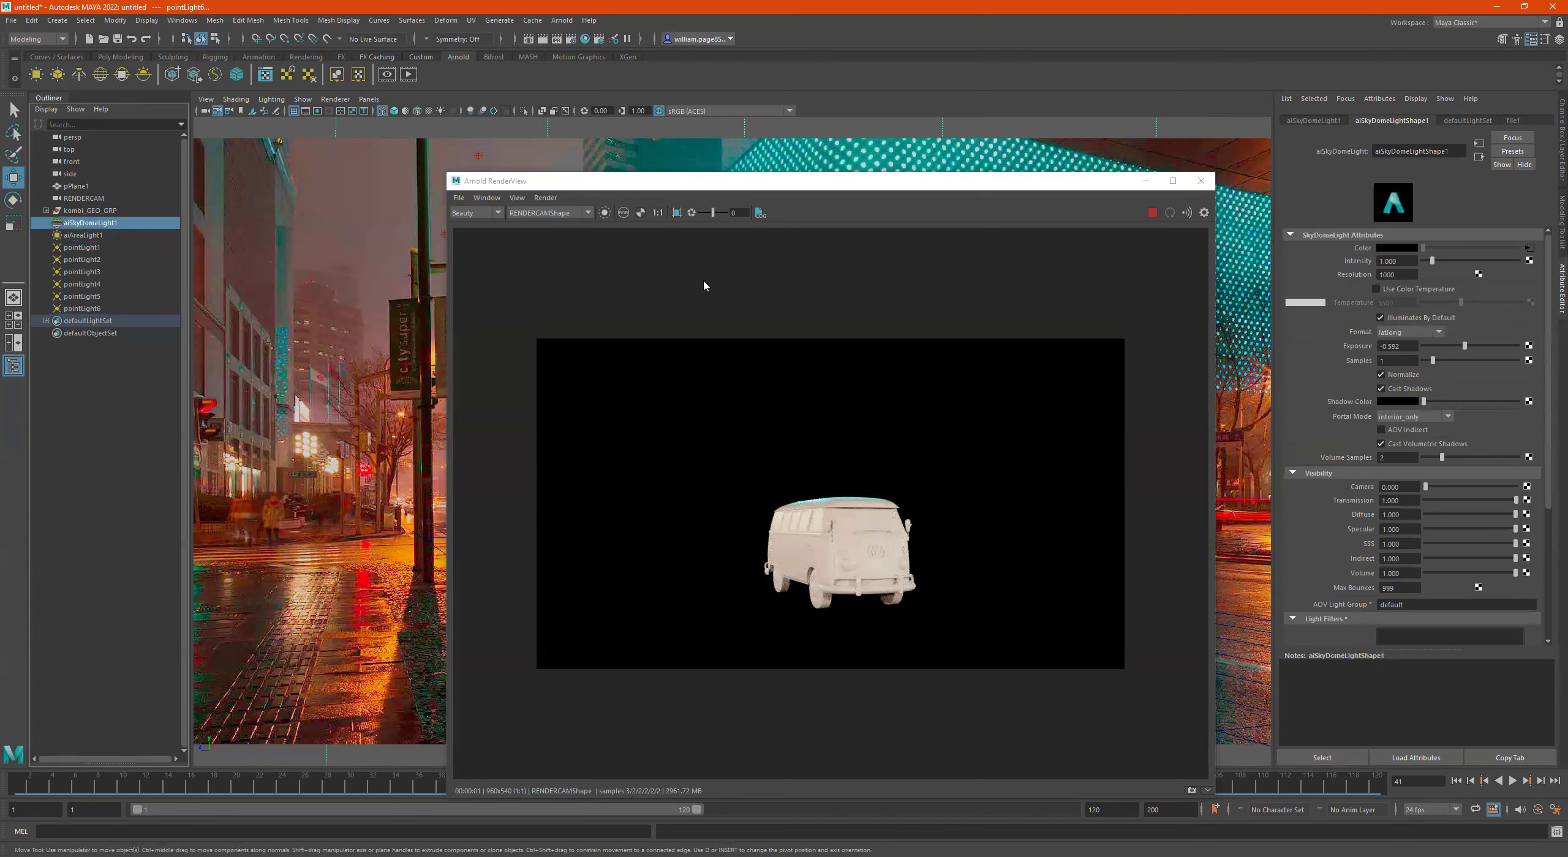
pyautogui.moveTo(1454, 343); pyautogui.dragTo(1463, 344)
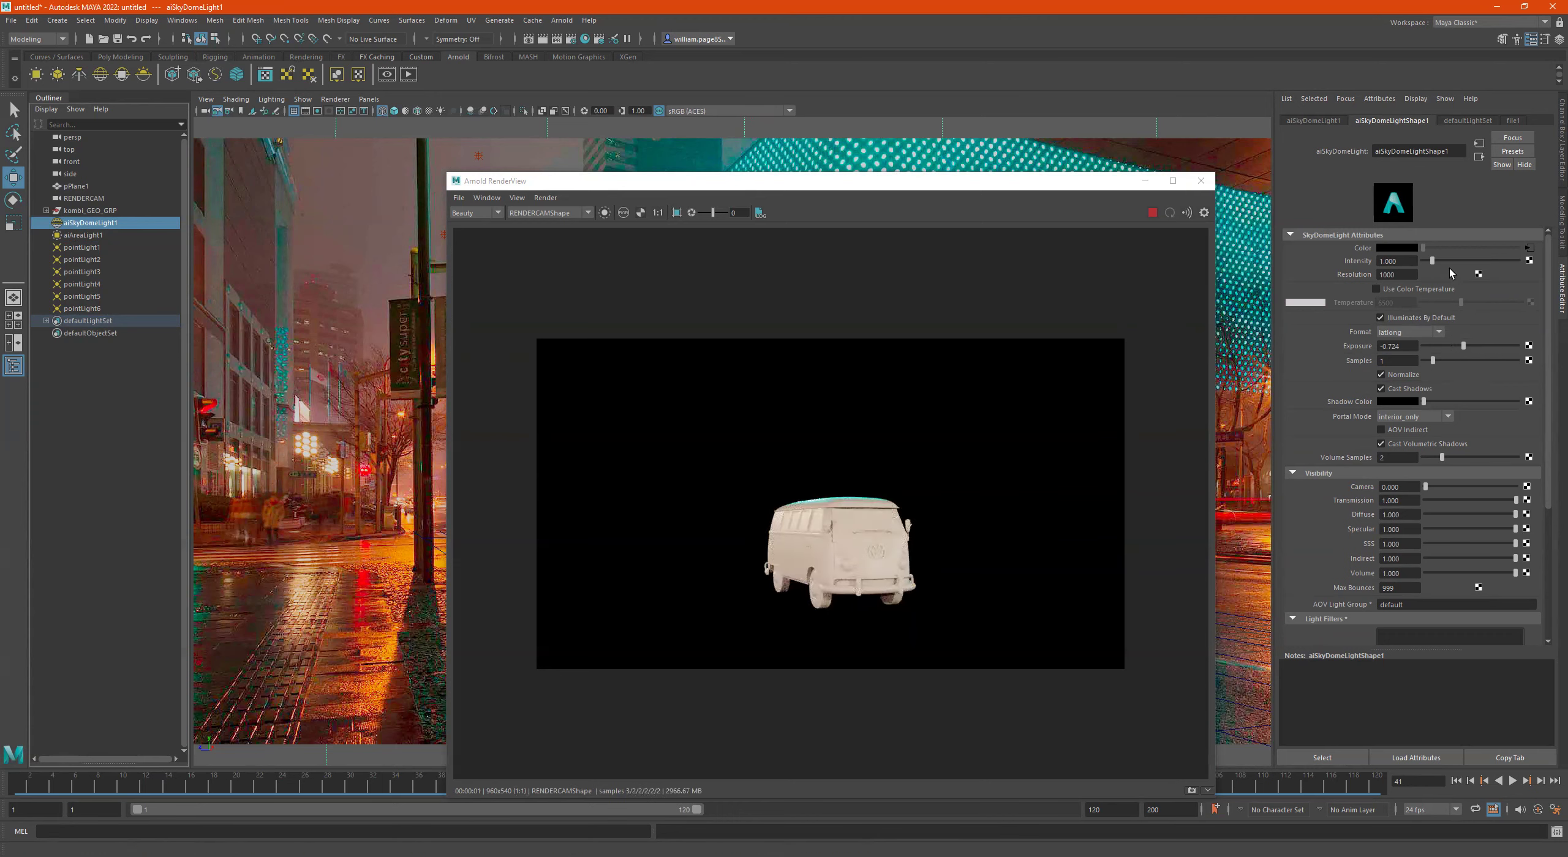
pyautogui.moveTo(1450, 348); pyautogui.dragTo(1457, 348)
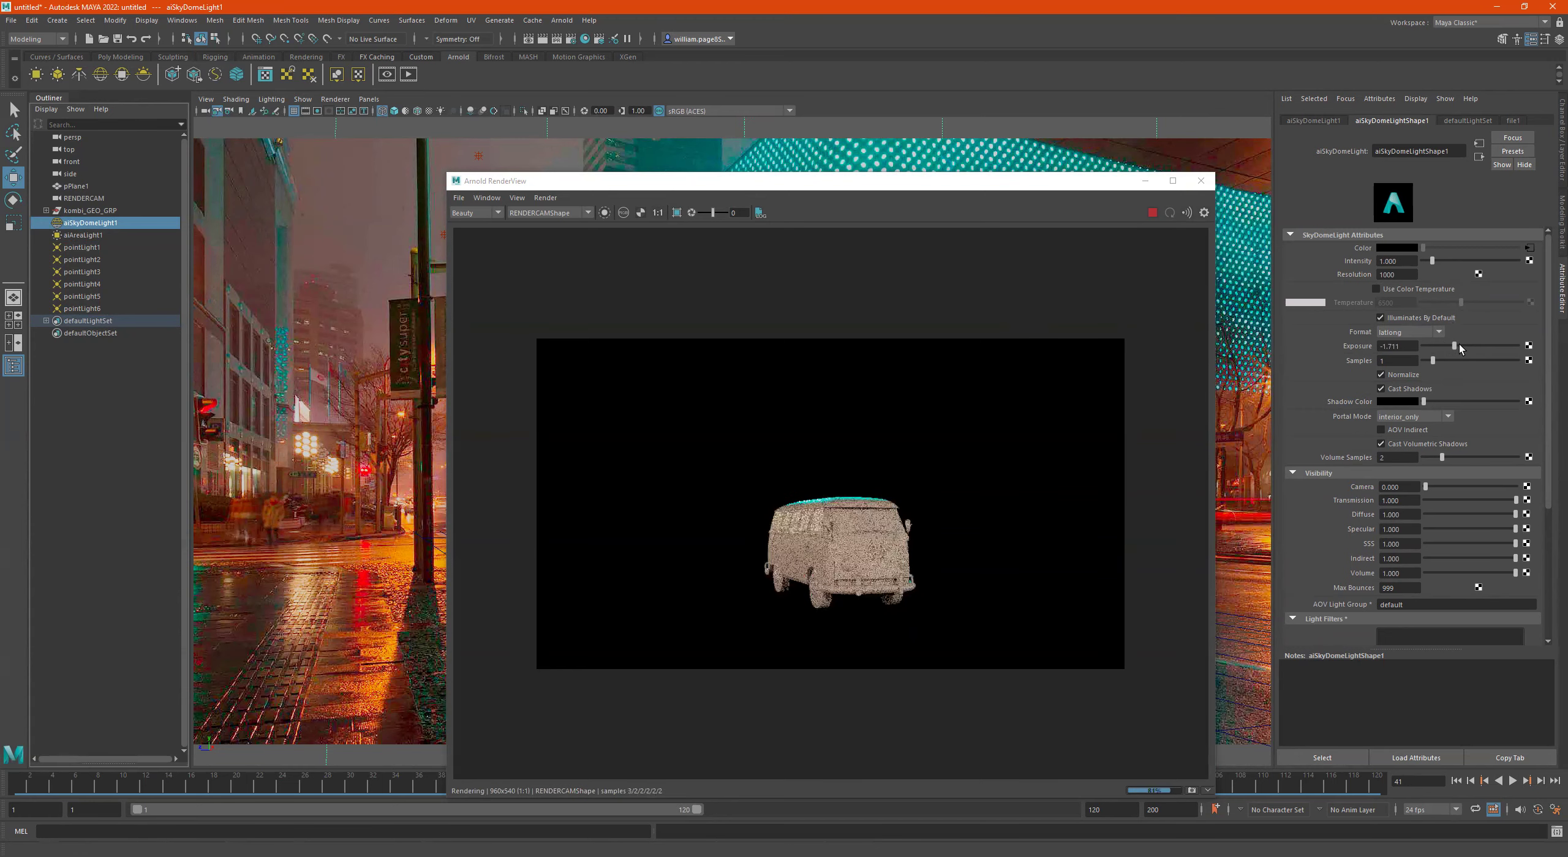
pyautogui.click(1460, 345)
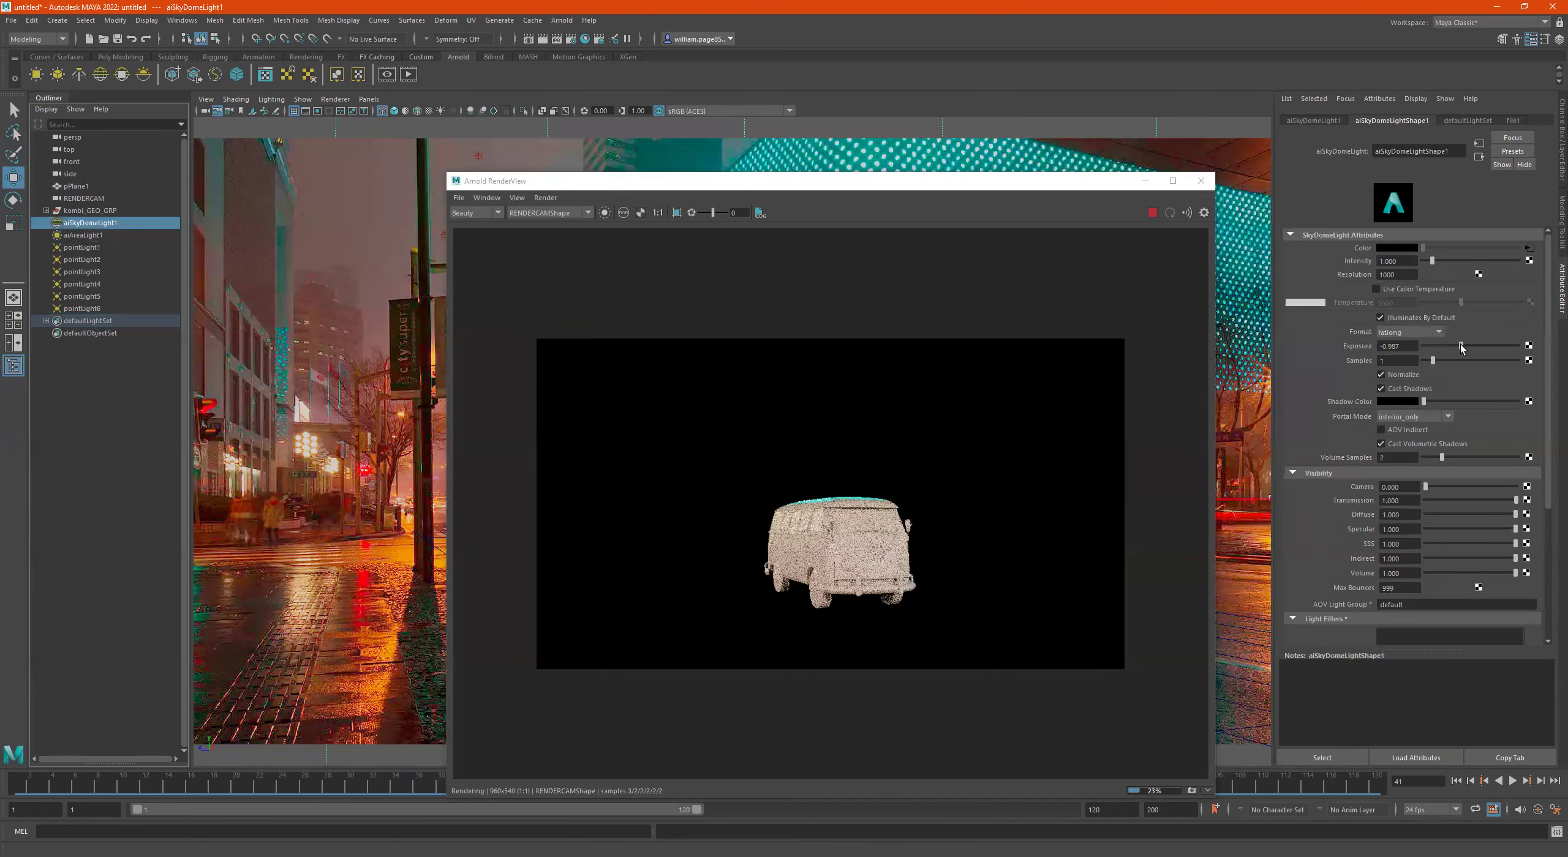
pyautogui.click(1458, 346)
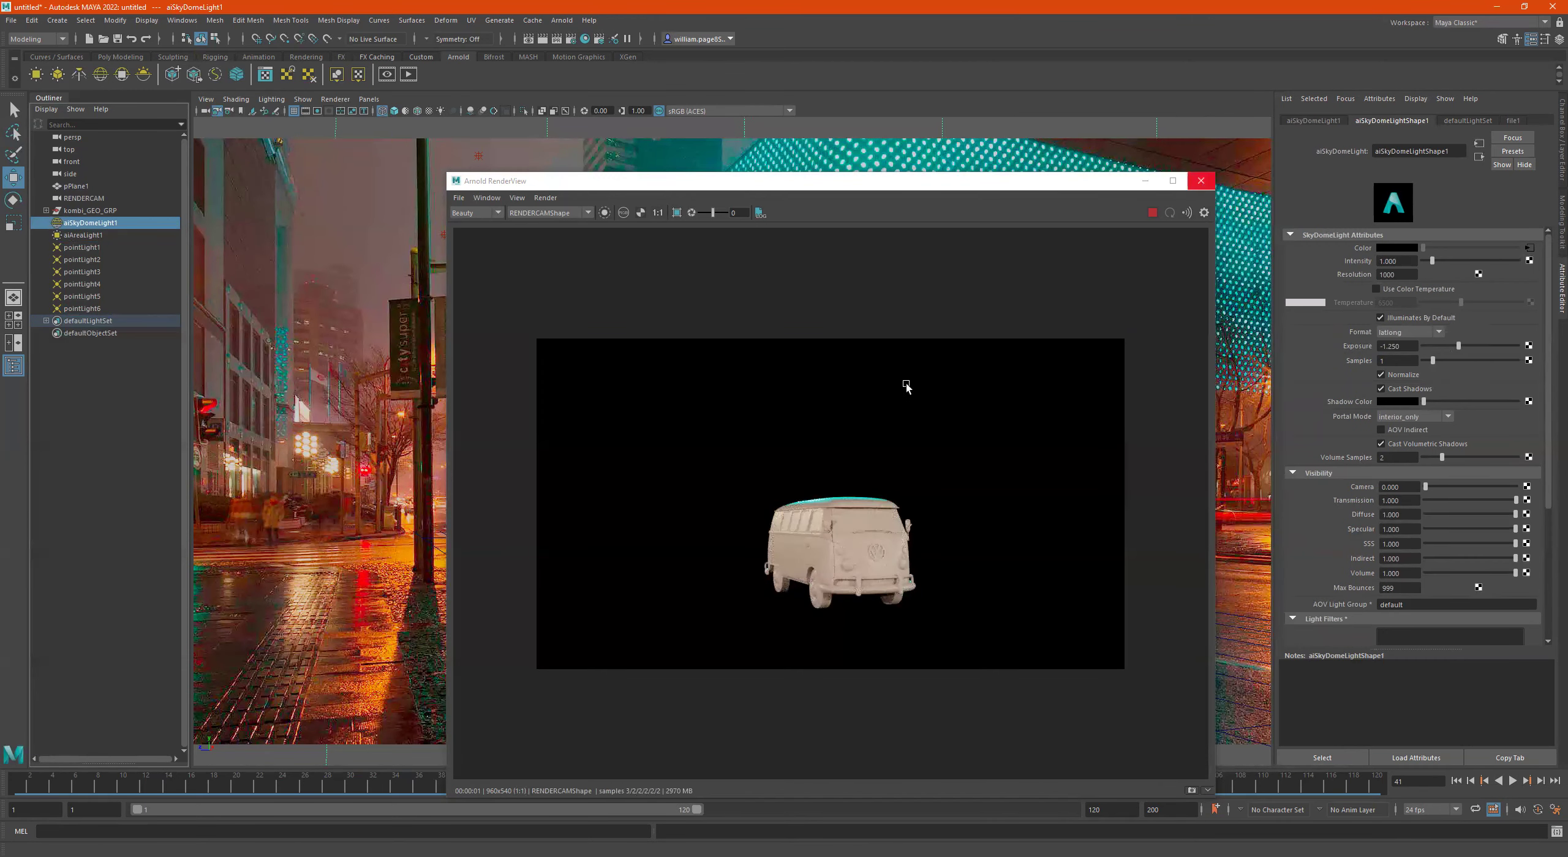
# Step: Set the backplate image plane's alpha gain to 1 and render the van over the backplate again
pyautogui.hotkey('alt', 'F4')
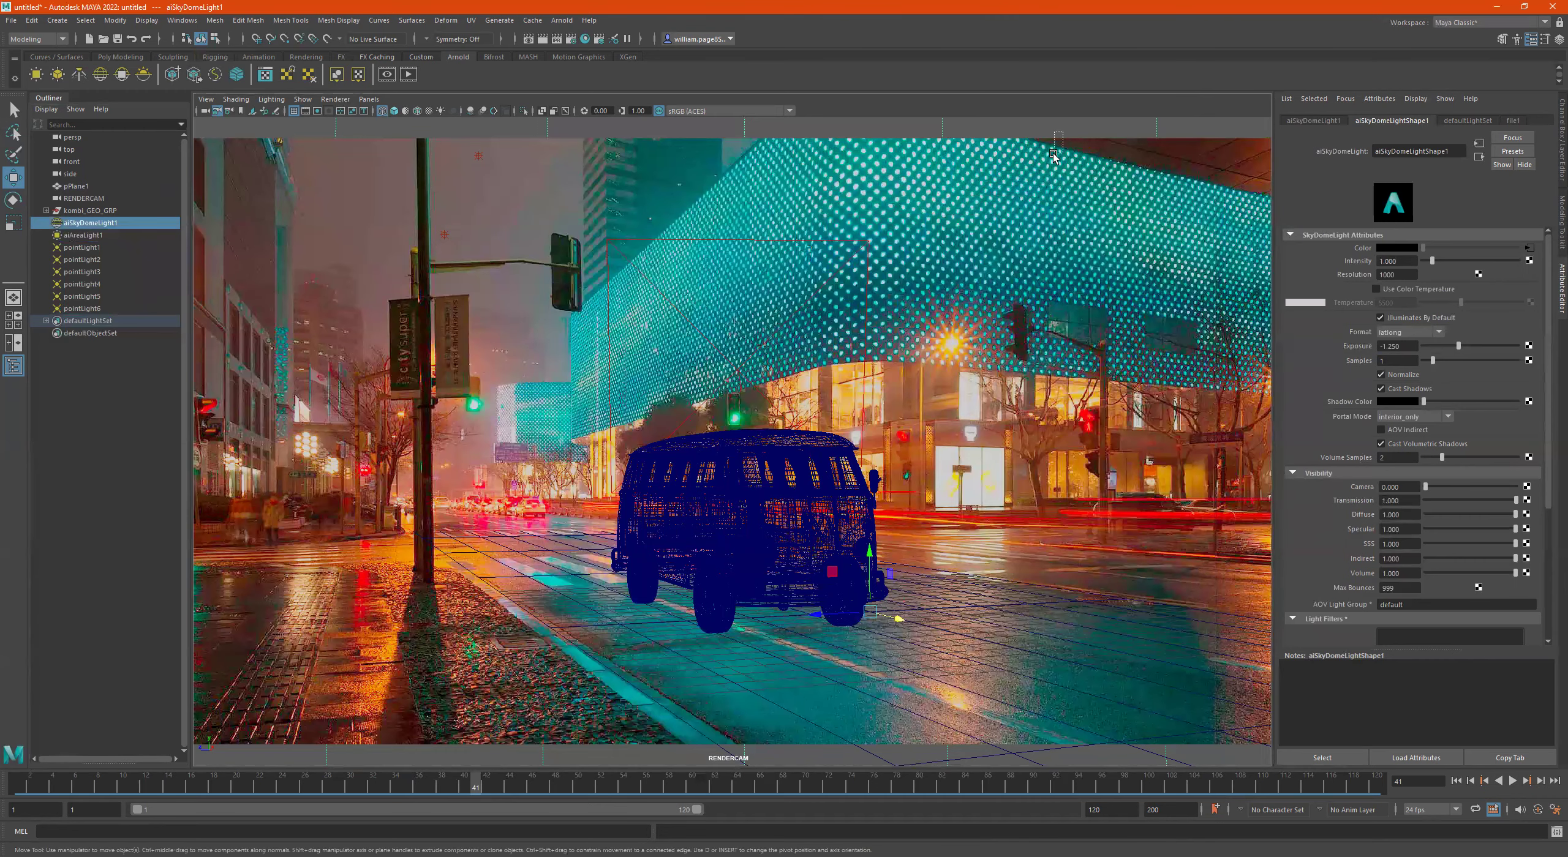
pyautogui.click(1059, 153)
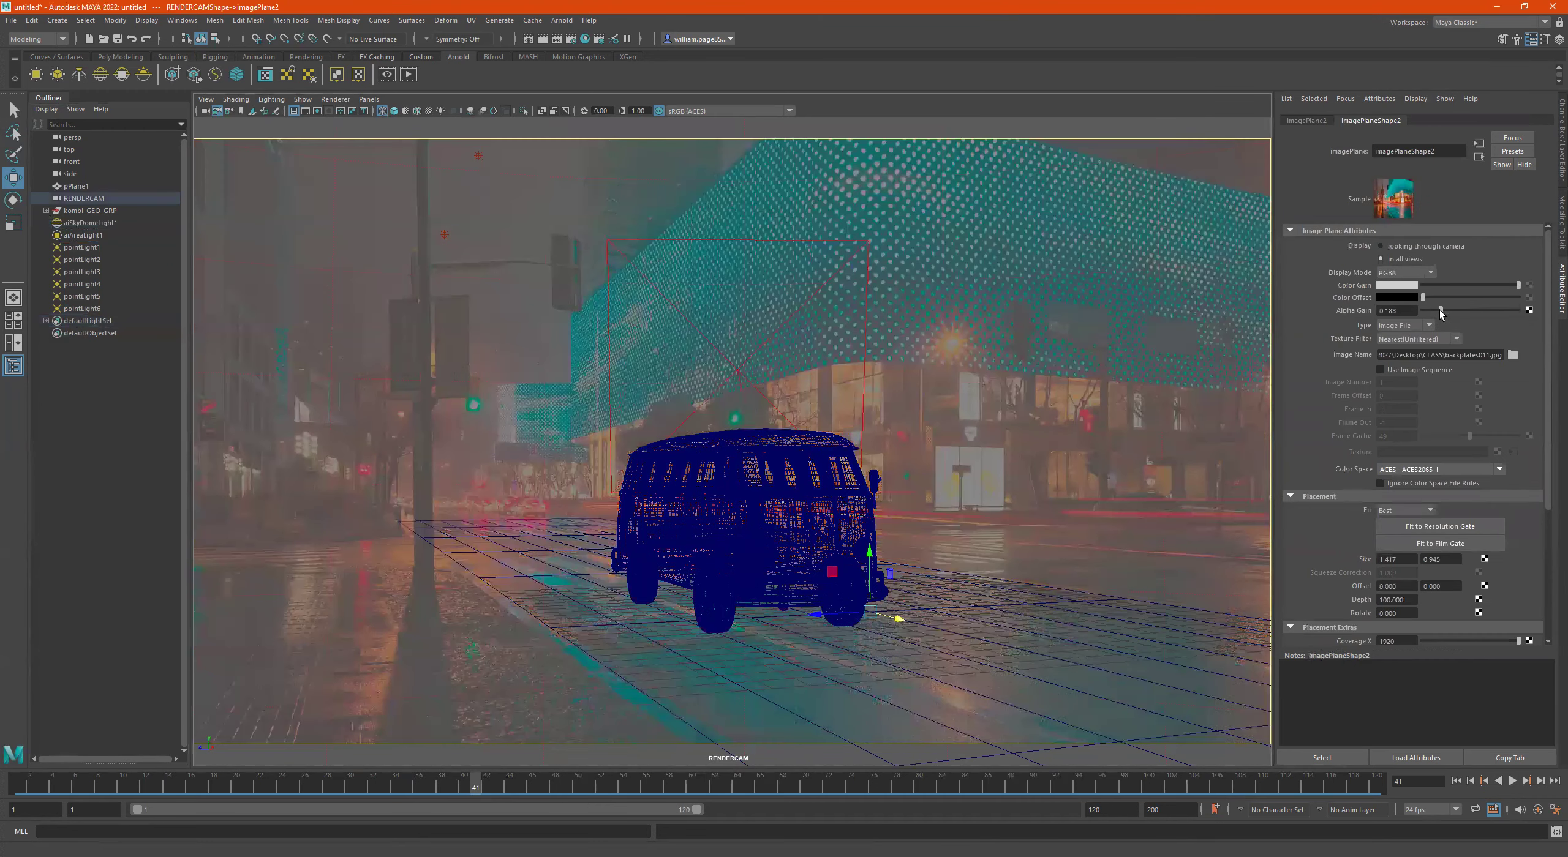
pyautogui.moveTo(1443, 312); pyautogui.dragTo(1522, 311)
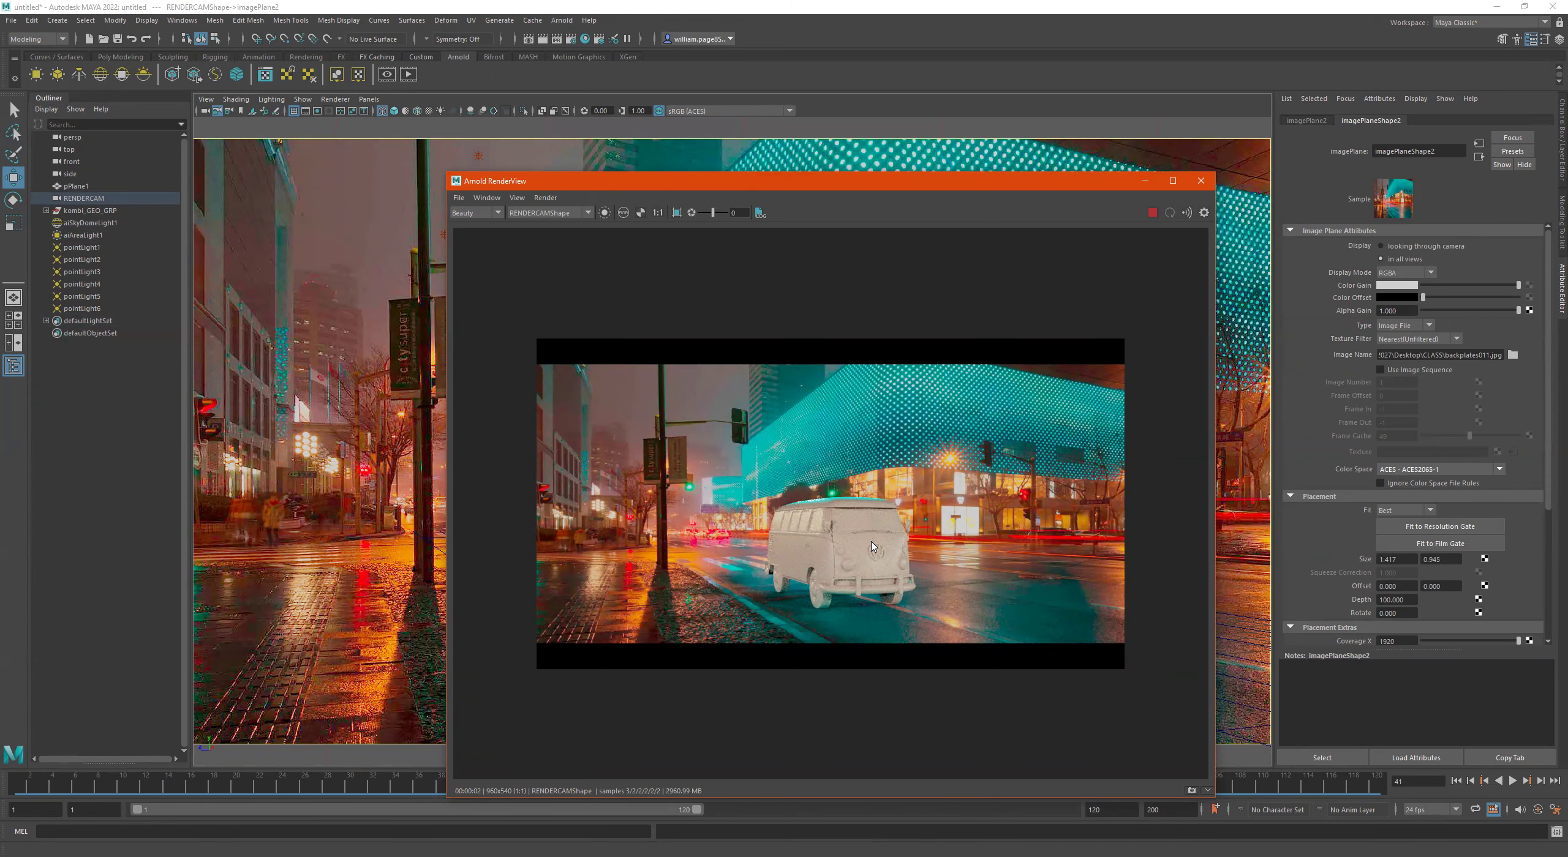
pyautogui.scroll(6, 874, 547)
pyautogui.scroll(-5, 872, 559)
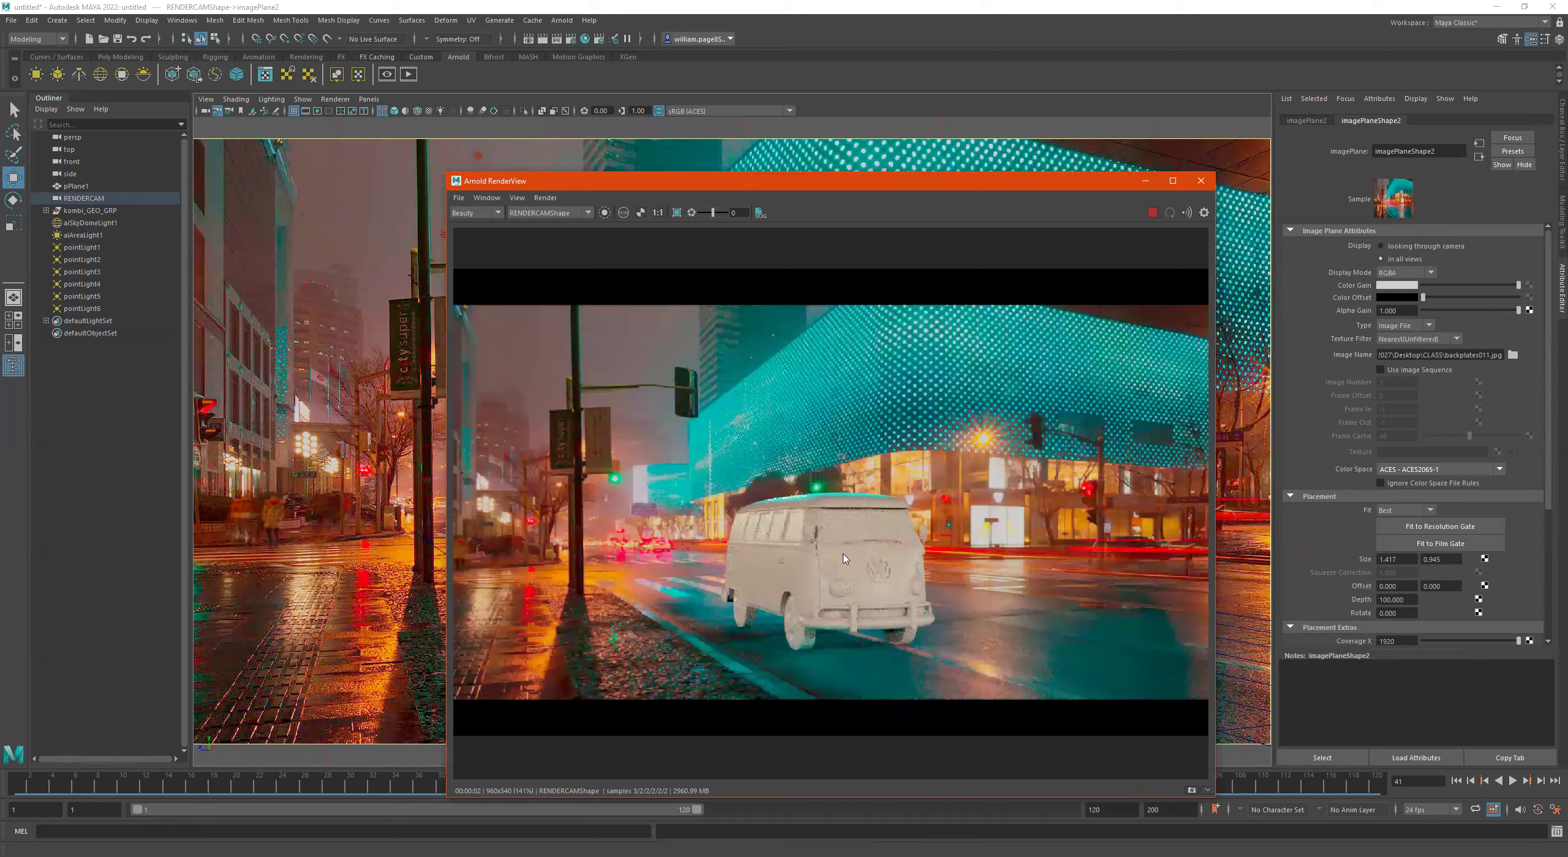
pyautogui.scroll(3, 813, 509)
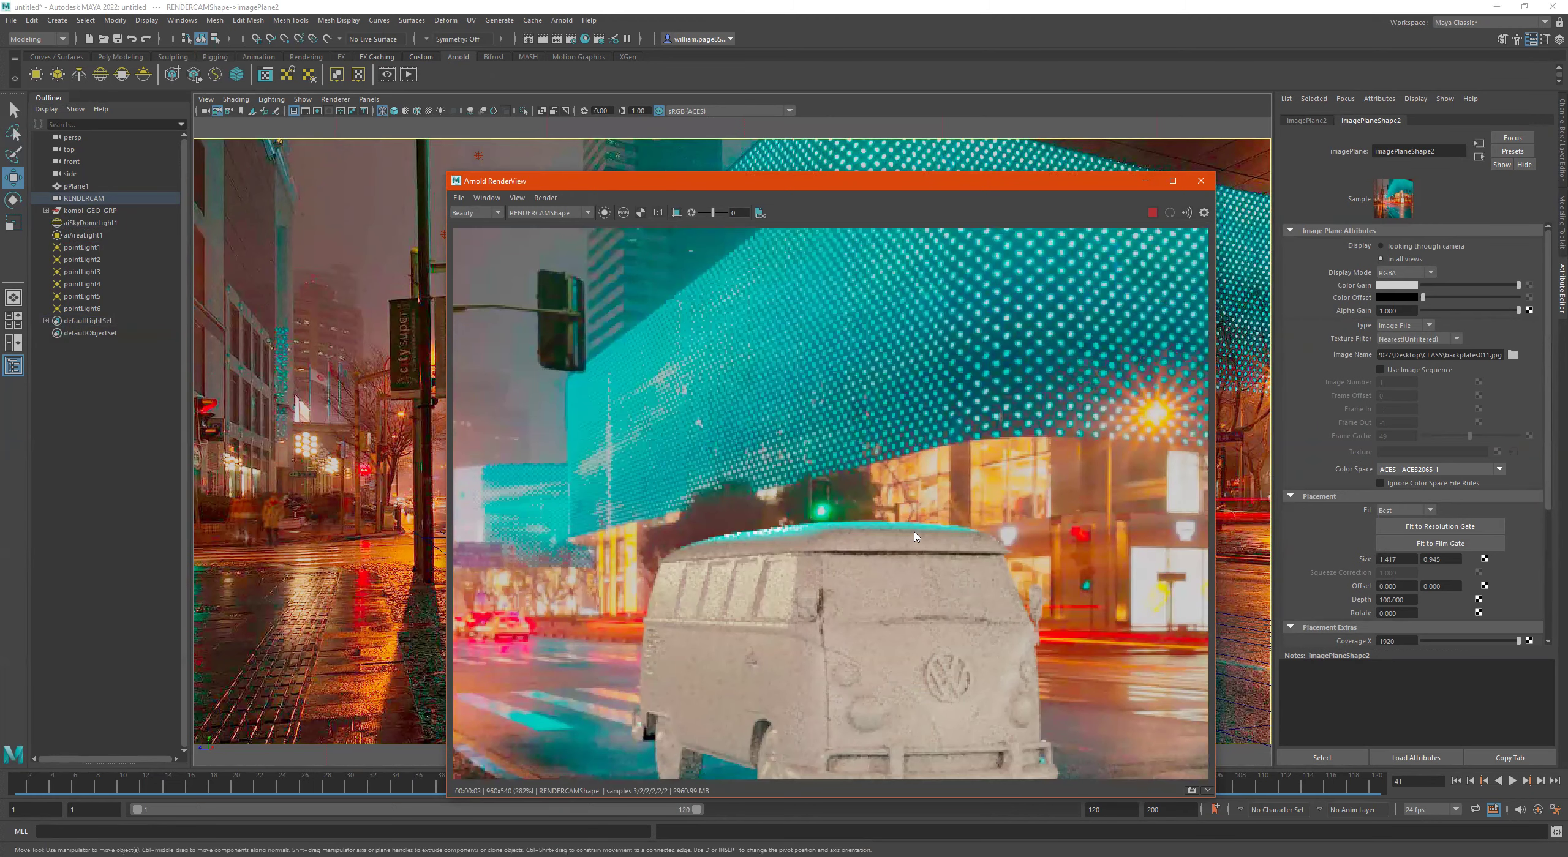
pyautogui.scroll(-2, 913, 538)
pyautogui.scroll(1, 641, 492)
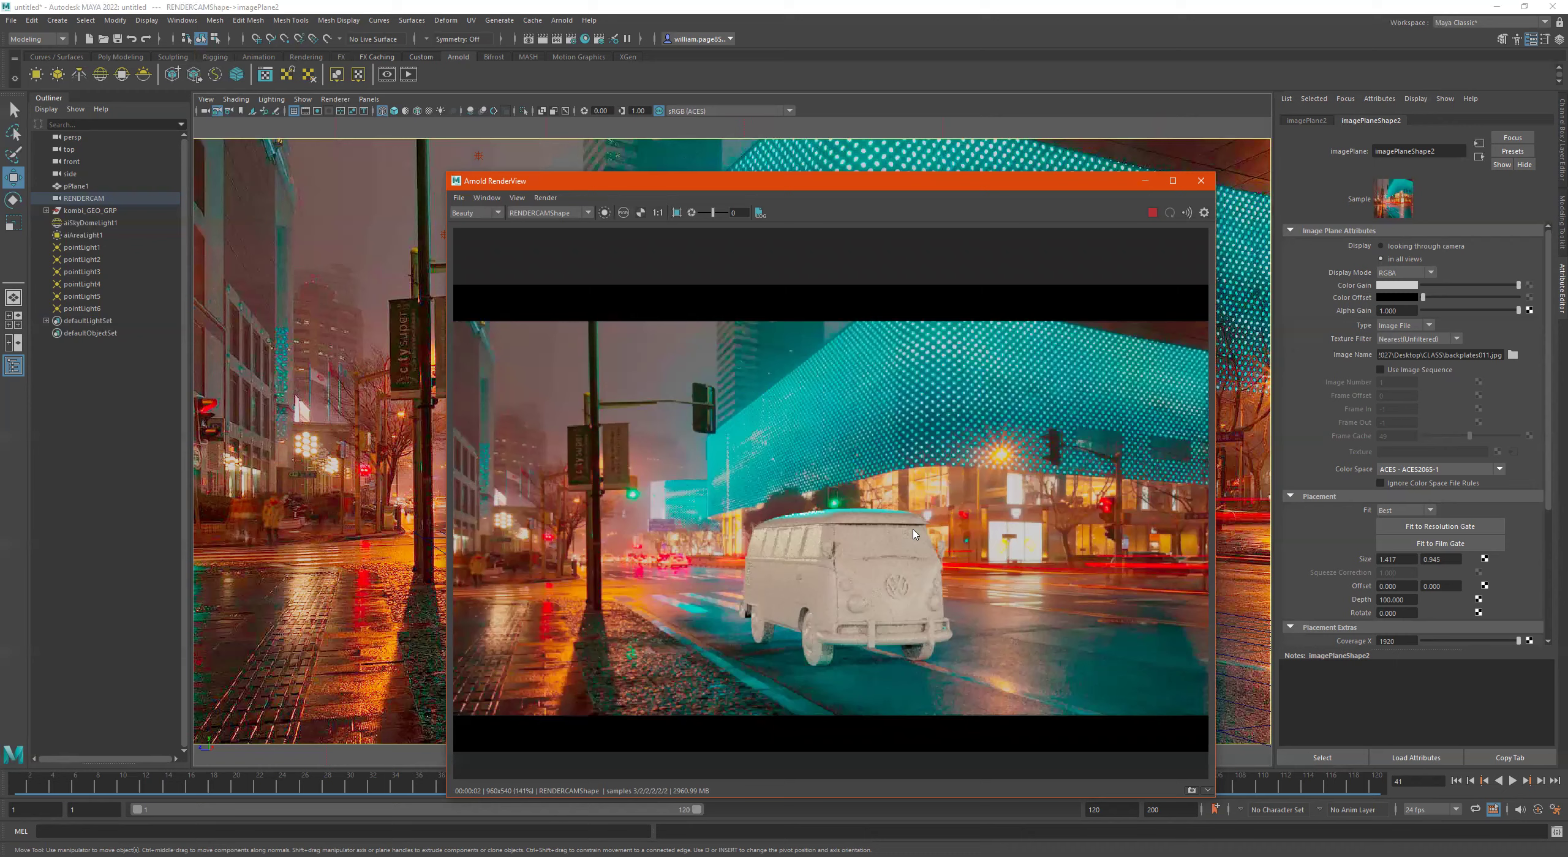
# Step: Set the Arnold temperature of pointLight3 to 1000 and of pointLight6 to about 1528, and close the render window
pyautogui.click(87, 272)
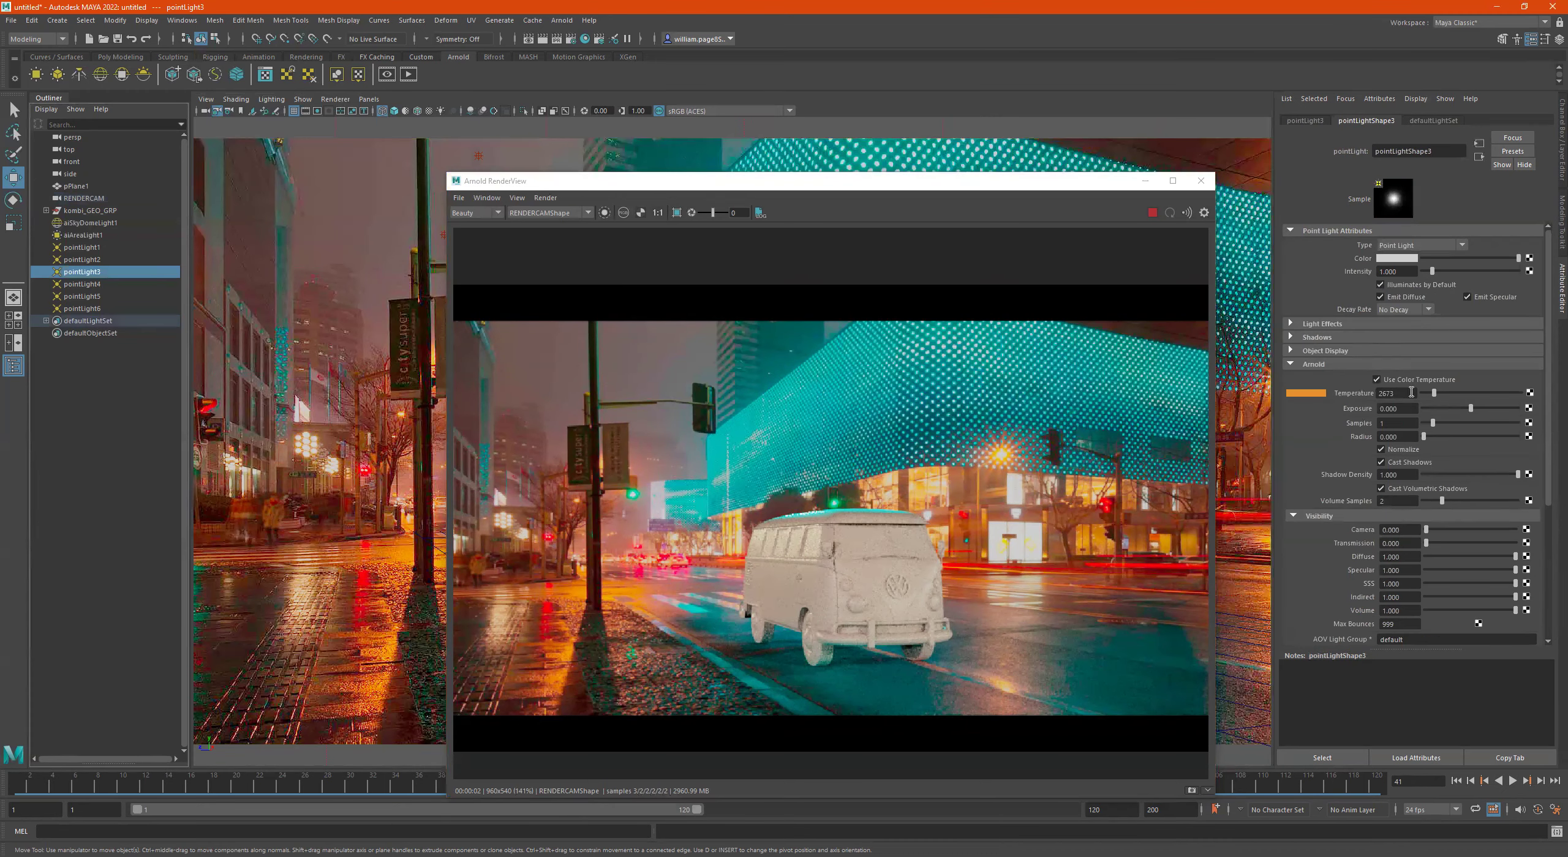
pyautogui.moveTo(1426, 393); pyautogui.dragTo(1418, 393)
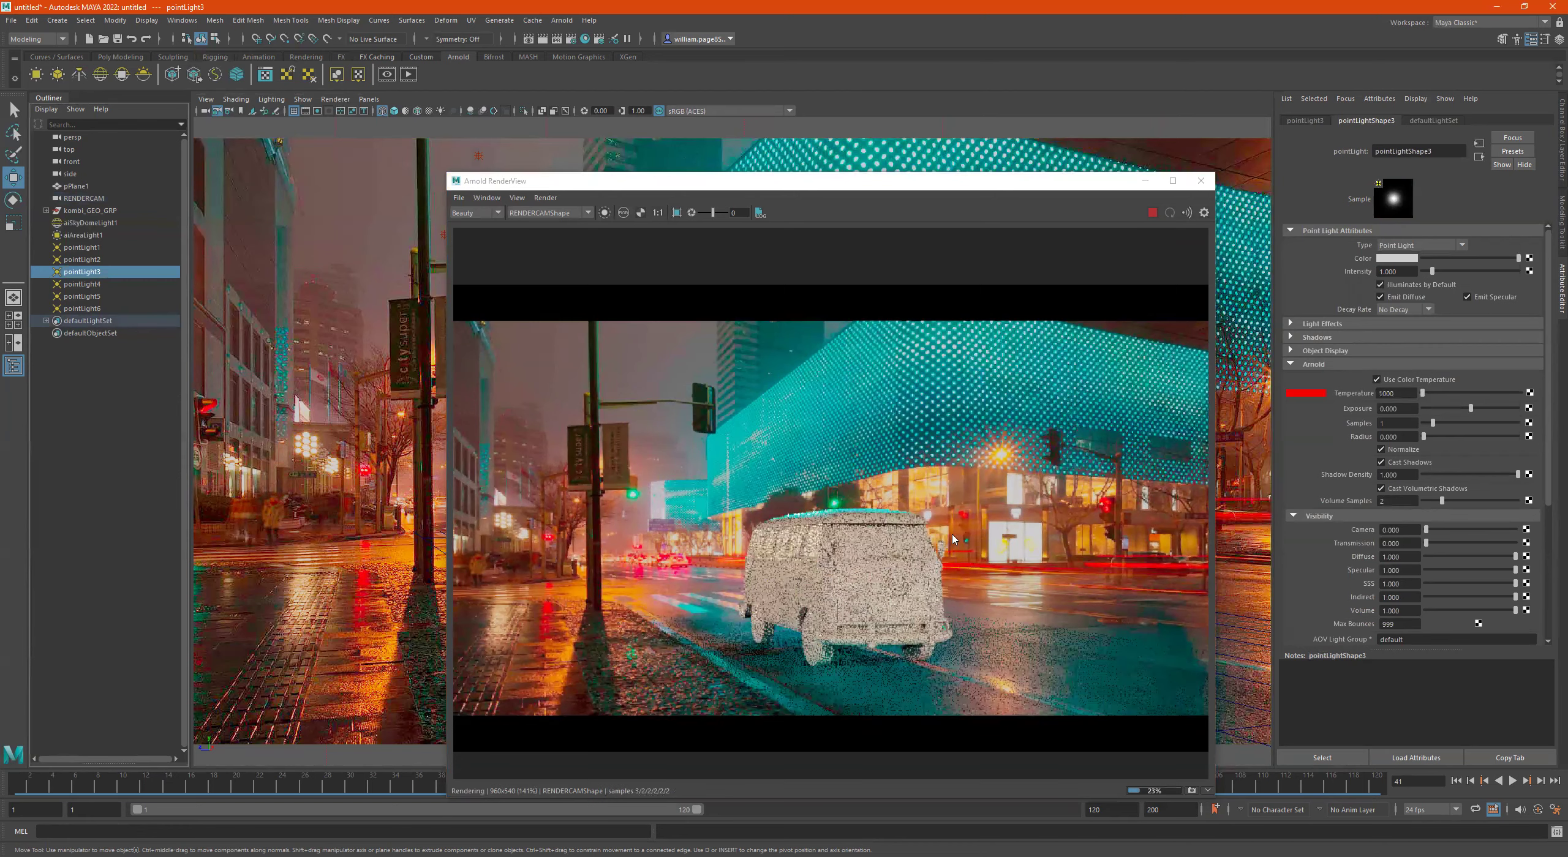
pyautogui.click(86, 309)
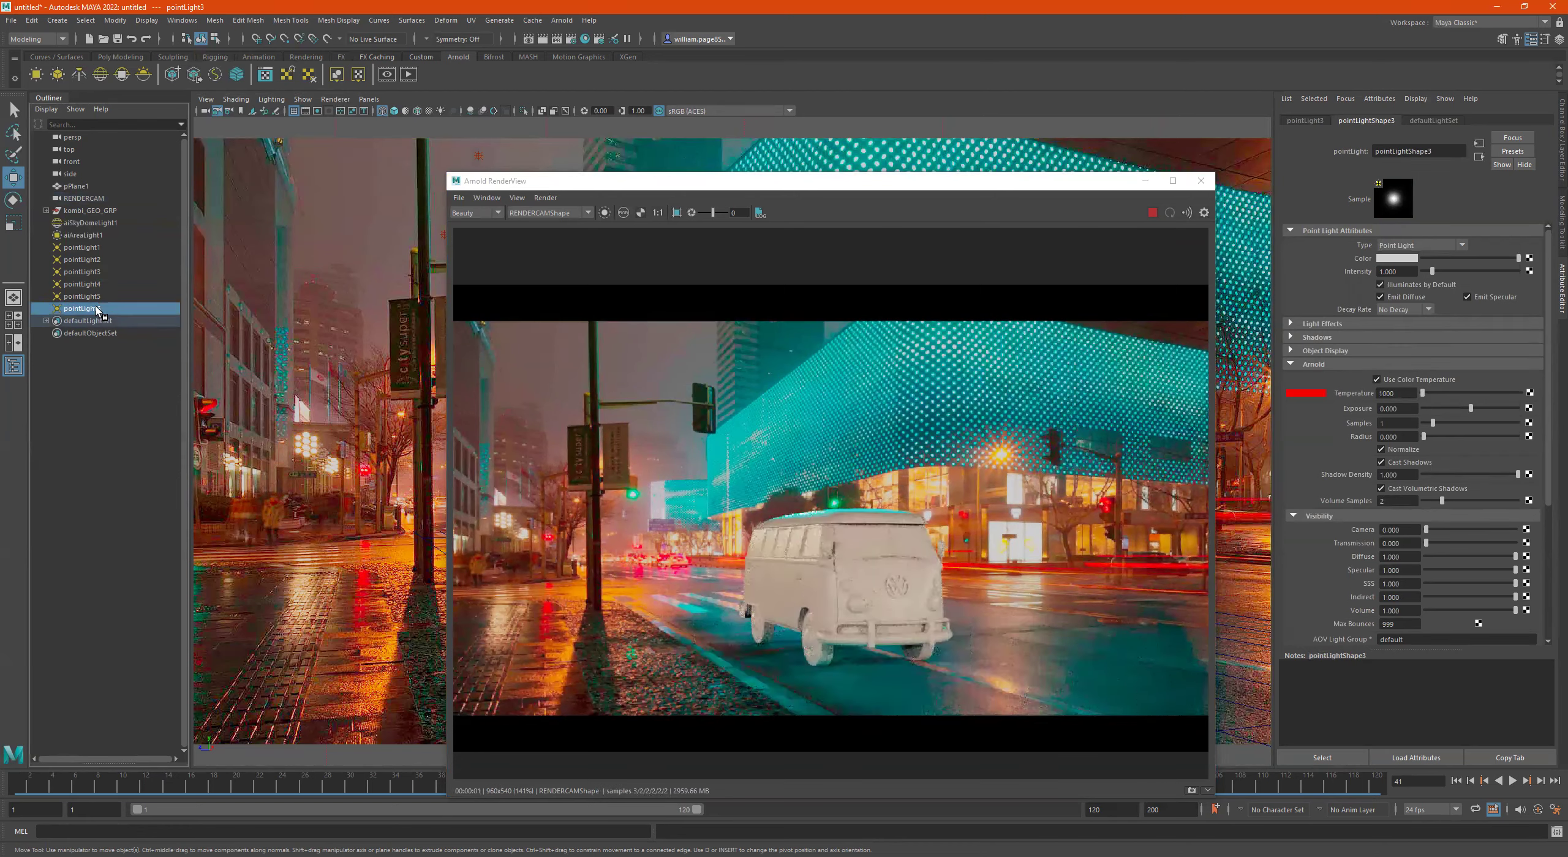
pyautogui.moveTo(1429, 395); pyautogui.dragTo(1426, 393)
pyautogui.click(1201, 182)
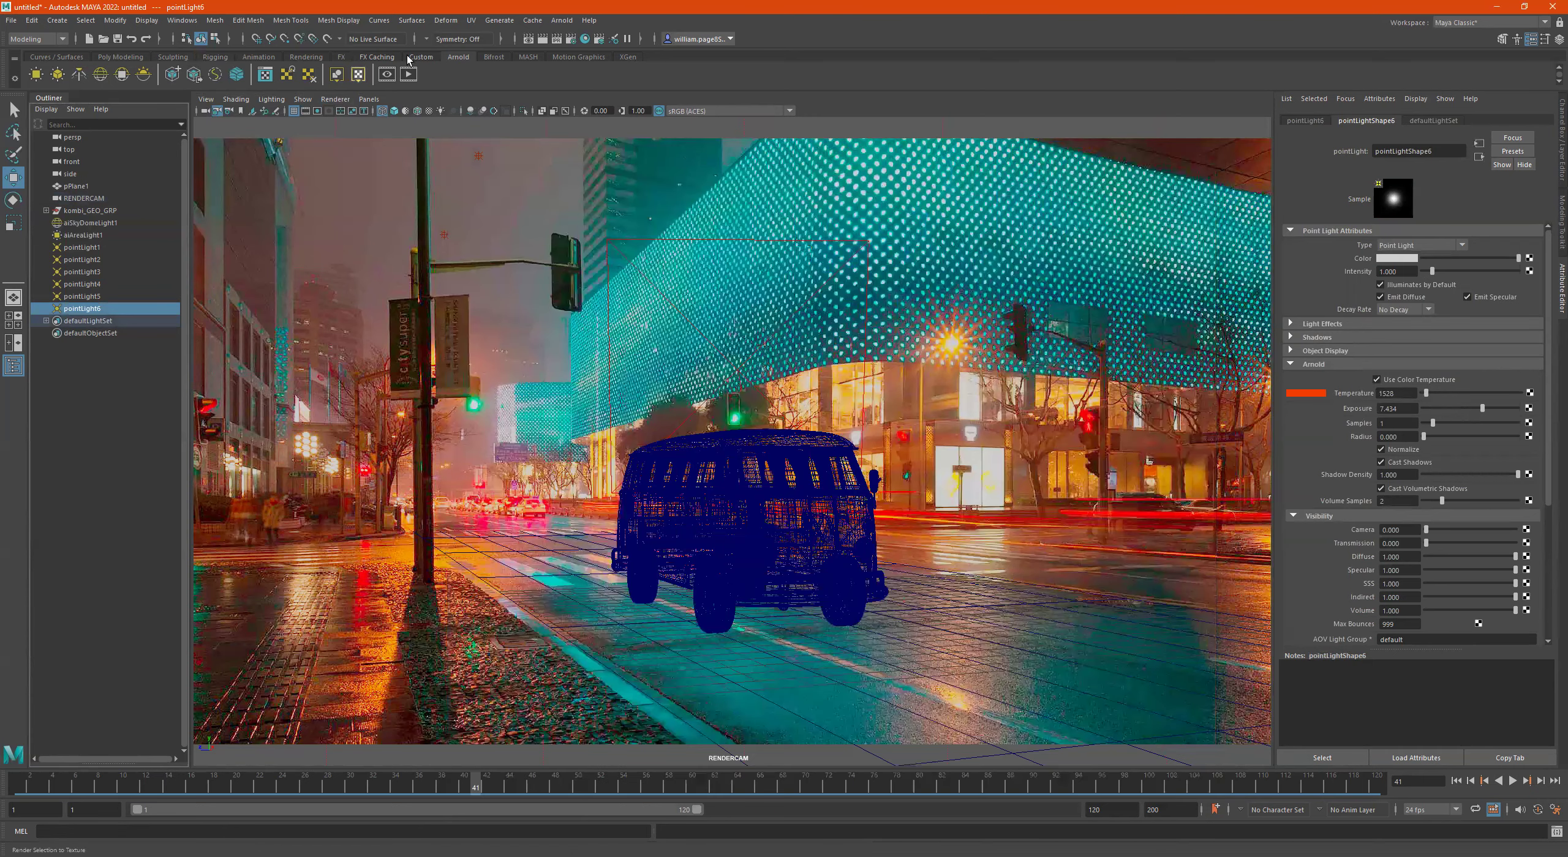
# Step: Create an Arnold area light and place it on the road beyond the front end of the van
pyautogui.click(471, 20)
pyautogui.moveTo(594, 84)
pyautogui.click(718, 82)
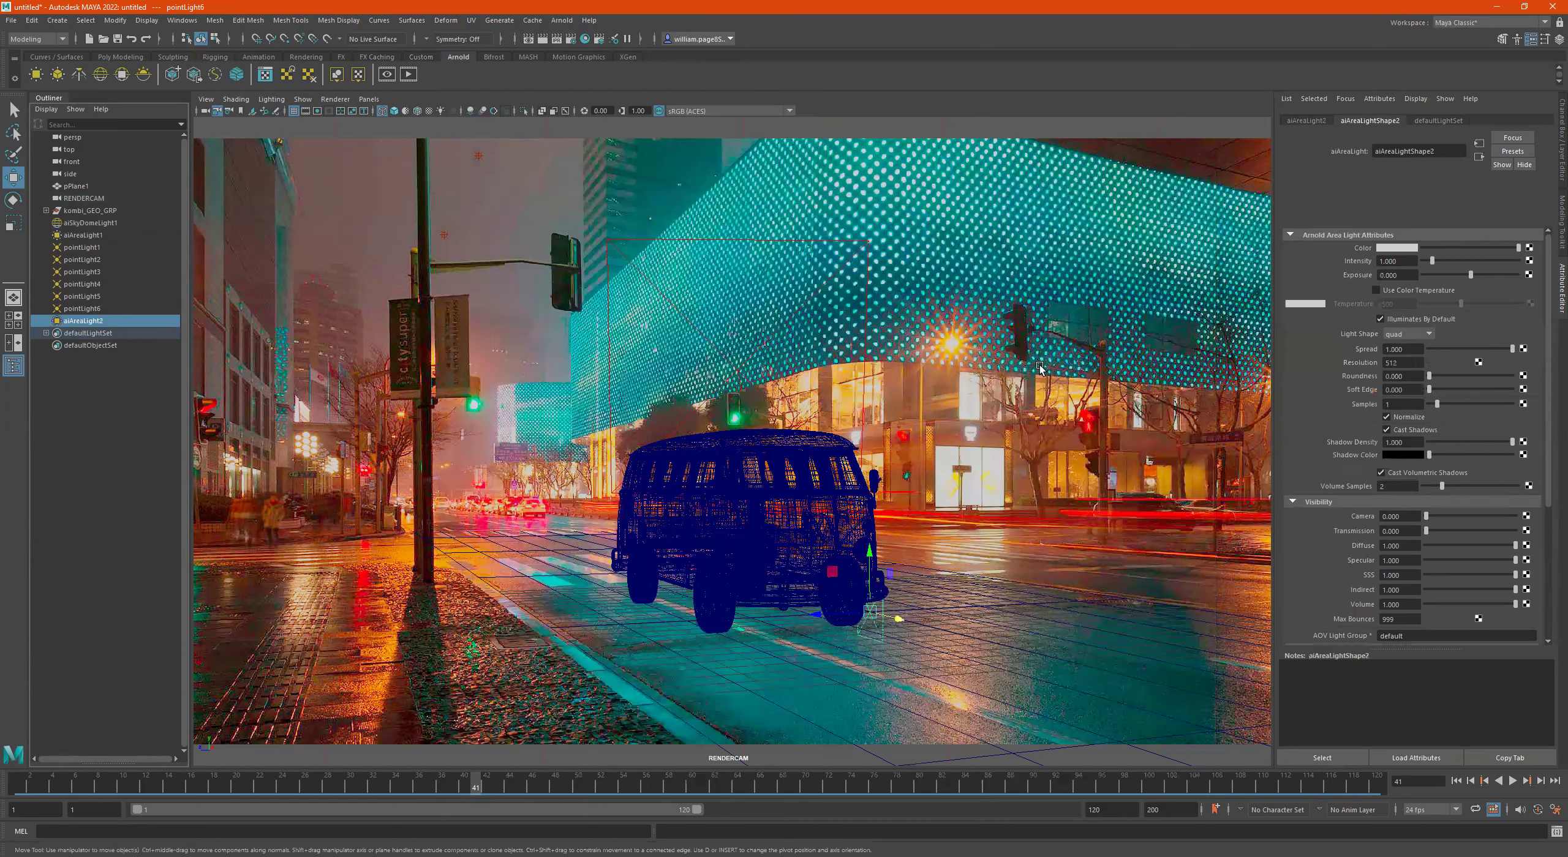
pyautogui.moveTo(876, 493); pyautogui.dragTo(875, 493)
pyautogui.moveTo(827, 543); pyautogui.dragTo(1064, 523)
pyautogui.press('e')
pyautogui.press('r')
pyautogui.press('e')
pyautogui.press('r')
pyautogui.press('e')
pyautogui.press('r')
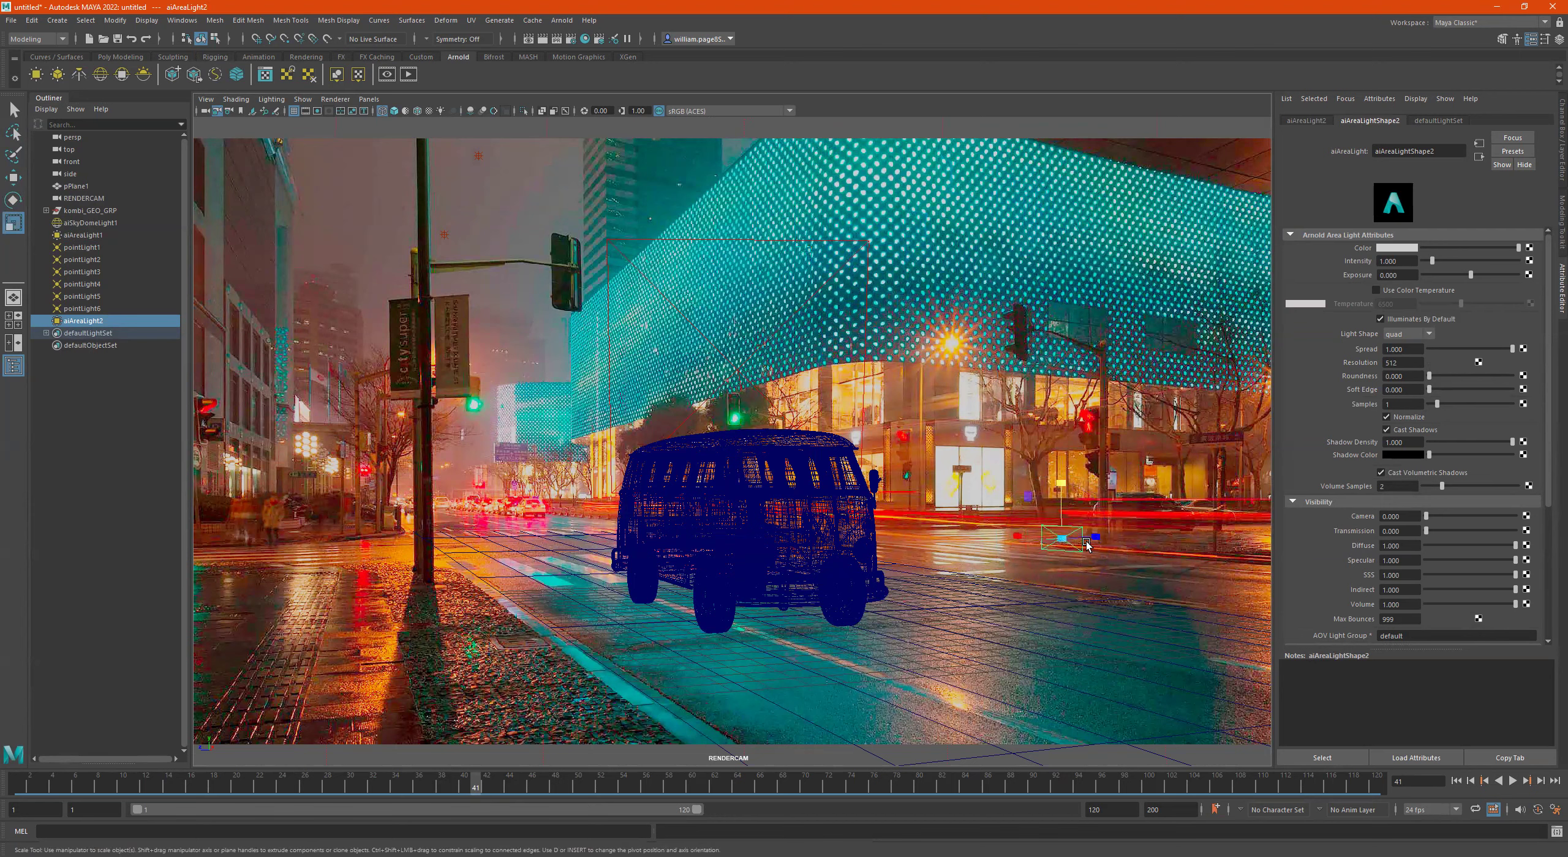
pyautogui.press('w')
pyautogui.moveTo(1092, 542); pyautogui.dragTo(1155, 555)
pyautogui.press('r')
pyautogui.press('e')
# Step: Change the new area light's colour to pure red
pyautogui.click(1399, 249)
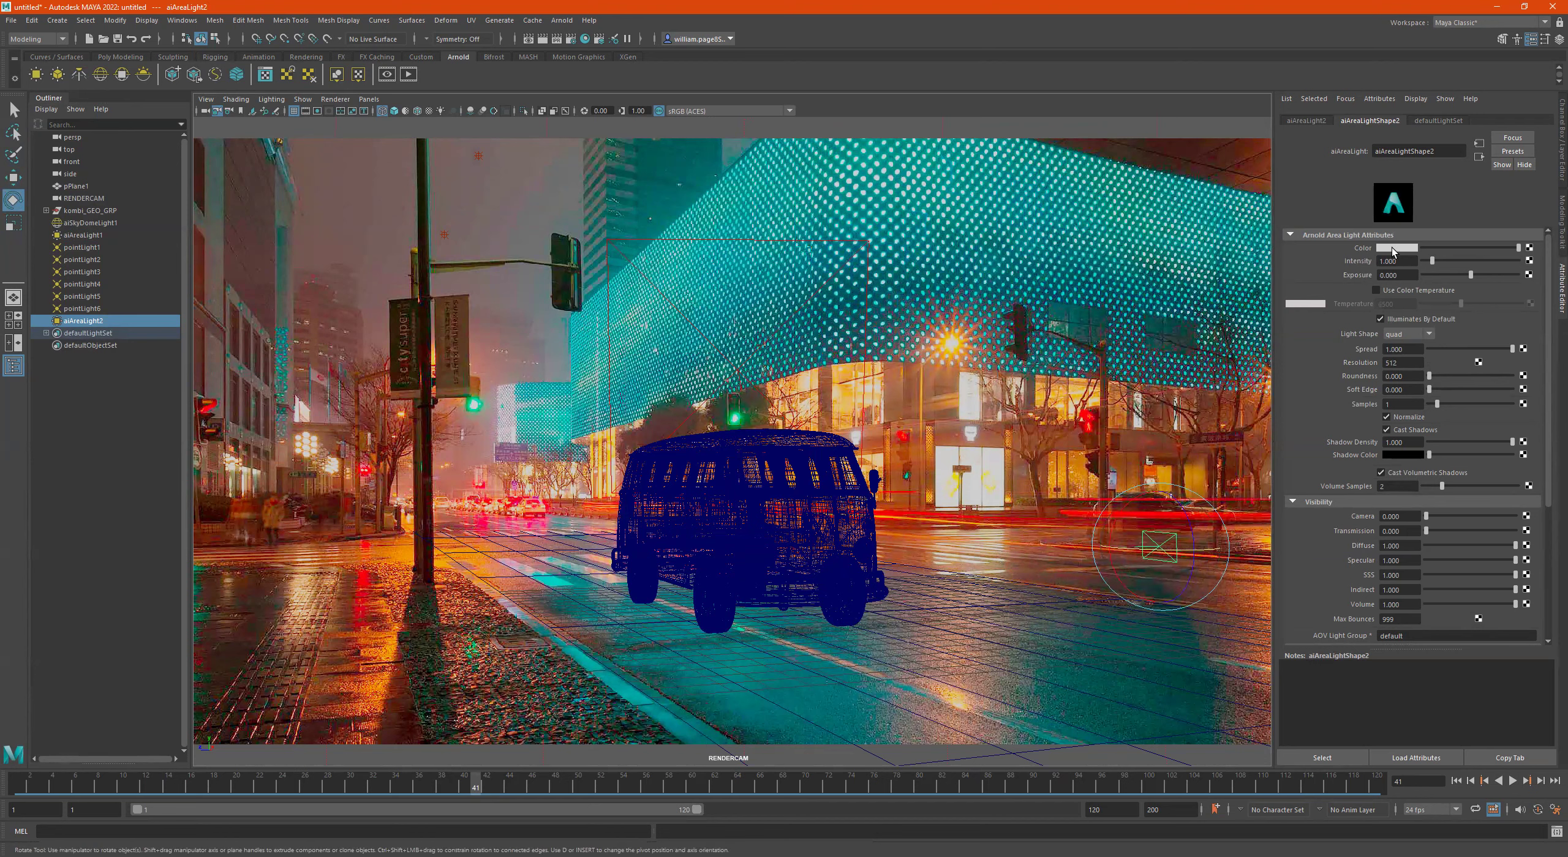
pyautogui.click(1392, 248)
pyautogui.moveTo(1329, 281); pyautogui.dragTo(1461, 280)
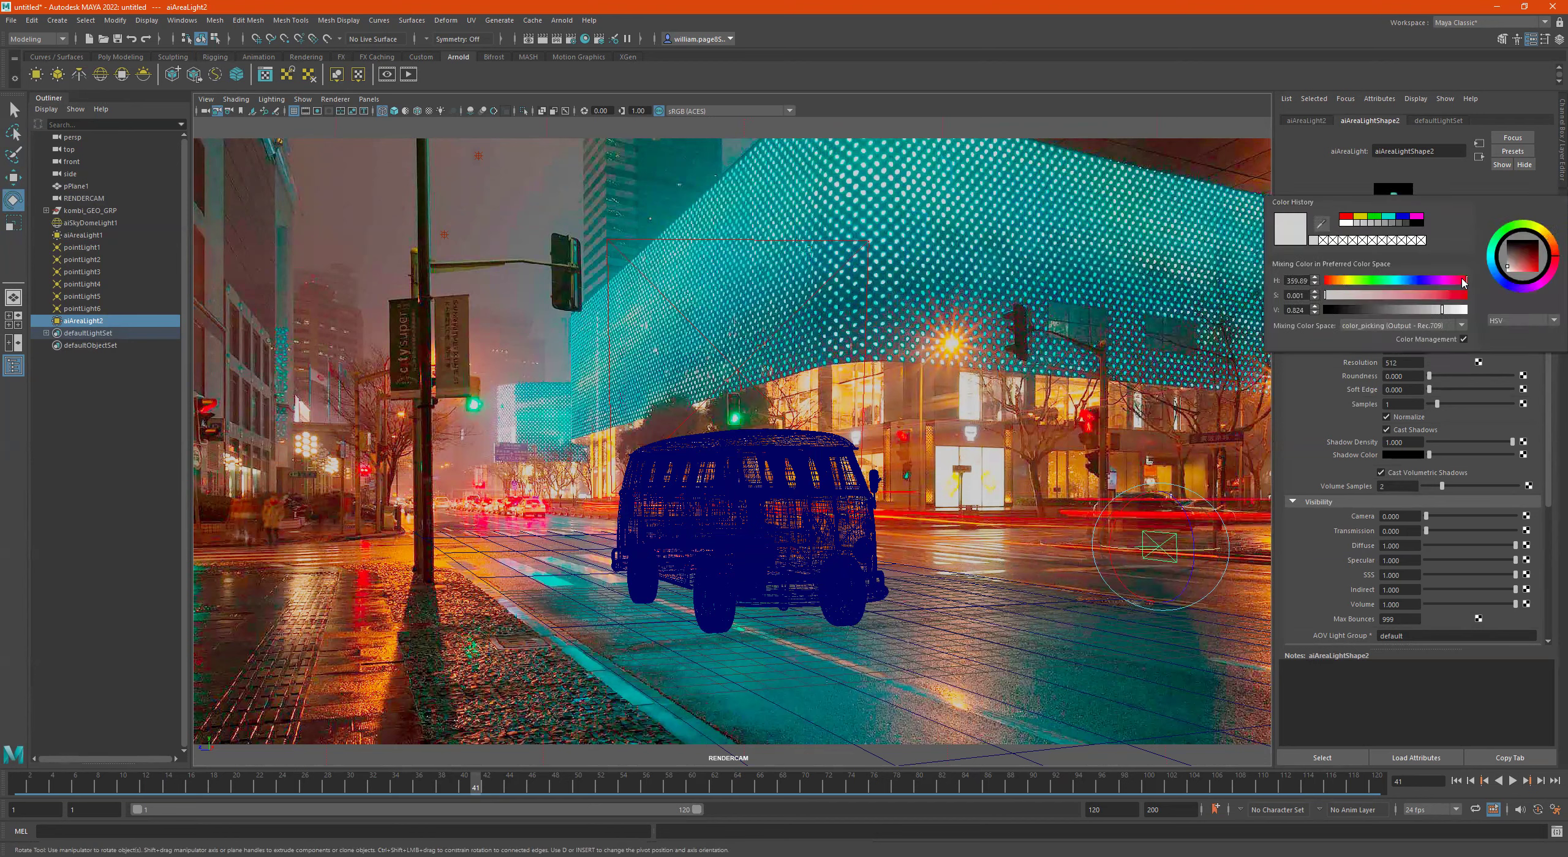
pyautogui.click(1350, 218)
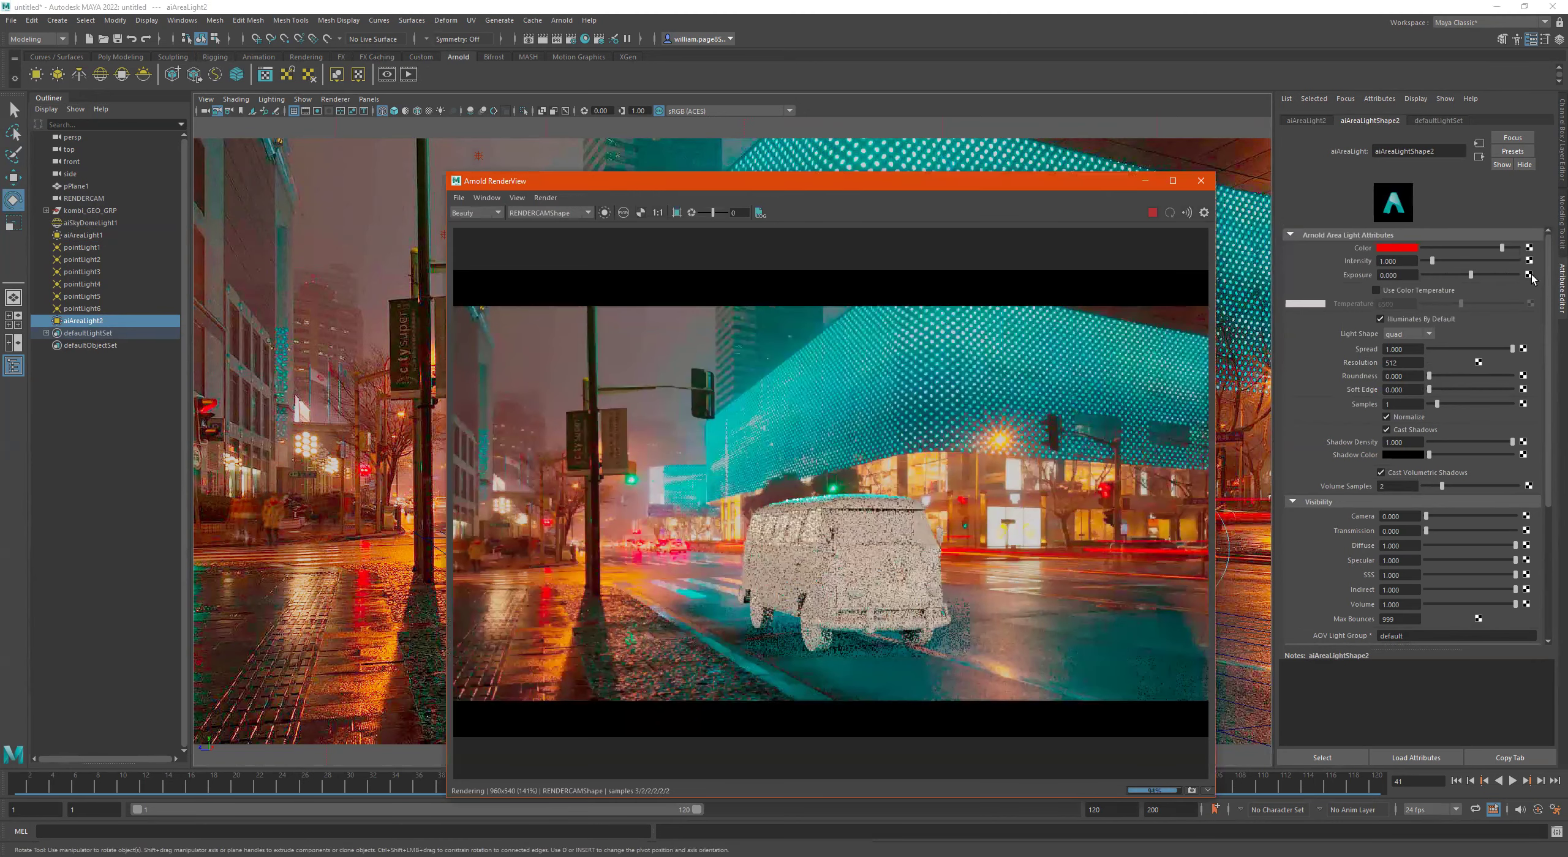
# Step: Try an exposure of 25 on the red area light and settle on about 6.58
pyautogui.moveTo(1470, 275); pyautogui.dragTo(1531, 276)
pyautogui.moveTo(1402, 275); pyautogui.dragTo(1361, 274)
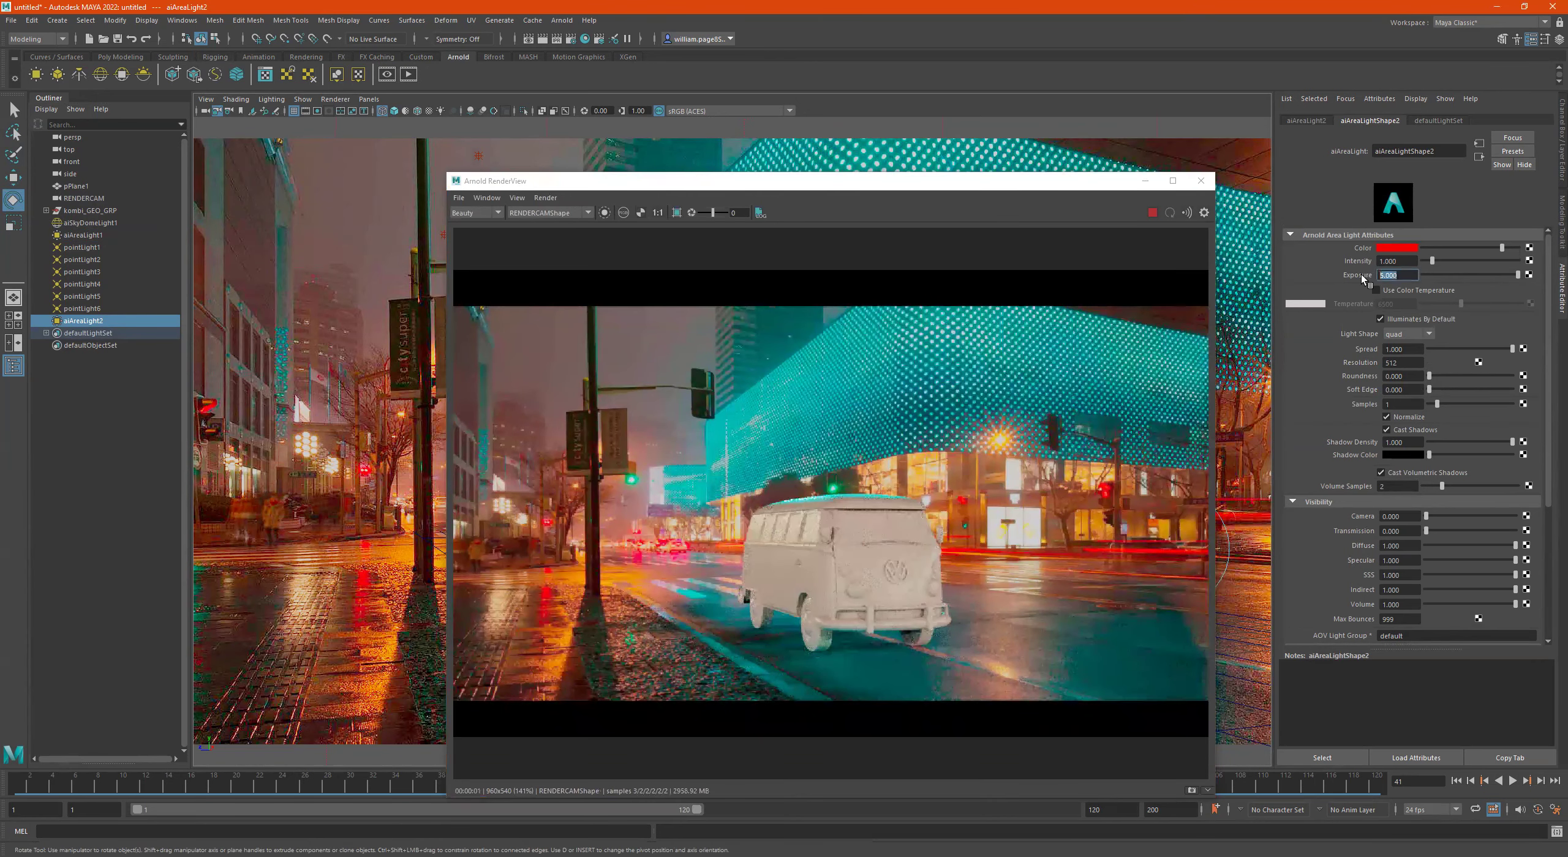
pyautogui.write('25')
pyautogui.press('Return')
pyautogui.moveTo(1466, 275); pyautogui.dragTo(1442, 274)
# Step: Store render snapshots of the van's front with and without the red area light, hiding the light for the second one
pyautogui.scroll(4, 962, 614)
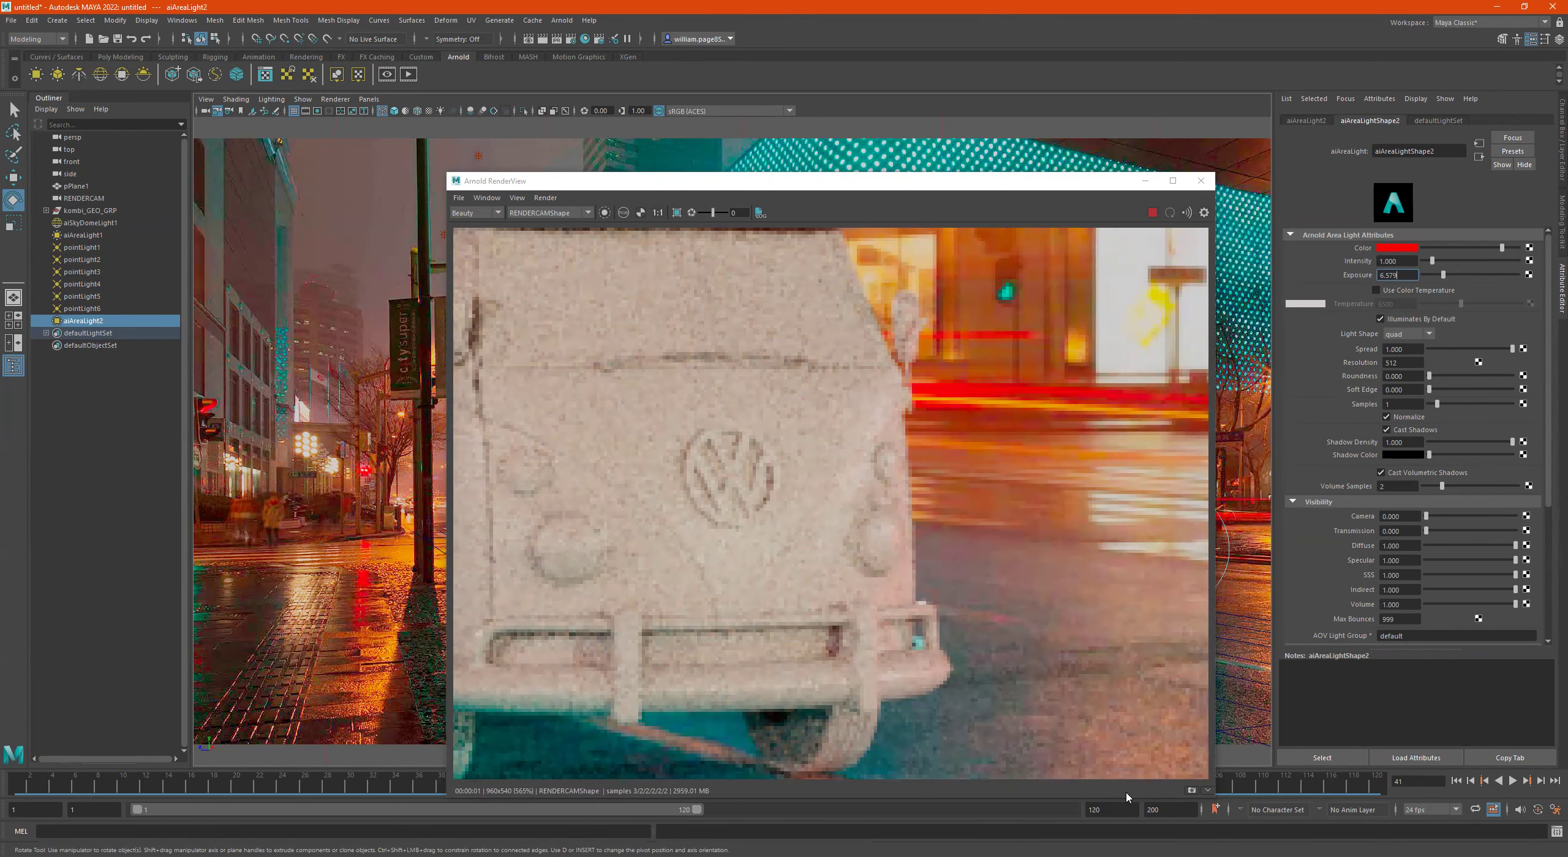
pyautogui.click(1191, 791)
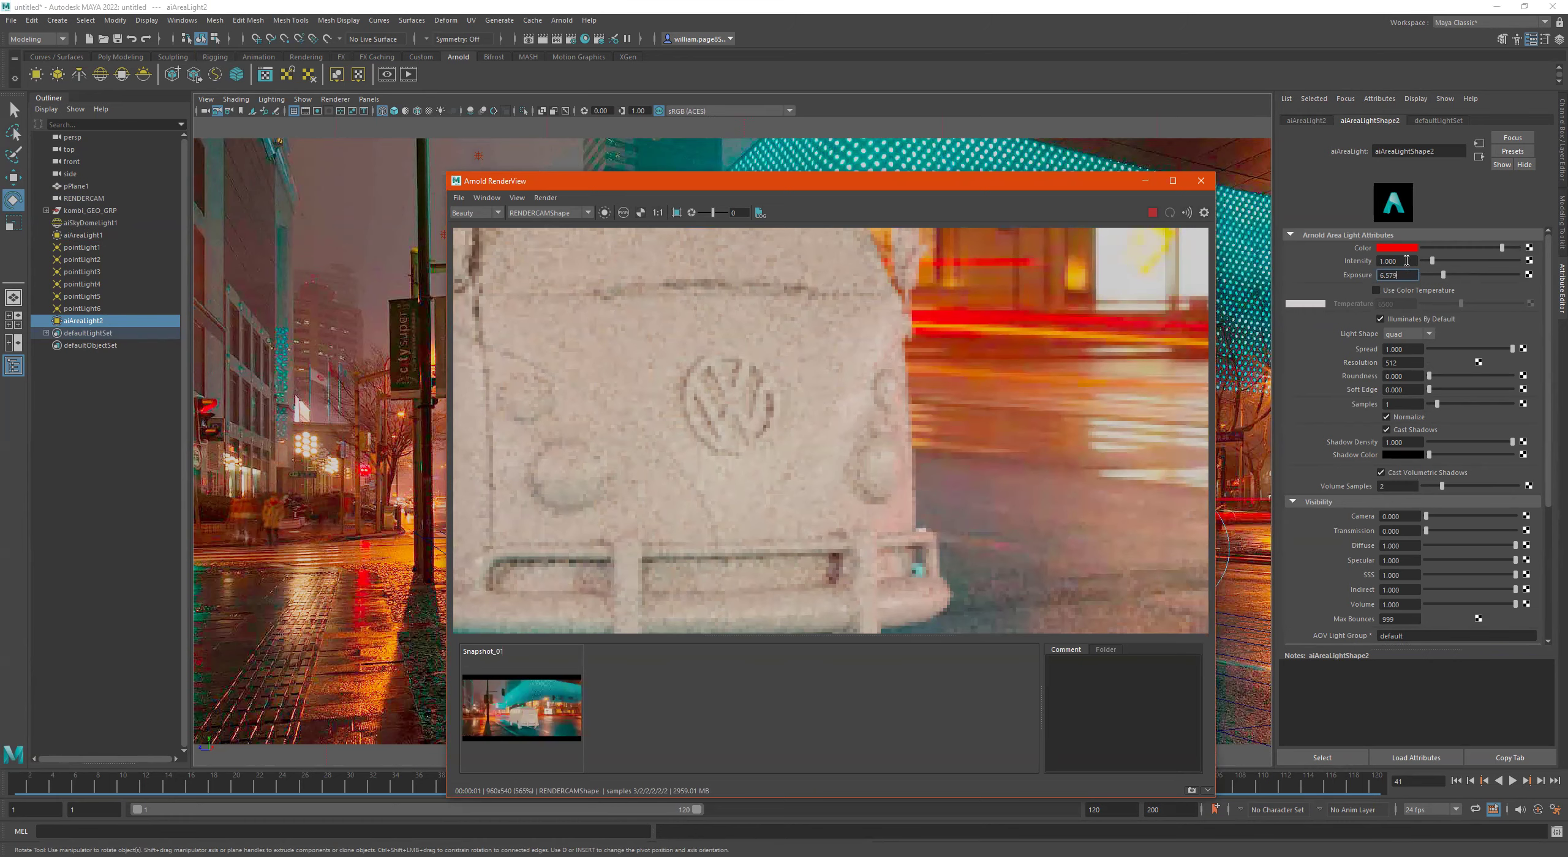
pyautogui.click(106, 325)
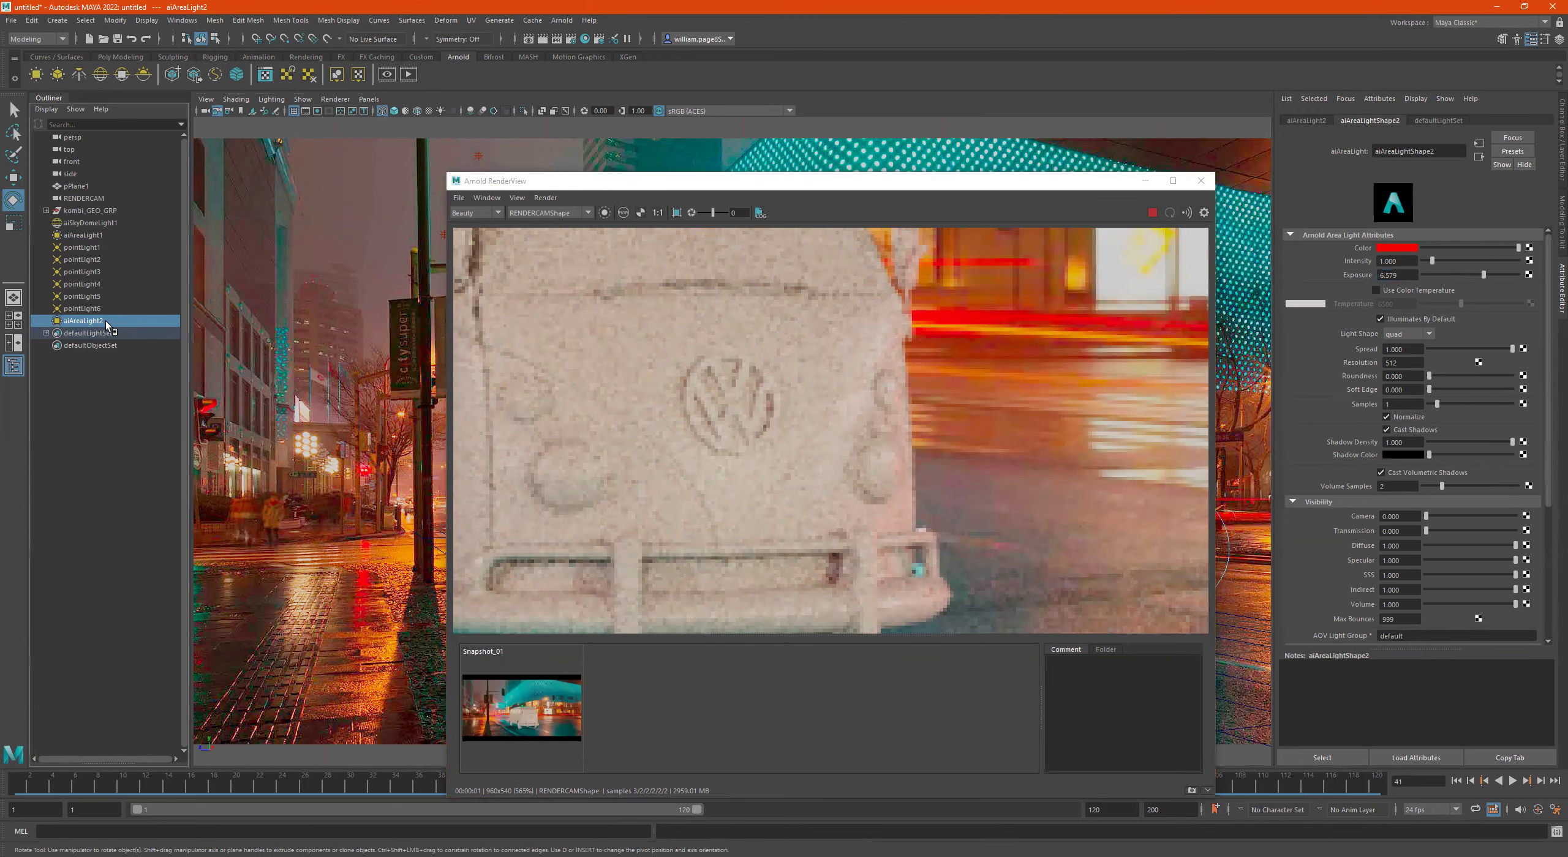
pyautogui.press('h')
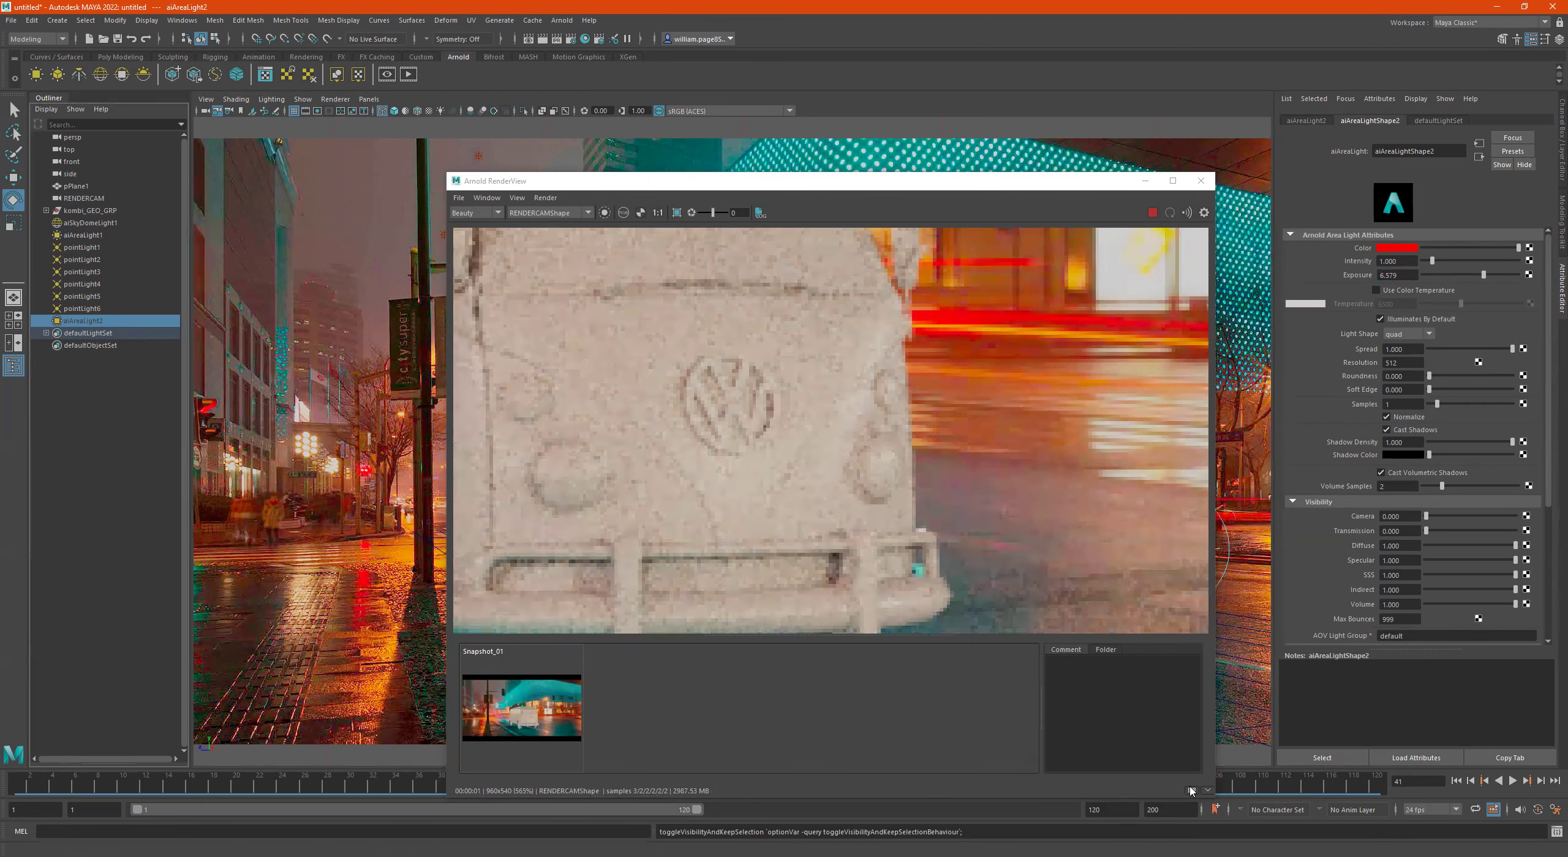
pyautogui.click(777, 733)
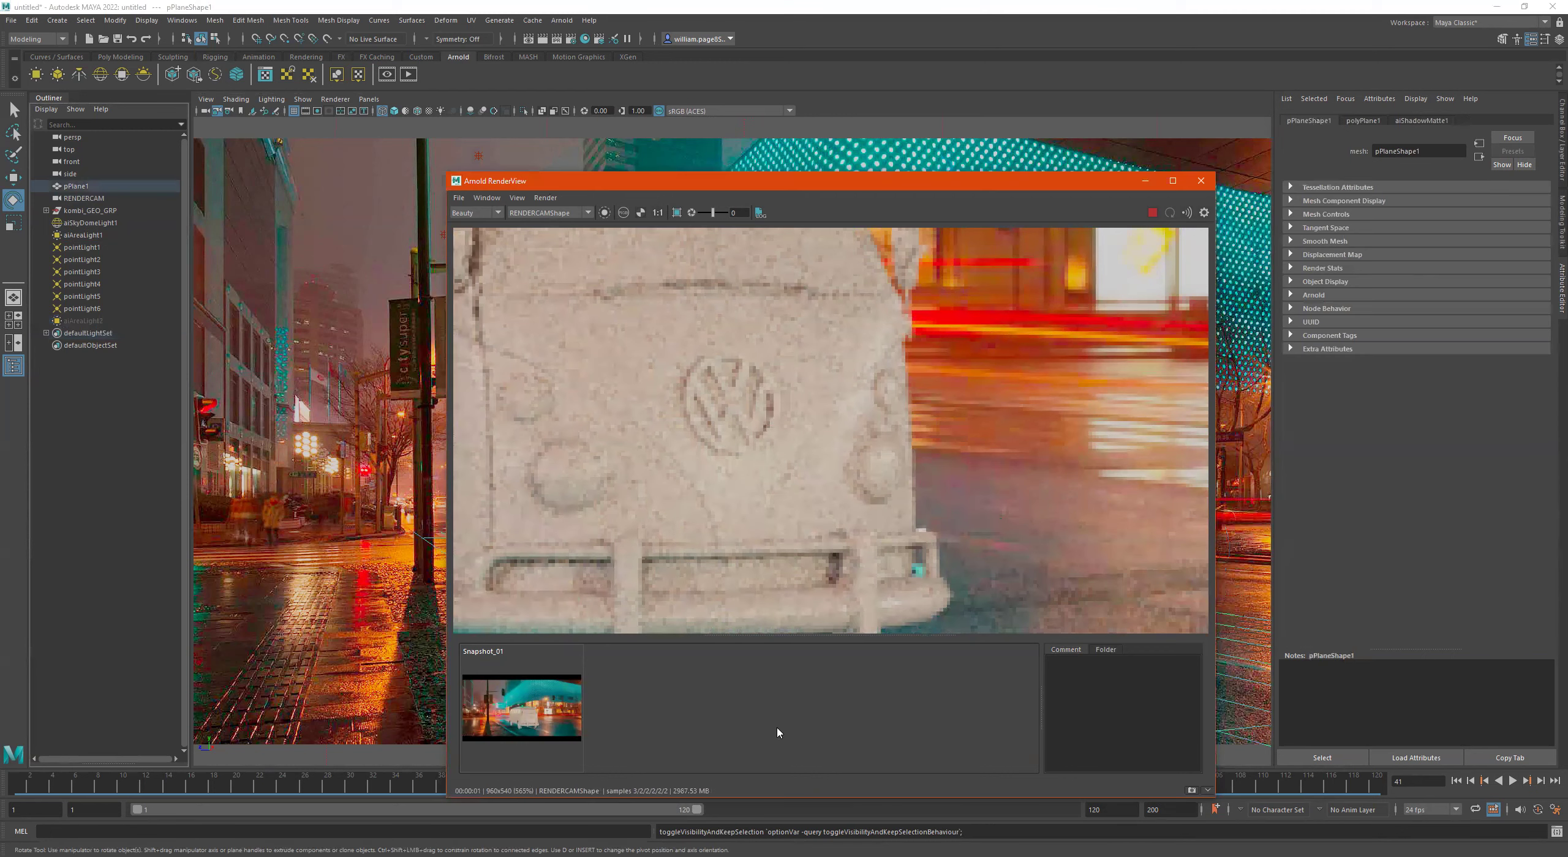
pyautogui.click(1192, 791)
# Step: Compare the two stored snapshots of the van's front by alternating between them
pyautogui.click(649, 724)
pyautogui.click(557, 719)
pyautogui.click(605, 716)
pyautogui.click(557, 719)
pyautogui.scroll(2, 891, 493)
pyautogui.scroll(-2, 902, 507)
pyautogui.click(610, 709)
pyautogui.click(577, 715)
pyautogui.click(607, 712)
pyautogui.click(580, 718)
pyautogui.click(622, 718)
pyautogui.click(578, 723)
pyautogui.click(613, 720)
pyautogui.click(581, 729)
pyautogui.click(603, 731)
pyautogui.click(579, 733)
pyautogui.click(602, 733)
pyautogui.click(580, 735)
pyautogui.click(598, 737)
pyautogui.click(516, 740)
pyautogui.click(630, 737)
pyautogui.click(561, 735)
pyautogui.click(597, 733)
pyautogui.click(559, 735)
pyautogui.click(631, 729)
pyautogui.click(564, 729)
pyautogui.click(618, 722)
pyautogui.click(560, 726)
pyautogui.click(611, 722)
pyautogui.click(579, 729)
pyautogui.click(612, 727)
pyautogui.click(579, 728)
pyautogui.click(625, 725)
pyautogui.click(563, 721)
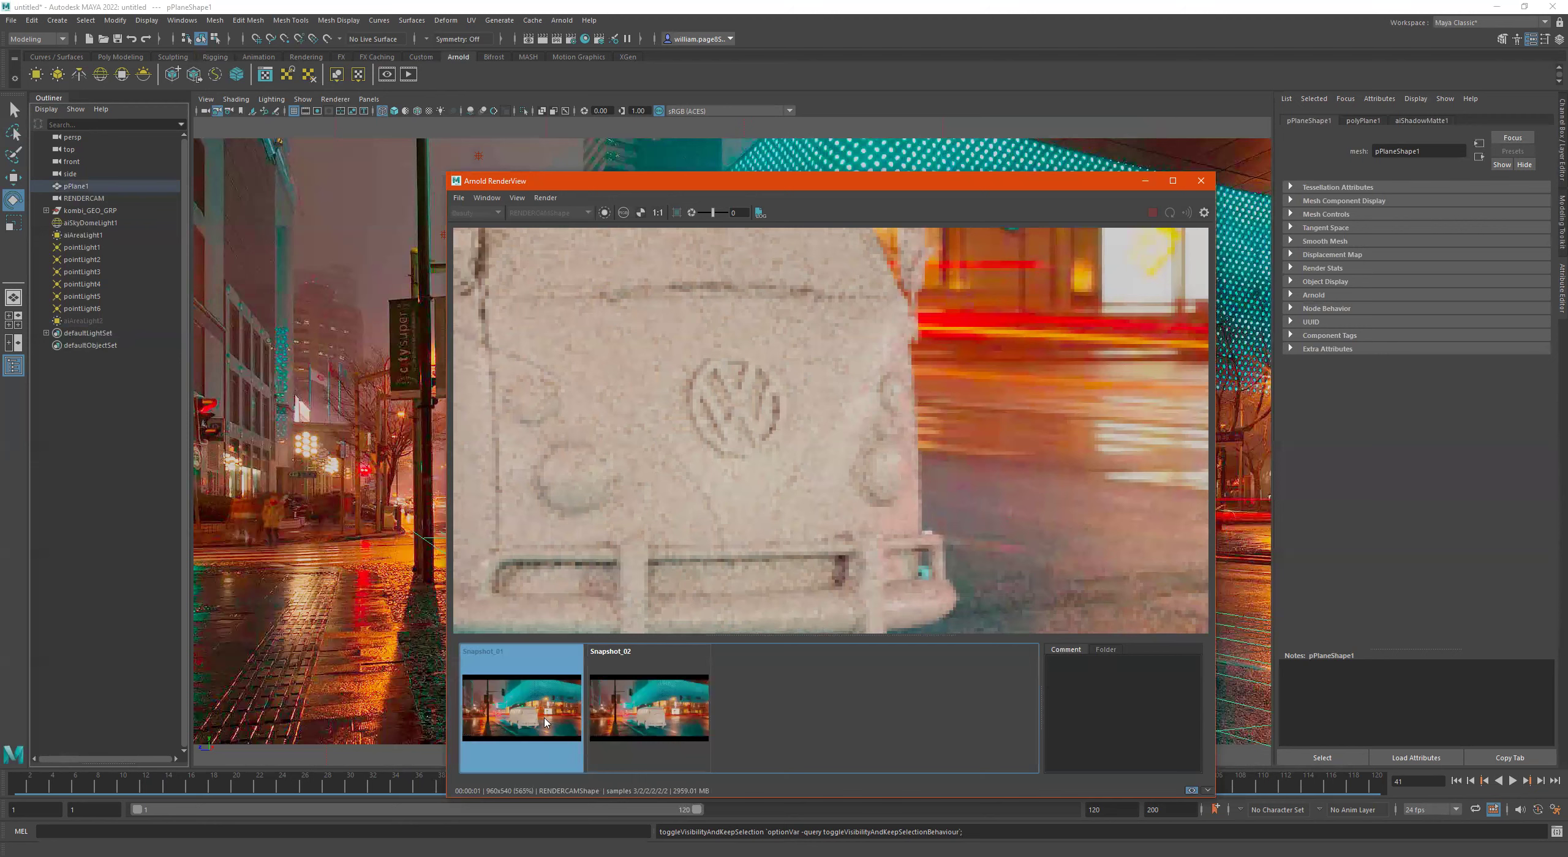
# Step: Keep alternating between the two stored snapshots to judge the red light's effect, ending on a view of the whole van
pyautogui.click(632, 718)
pyautogui.click(528, 714)
pyautogui.click(632, 716)
pyautogui.click(576, 716)
pyautogui.click(625, 715)
pyautogui.click(555, 714)
pyautogui.click(625, 710)
pyautogui.click(566, 711)
pyautogui.scroll(-4, 824, 549)
pyautogui.scroll(2, 824, 549)
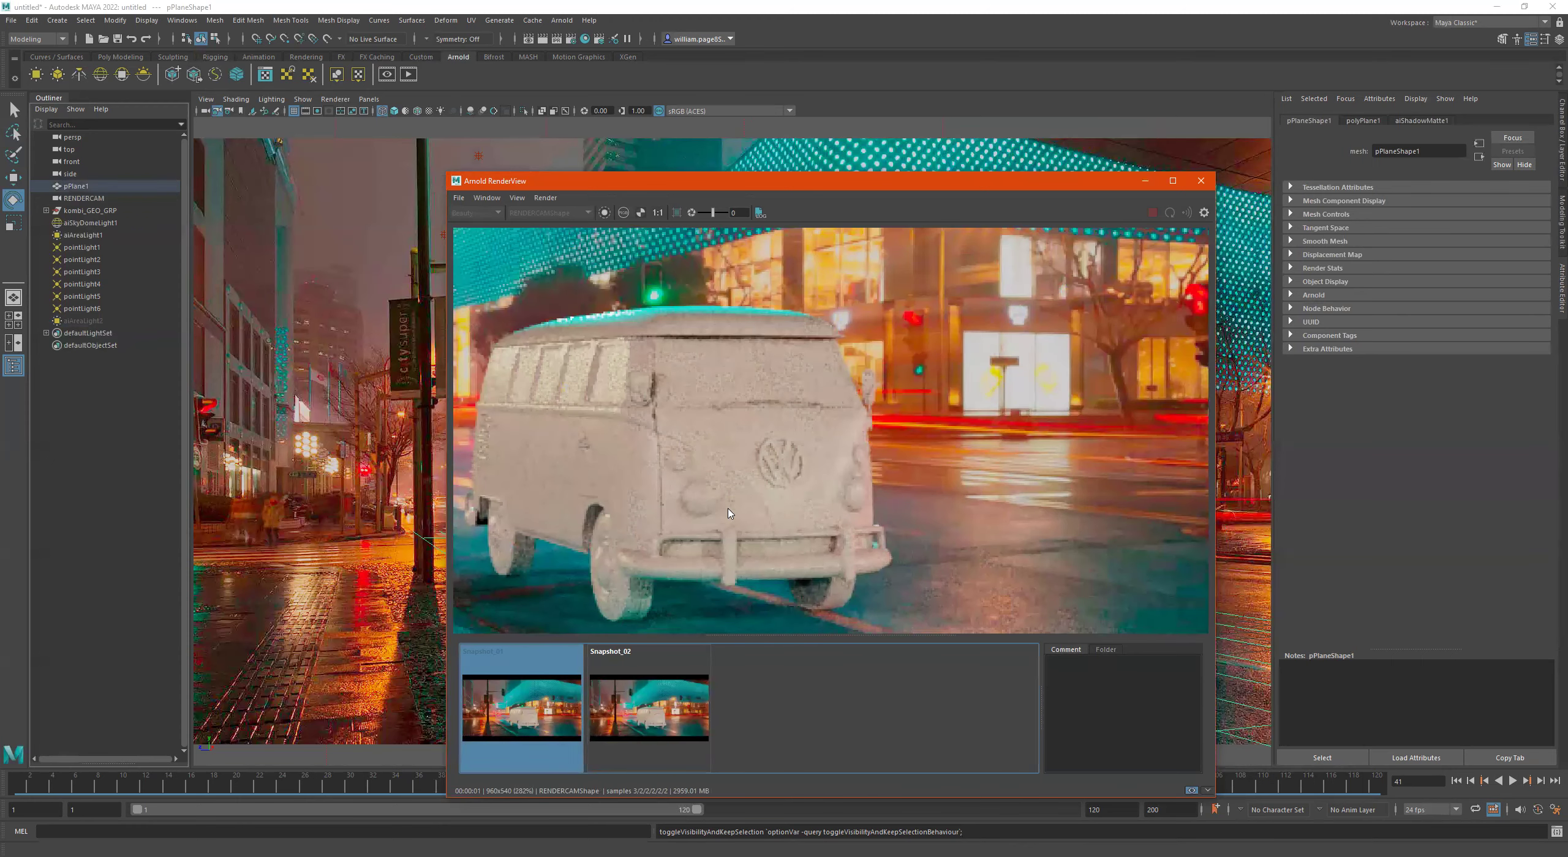
# Step: Return to the live render, unhide the red area light and set its exposure to 9
pyautogui.click(1191, 791)
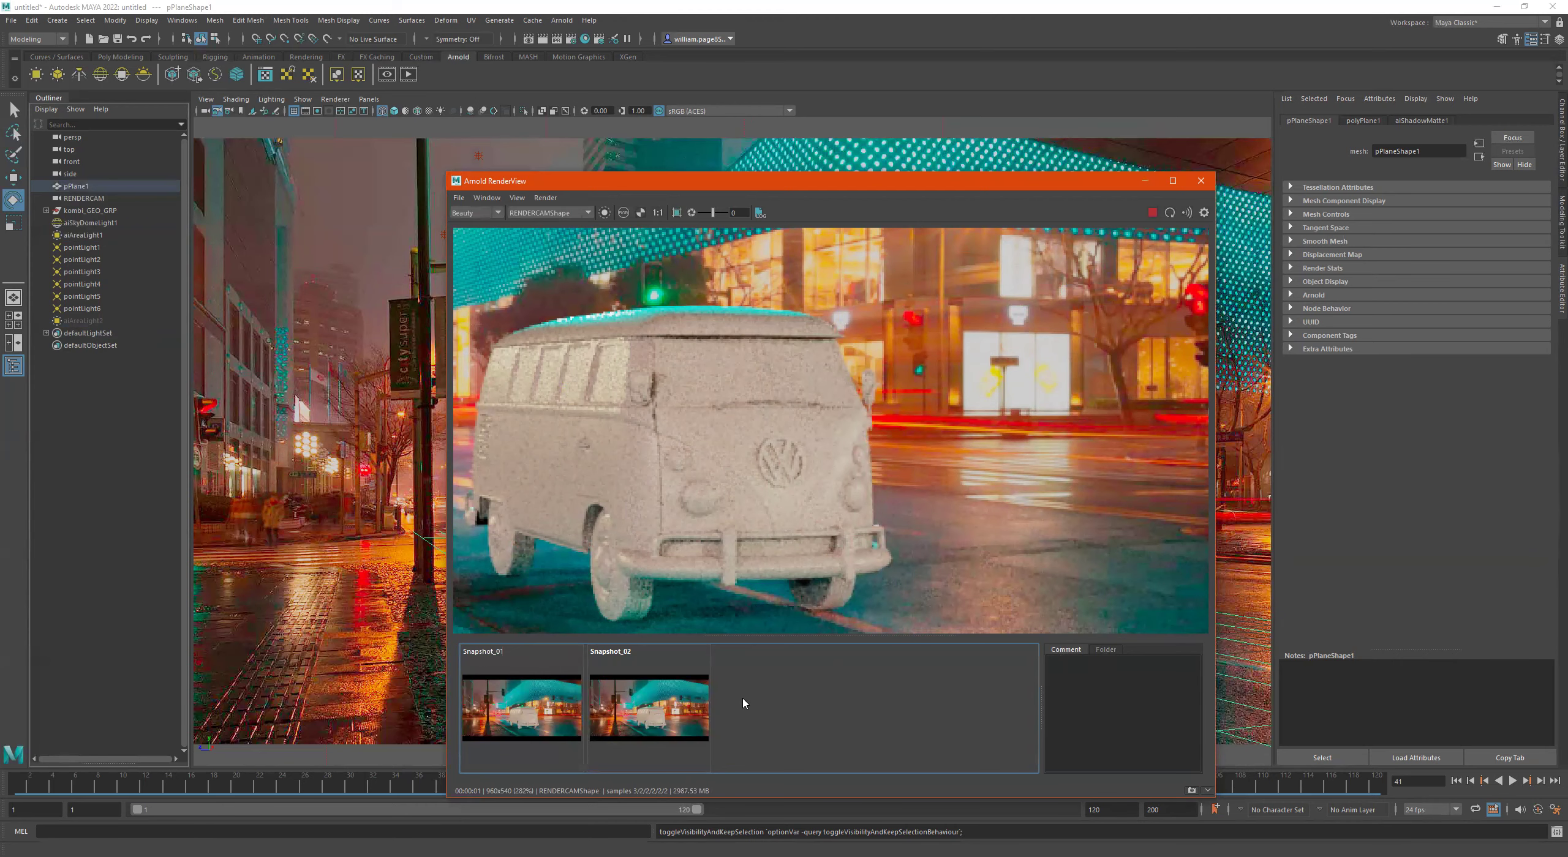
pyautogui.moveTo(1057, 188); pyautogui.dragTo(914, 181)
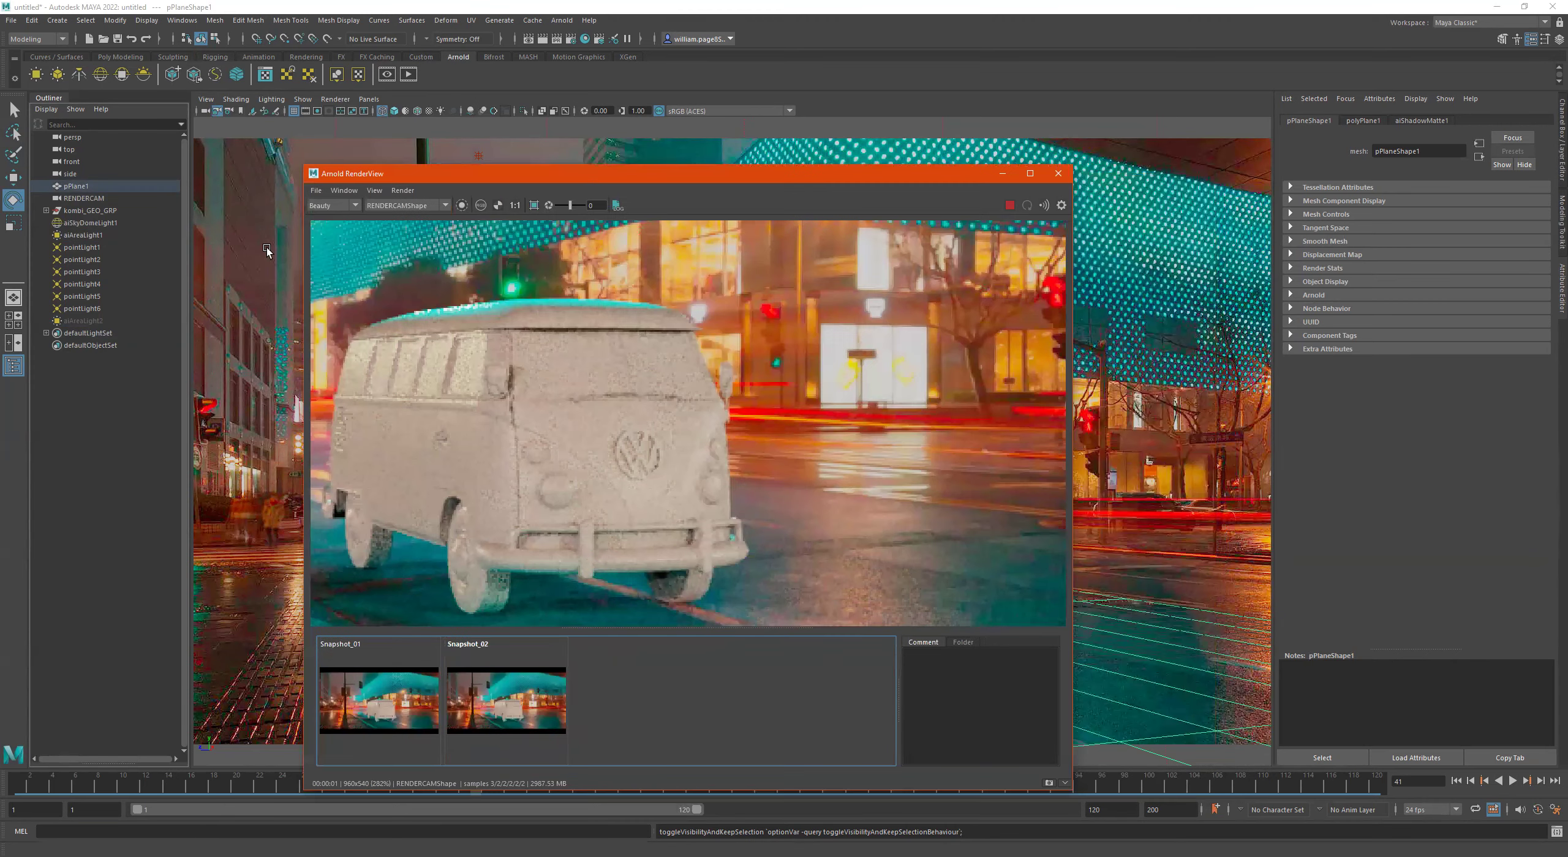
pyautogui.click(115, 319)
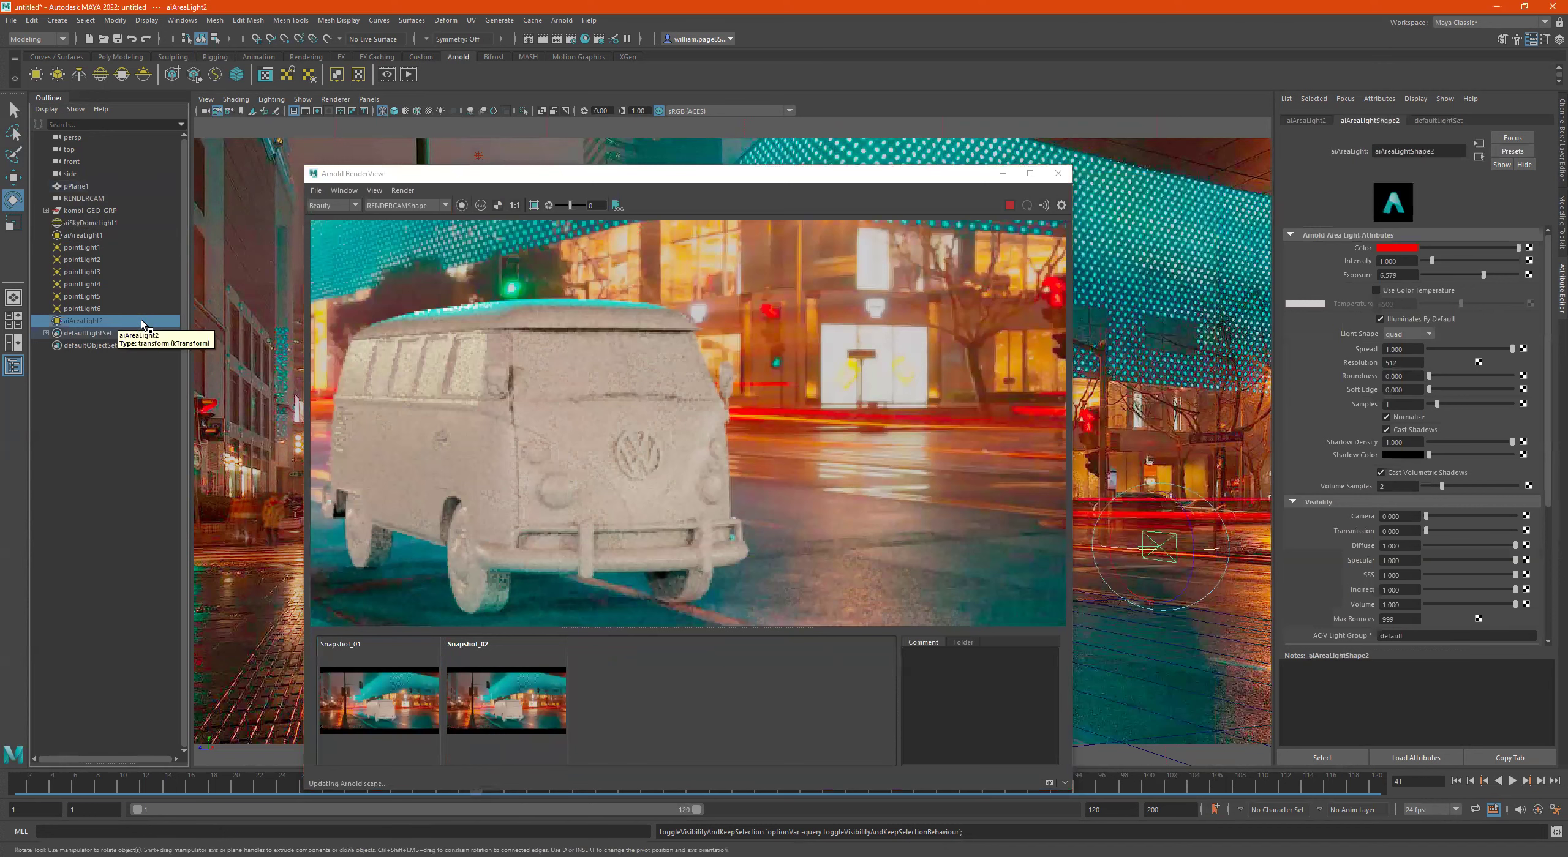
pyautogui.press('h')
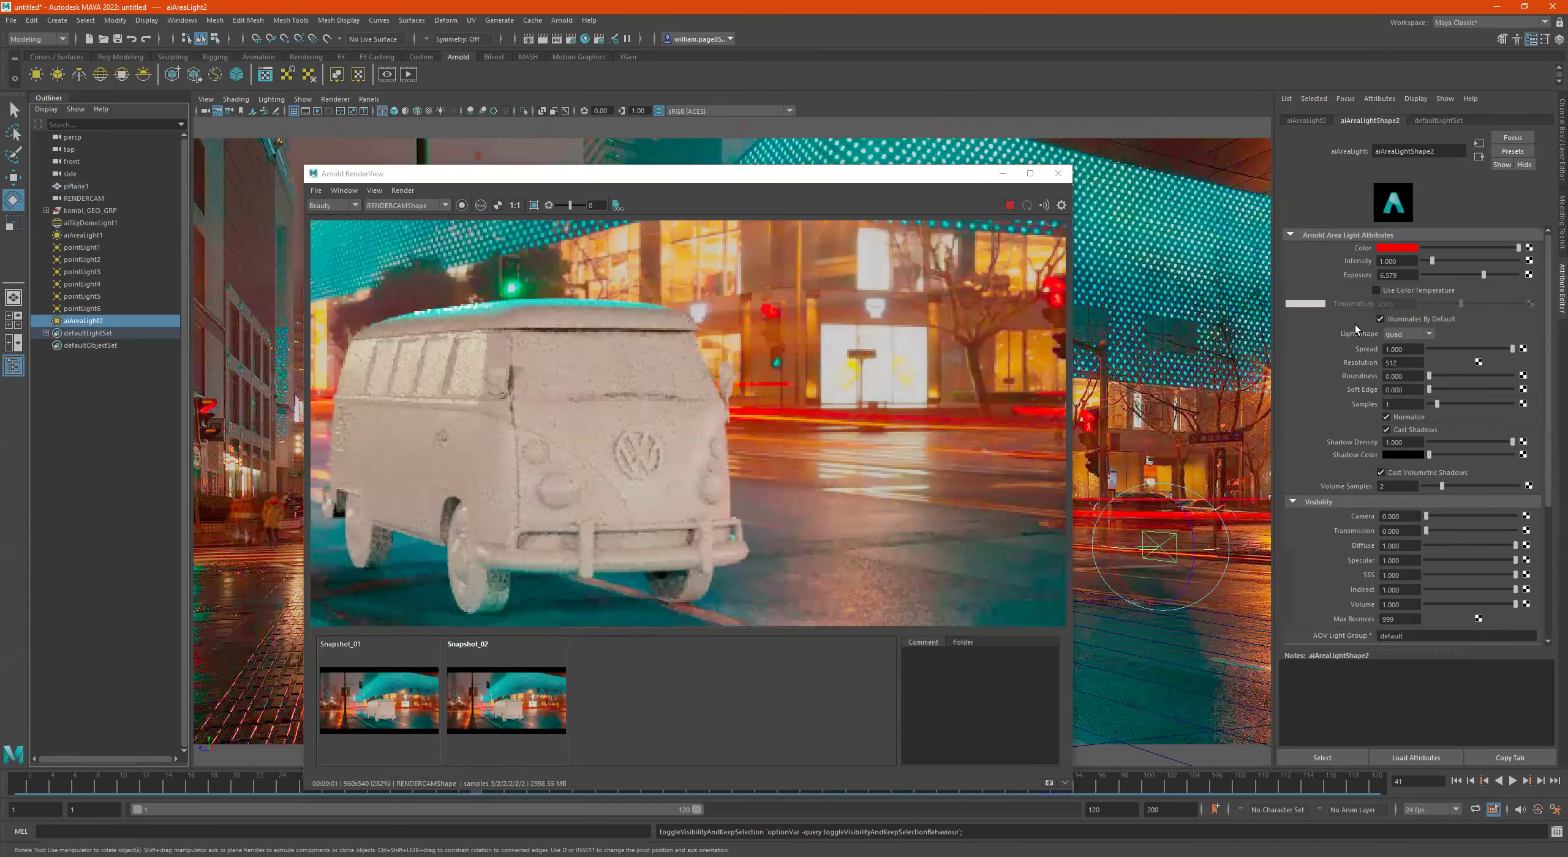
pyautogui.moveTo(1412, 276); pyautogui.dragTo(1320, 285)
pyautogui.write('9')
pyautogui.press('Return')
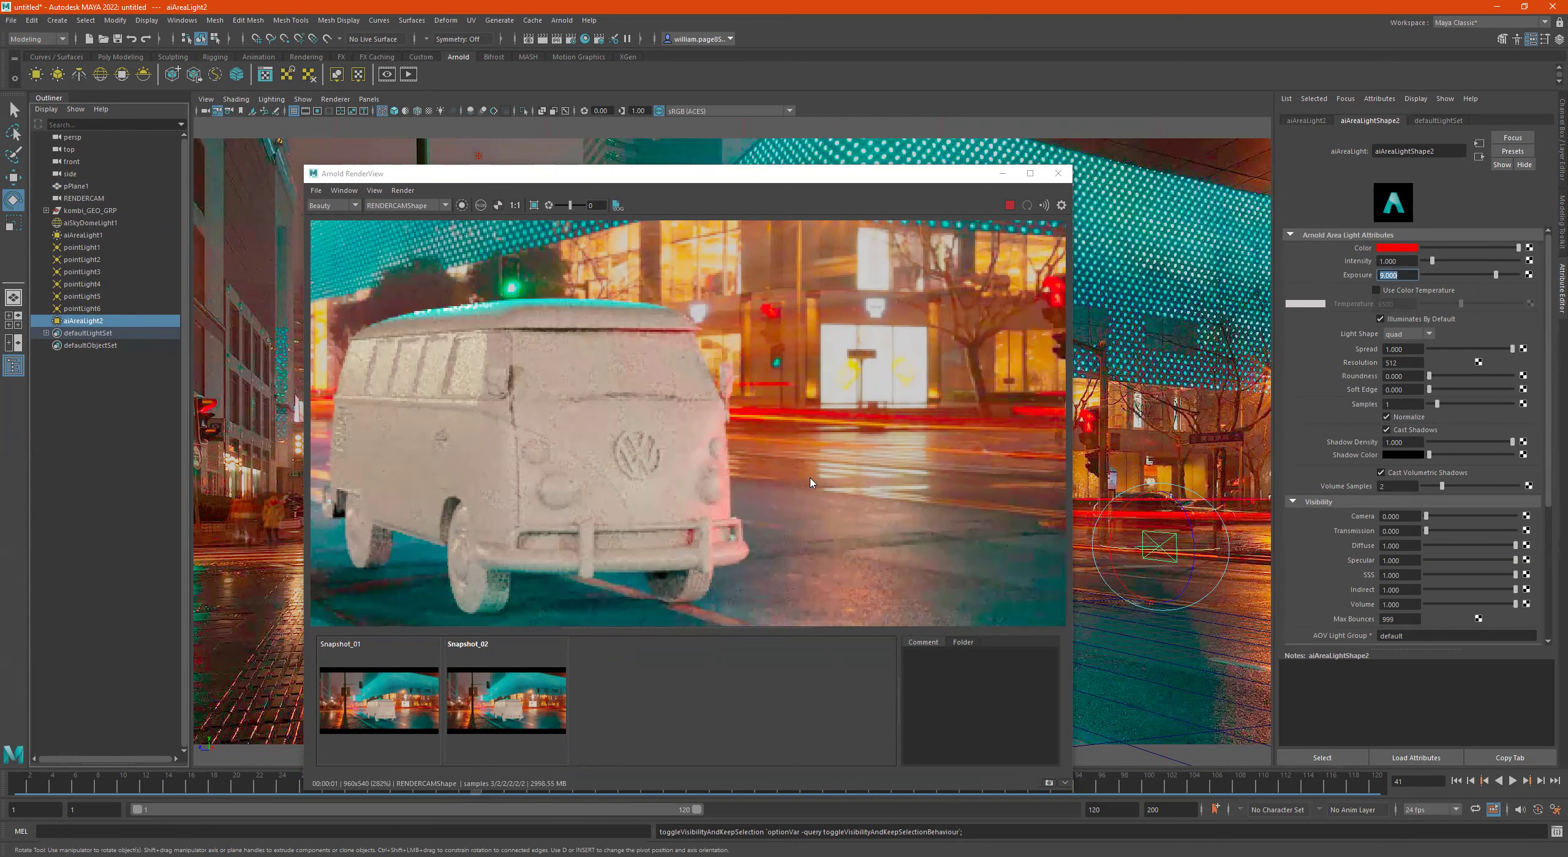
# Step: Store a snapshot of the van with the brighter red light and view it beside the two earlier ones
pyautogui.click(1049, 783)
pyautogui.click(394, 703)
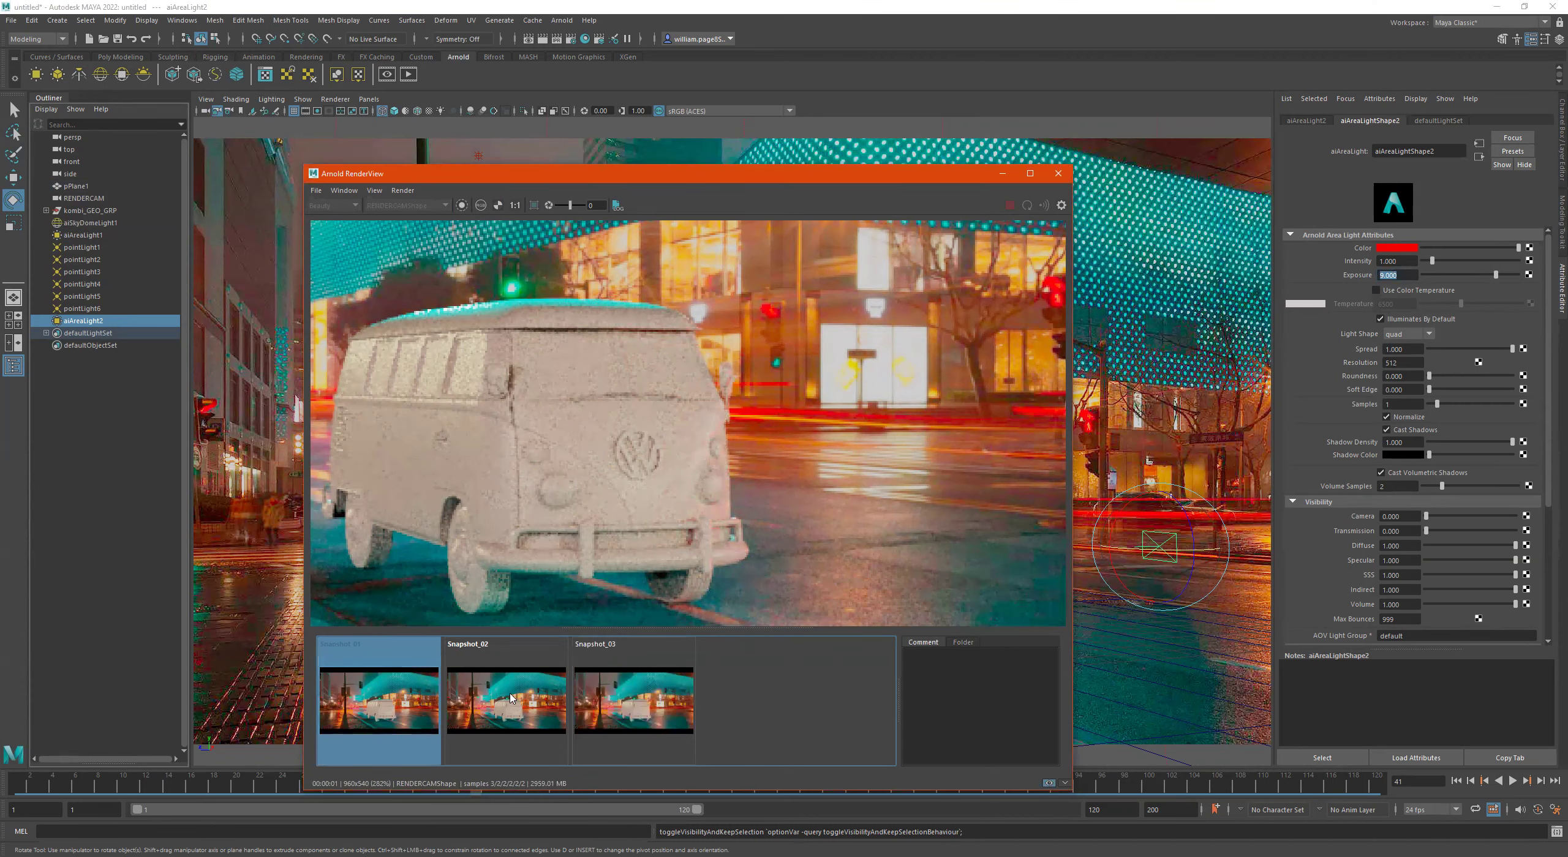
pyautogui.scroll(2, 650, 560)
pyautogui.scroll(-1, 683, 560)
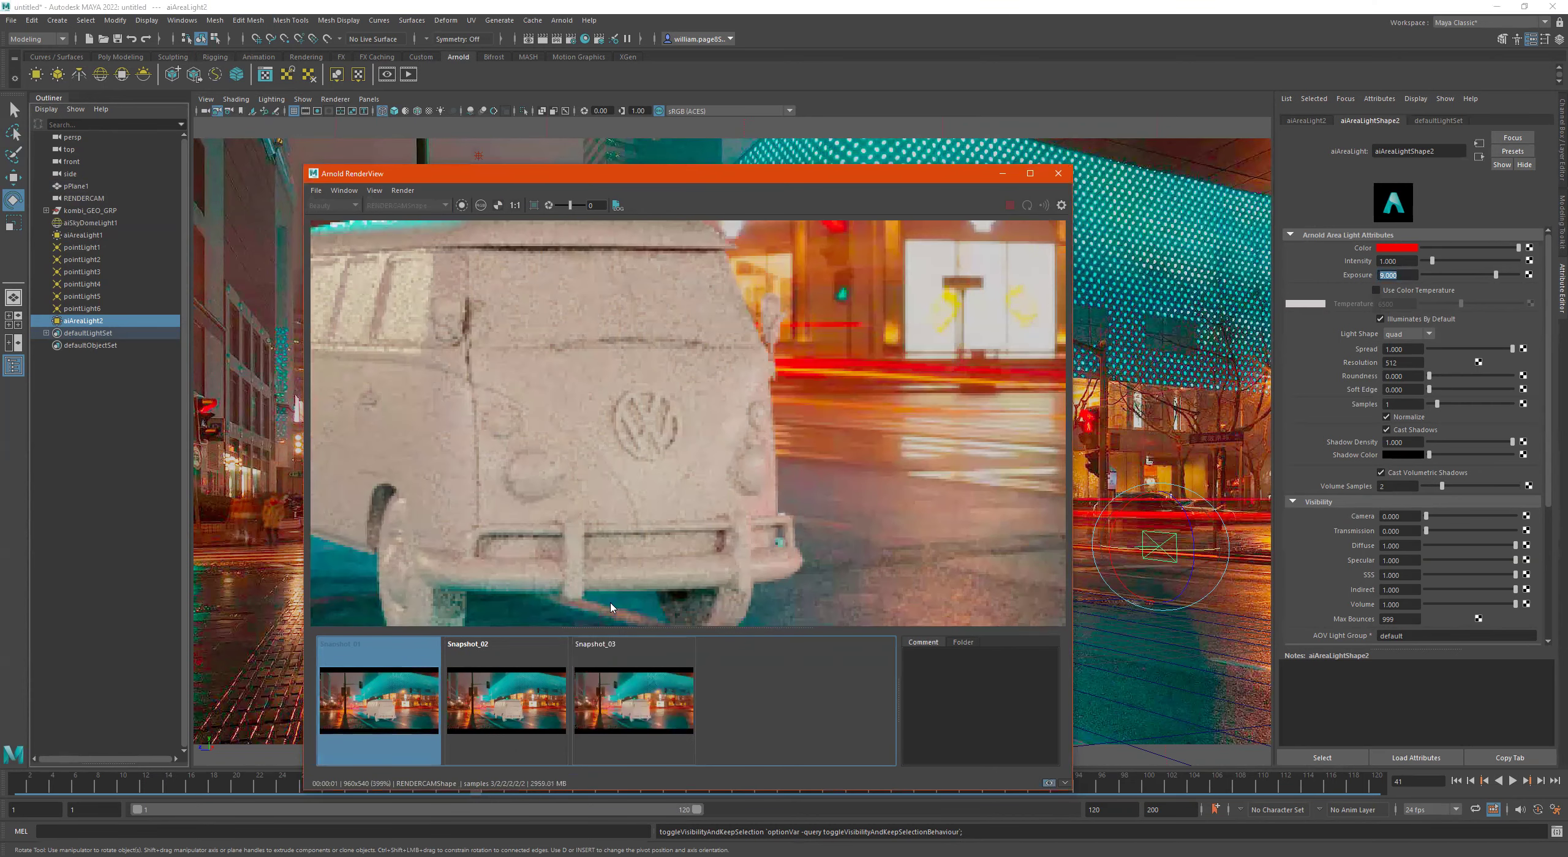
pyautogui.click(497, 702)
pyautogui.click(631, 704)
pyautogui.click(384, 717)
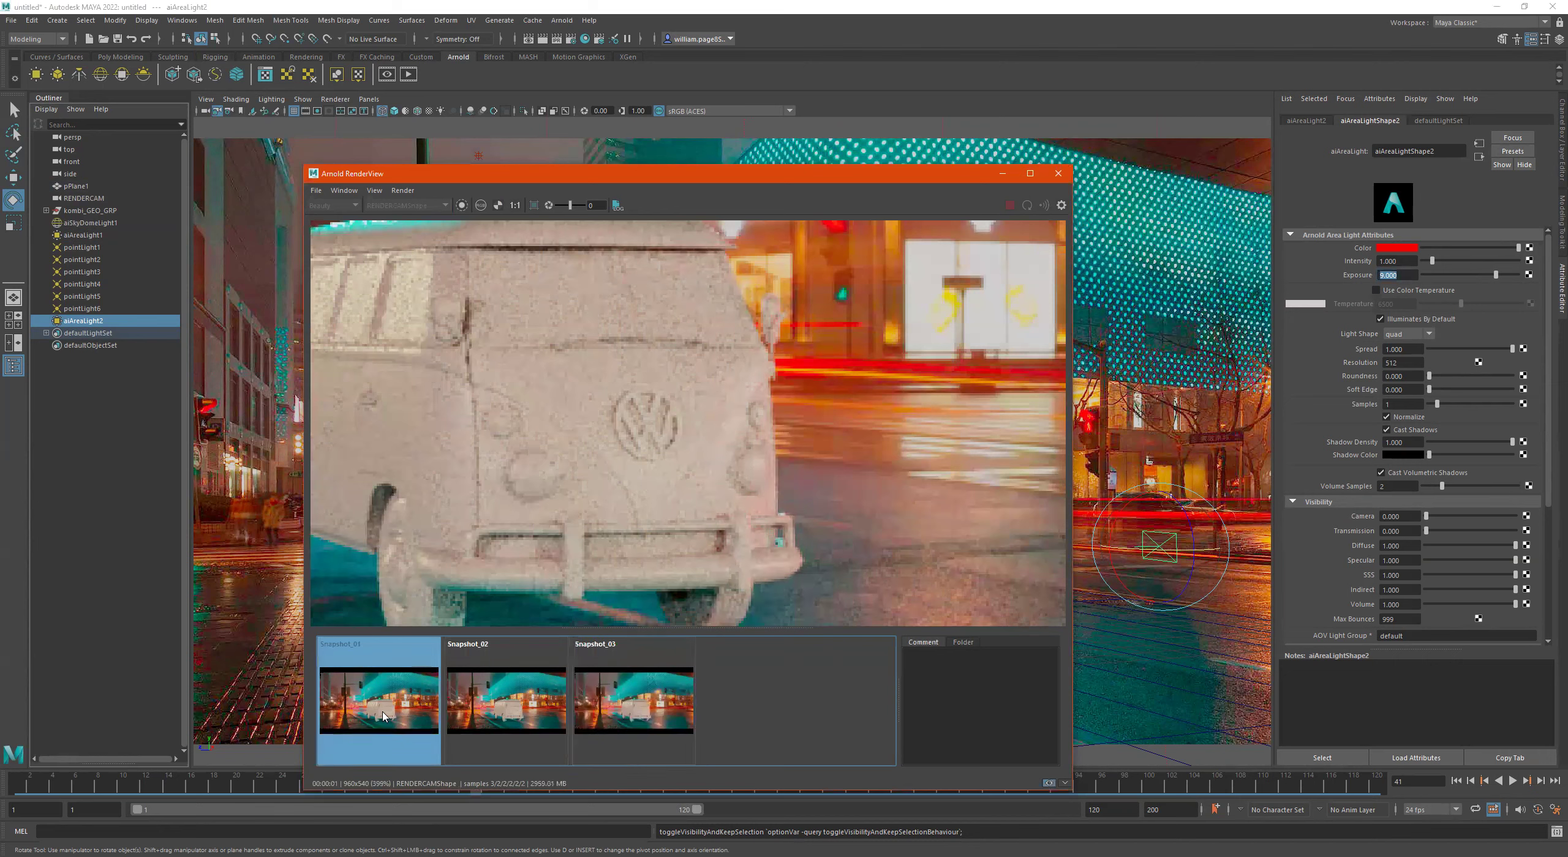
# Step: Compare the first and third snapshots repeatedly to examine the stronger red light on the van's front corner
pyautogui.click(559, 710)
pyautogui.click(380, 705)
pyautogui.click(622, 712)
pyautogui.click(380, 705)
pyautogui.click(631, 705)
pyautogui.click(381, 717)
pyautogui.click(641, 707)
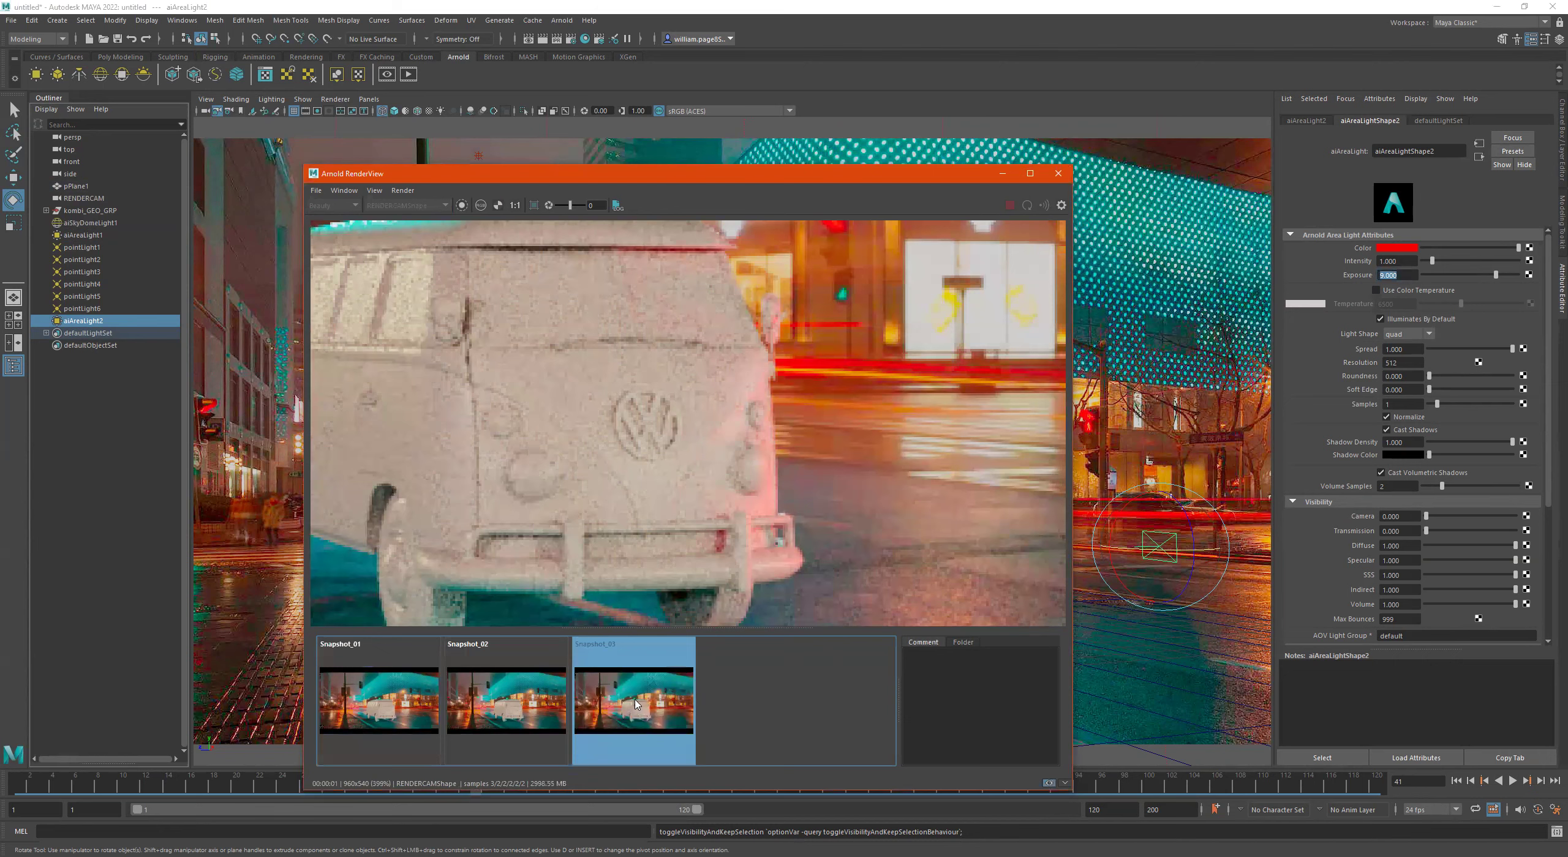
pyautogui.click(404, 705)
pyautogui.click(630, 698)
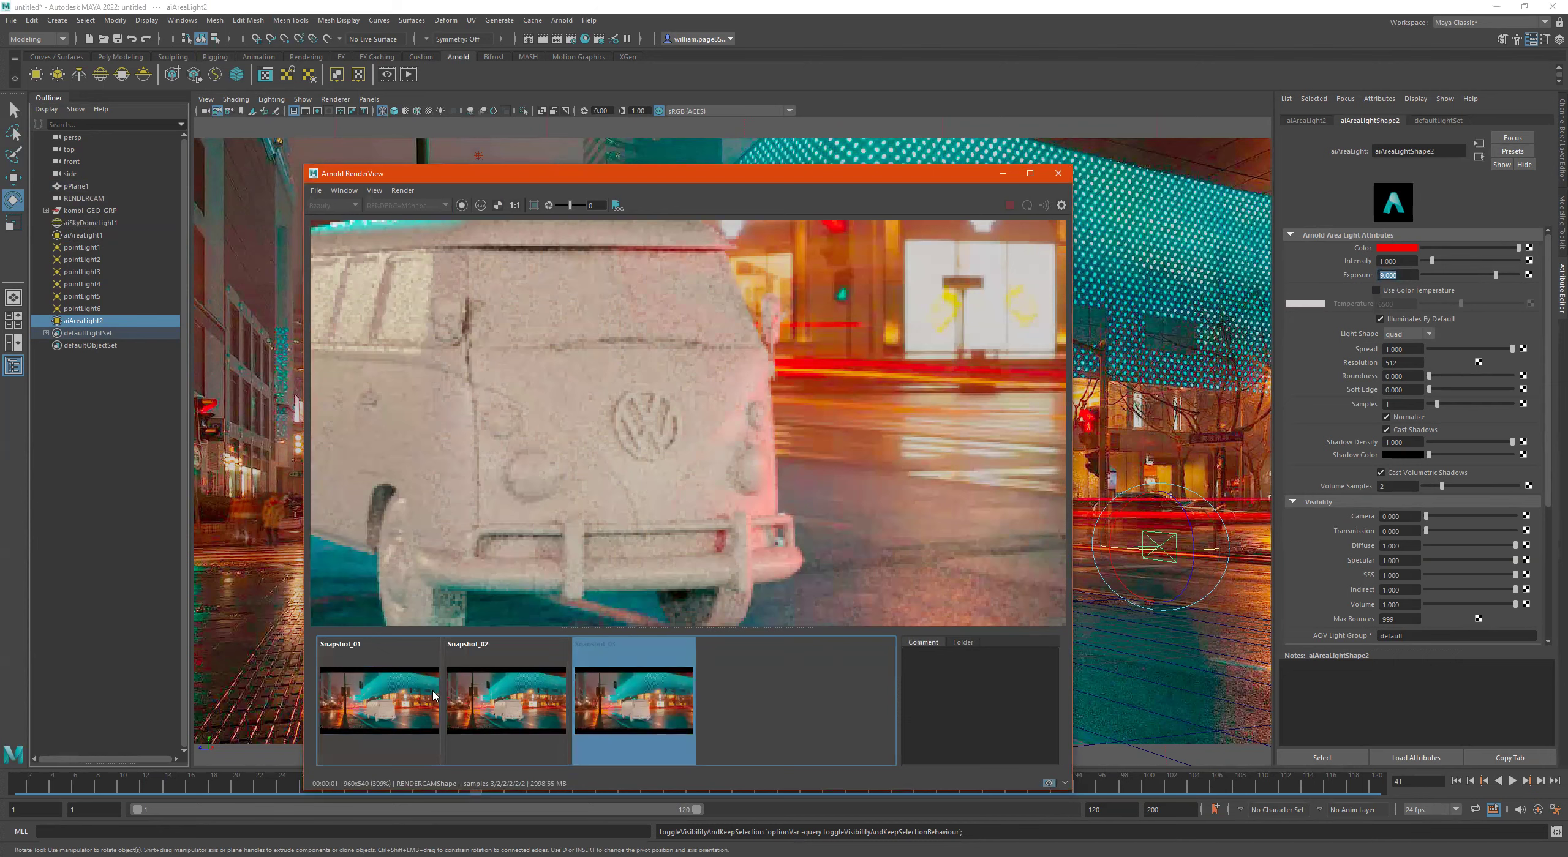
pyautogui.click(398, 701)
pyautogui.click(662, 690)
pyautogui.click(399, 701)
pyautogui.click(630, 699)
pyautogui.click(376, 702)
pyautogui.click(631, 699)
pyautogui.click(379, 701)
pyautogui.click(635, 693)
# Step: Duplicate the red area light, move the copy to the kerb in front of the van and rotate it towards the van
pyautogui.click(1058, 175)
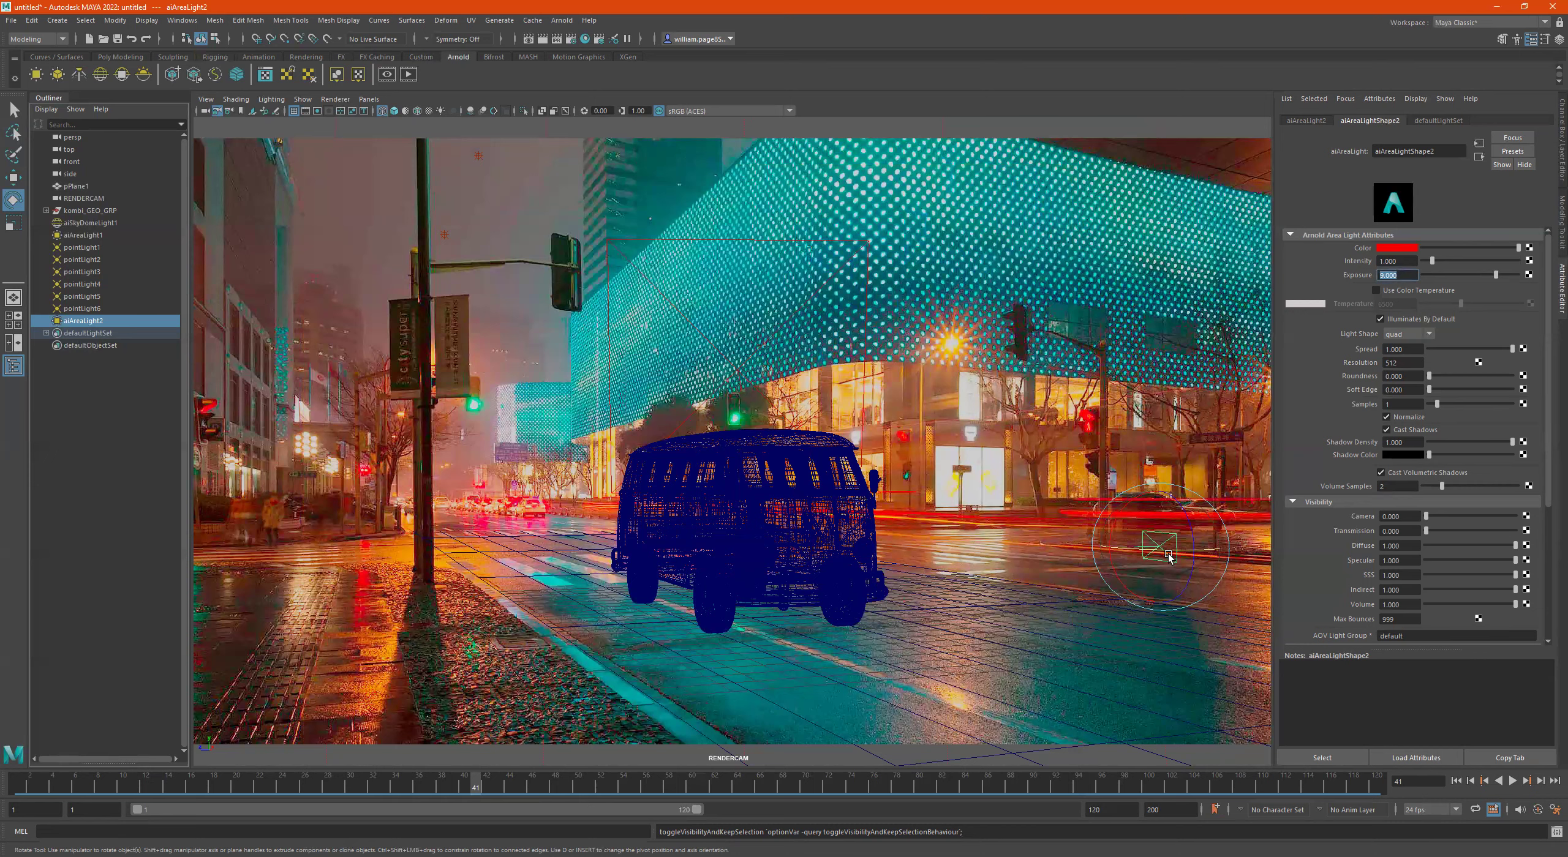
pyautogui.click(1163, 435)
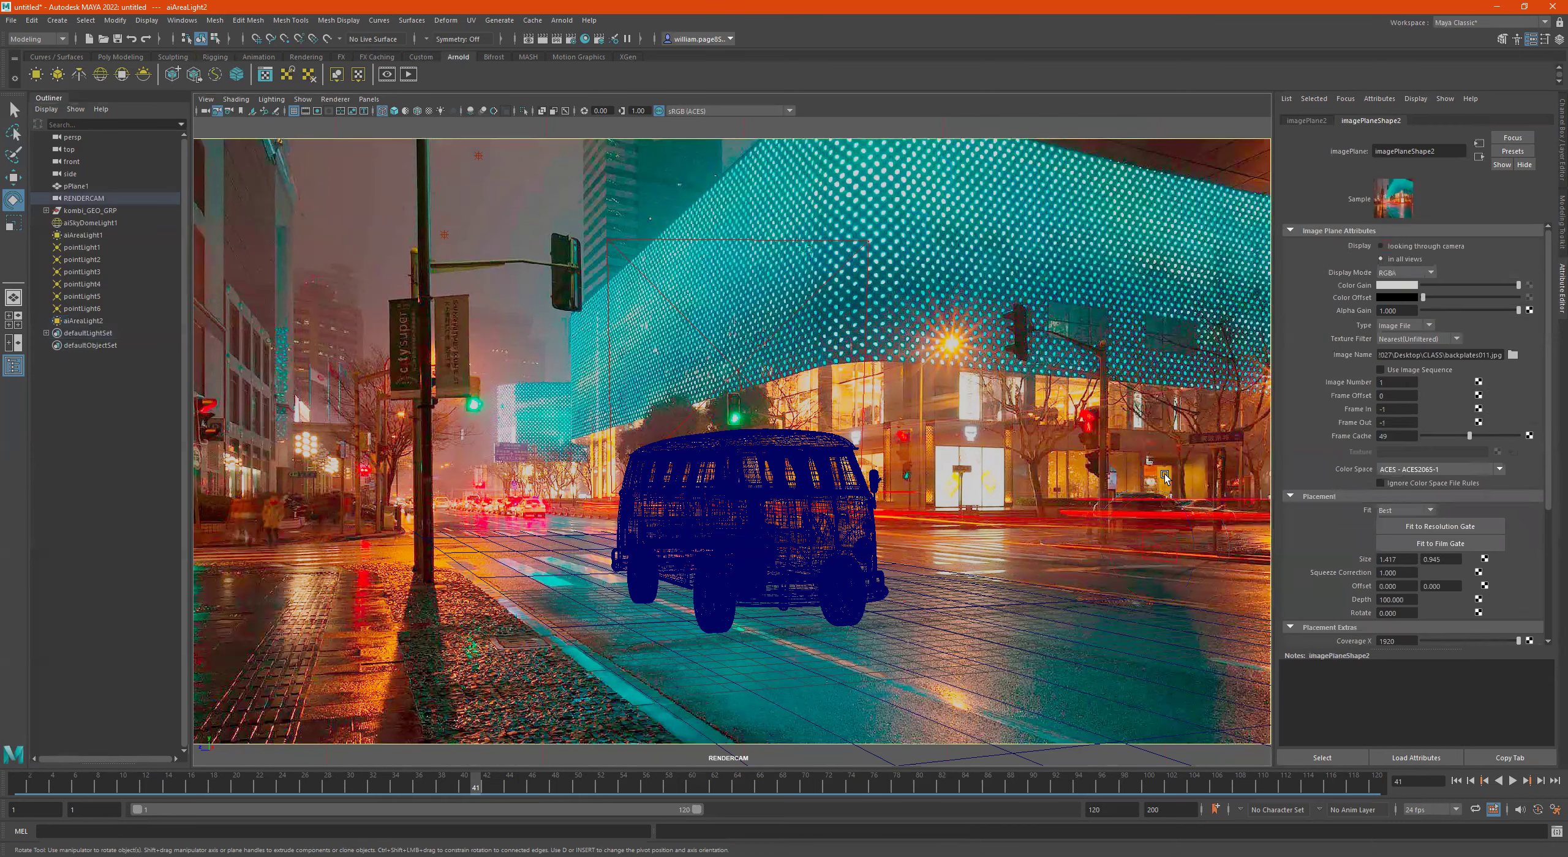
pyautogui.click(1170, 537)
pyautogui.press('w')
pyautogui.moveTo(1136, 550); pyautogui.dragTo(572, 563)
pyautogui.press('e')
pyautogui.moveTo(679, 526); pyautogui.dragTo(536, 568)
pyautogui.press('w')
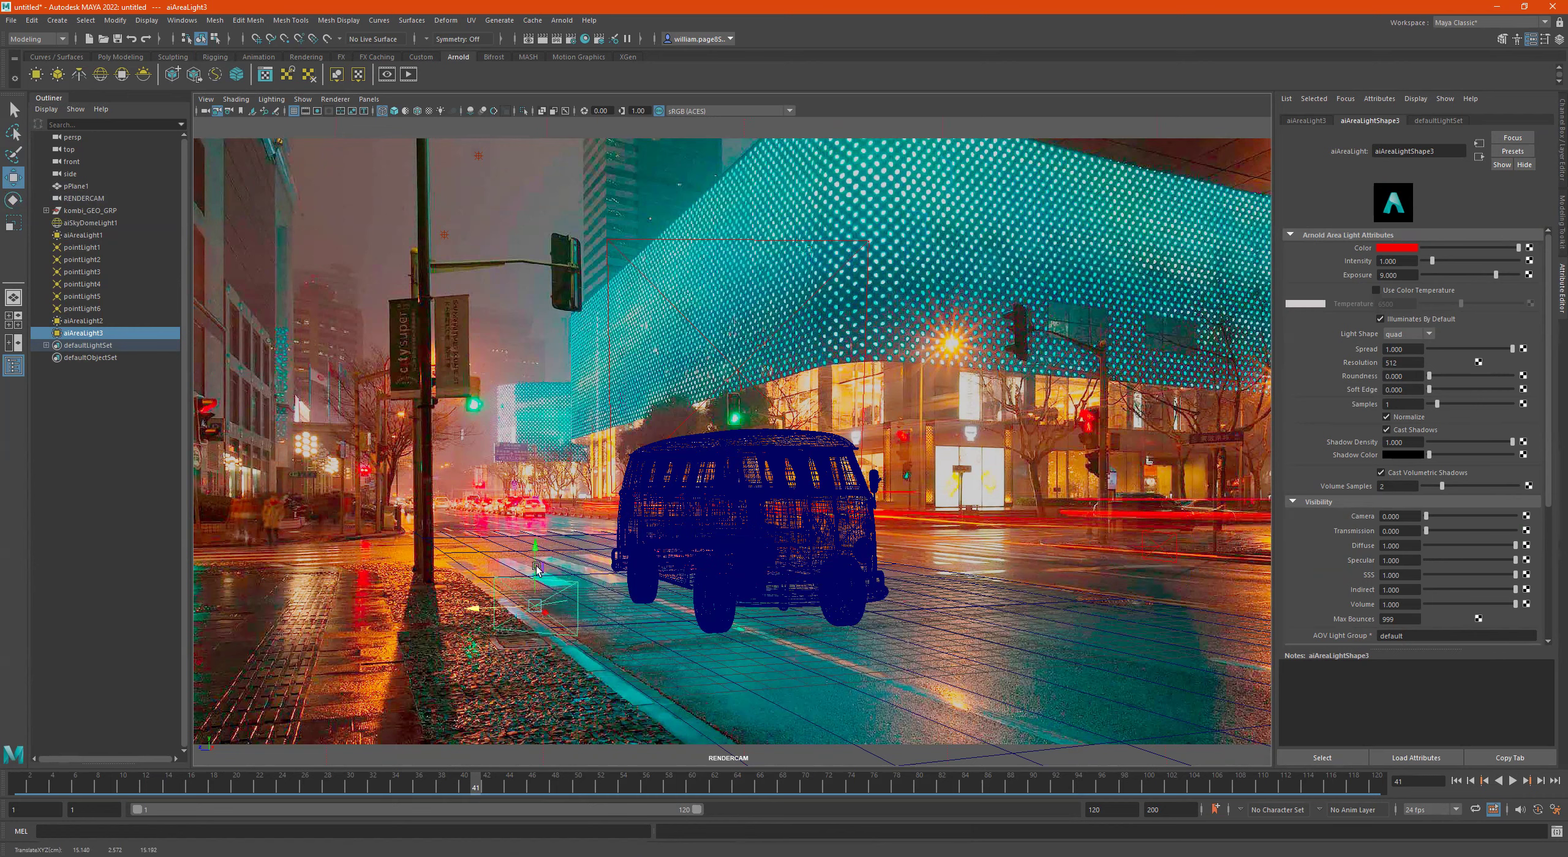
# Step: Set the duplicated area light's colour to green and its exposure to about 4.68 while checking the render
pyautogui.click(1400, 248)
pyautogui.click(1388, 215)
pyautogui.scroll(-4, 816, 442)
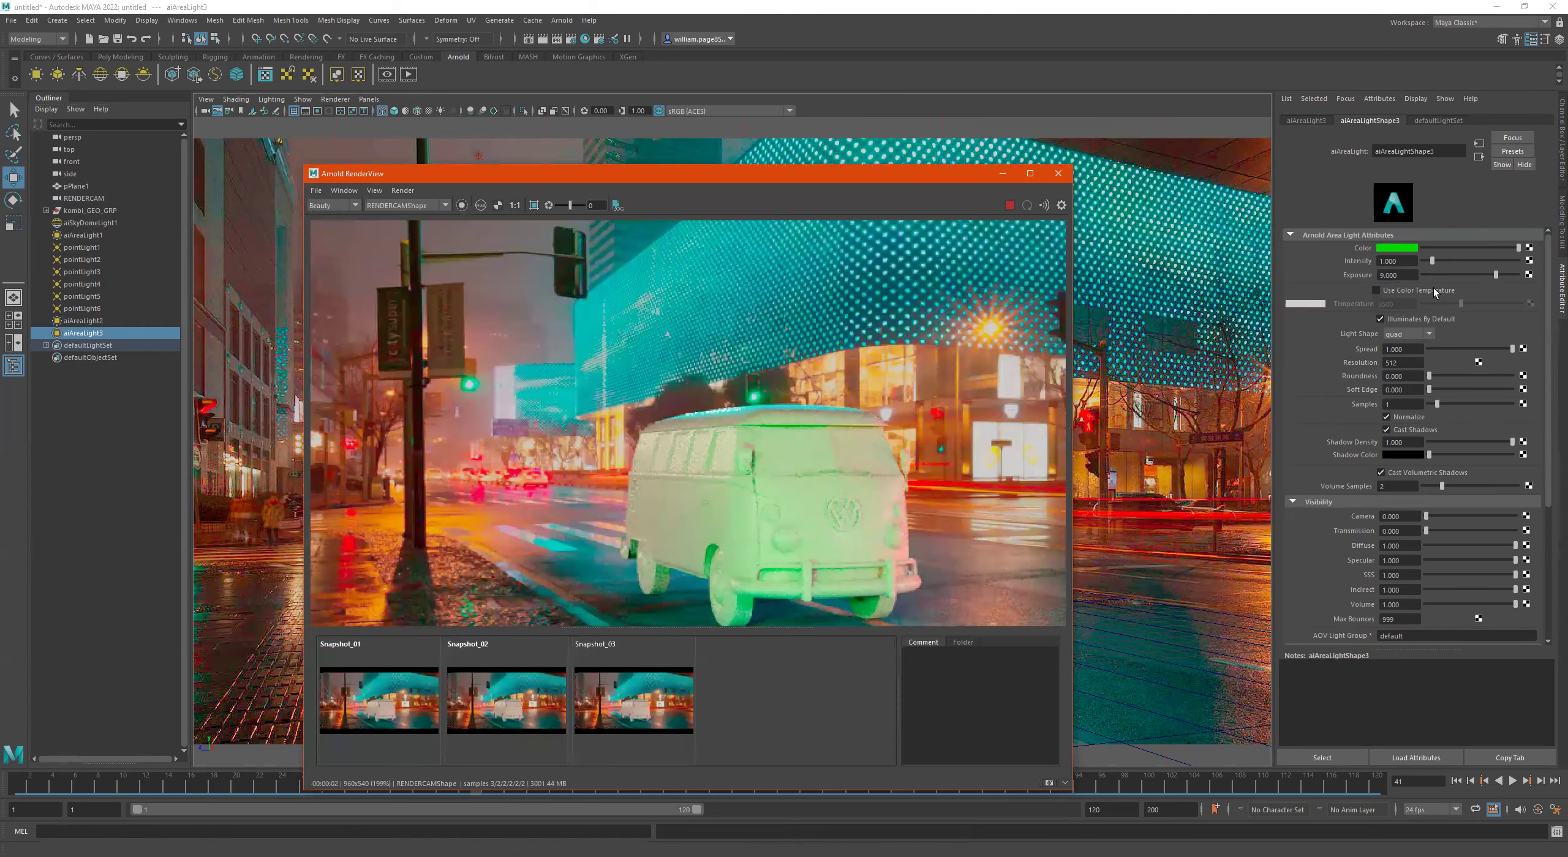
pyautogui.moveTo(1482, 274); pyautogui.dragTo(1454, 271)
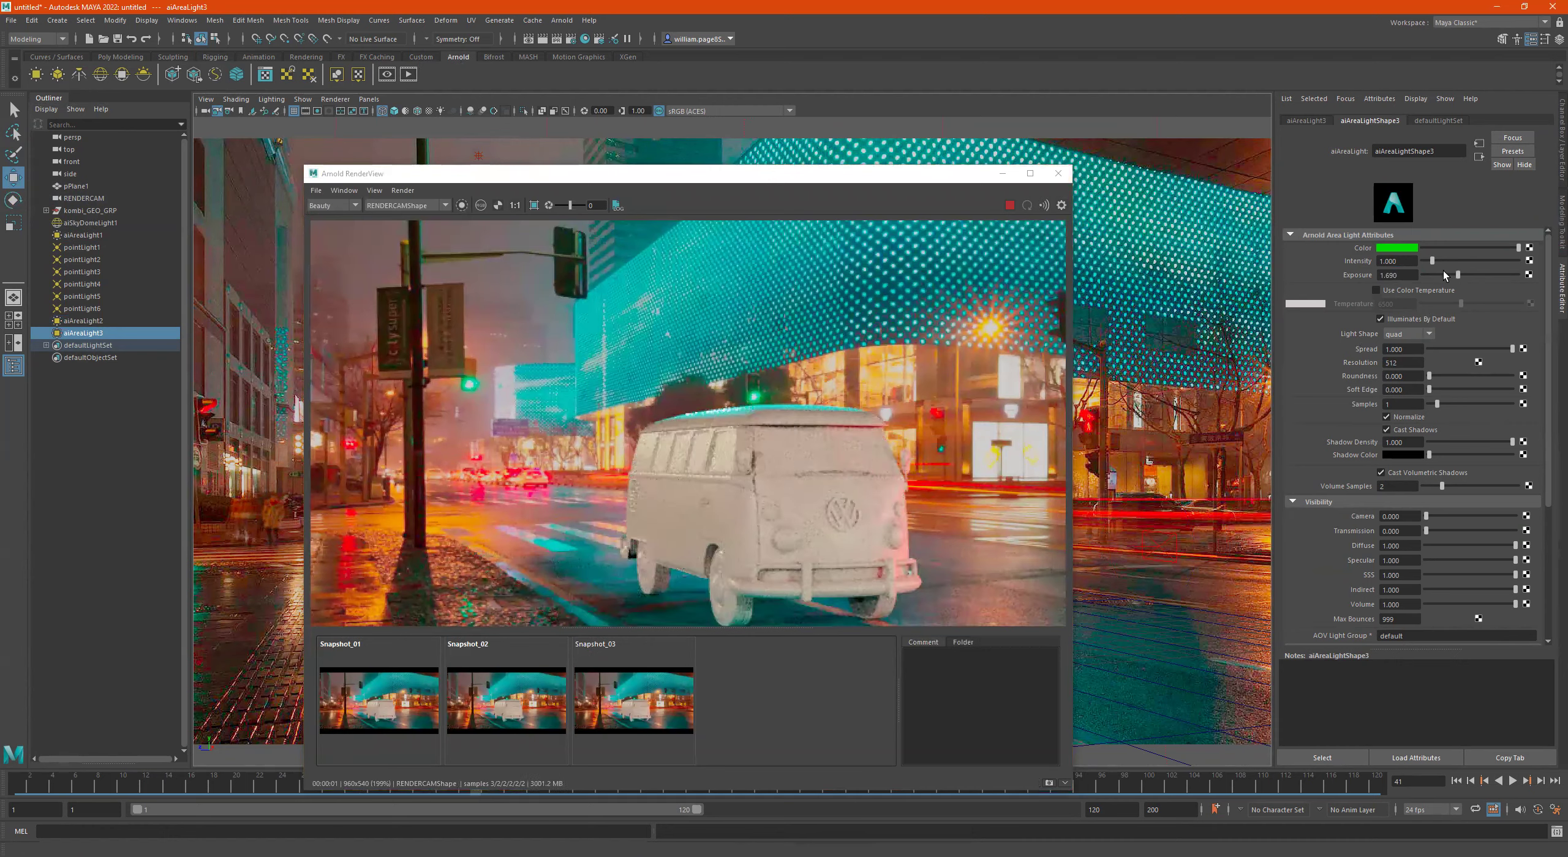
pyautogui.moveTo(1464, 273); pyautogui.dragTo(1476, 273)
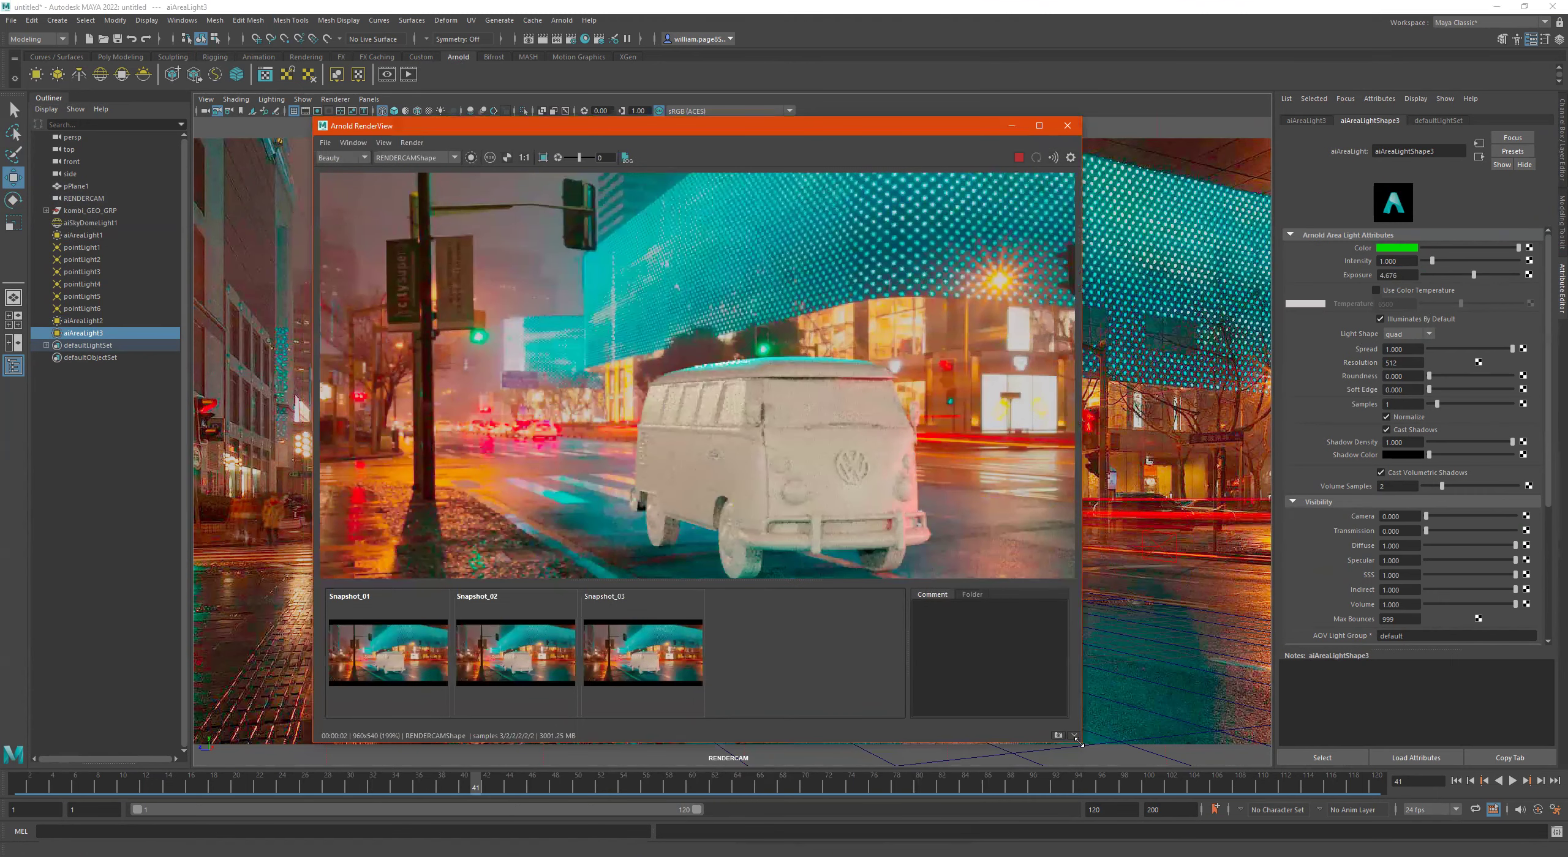
# Step: Store a snapshot with the green light, check it against the third snapshot and frame the van closely
pyautogui.click(667, 673)
pyautogui.click(729, 664)
pyautogui.click(680, 664)
pyautogui.click(725, 658)
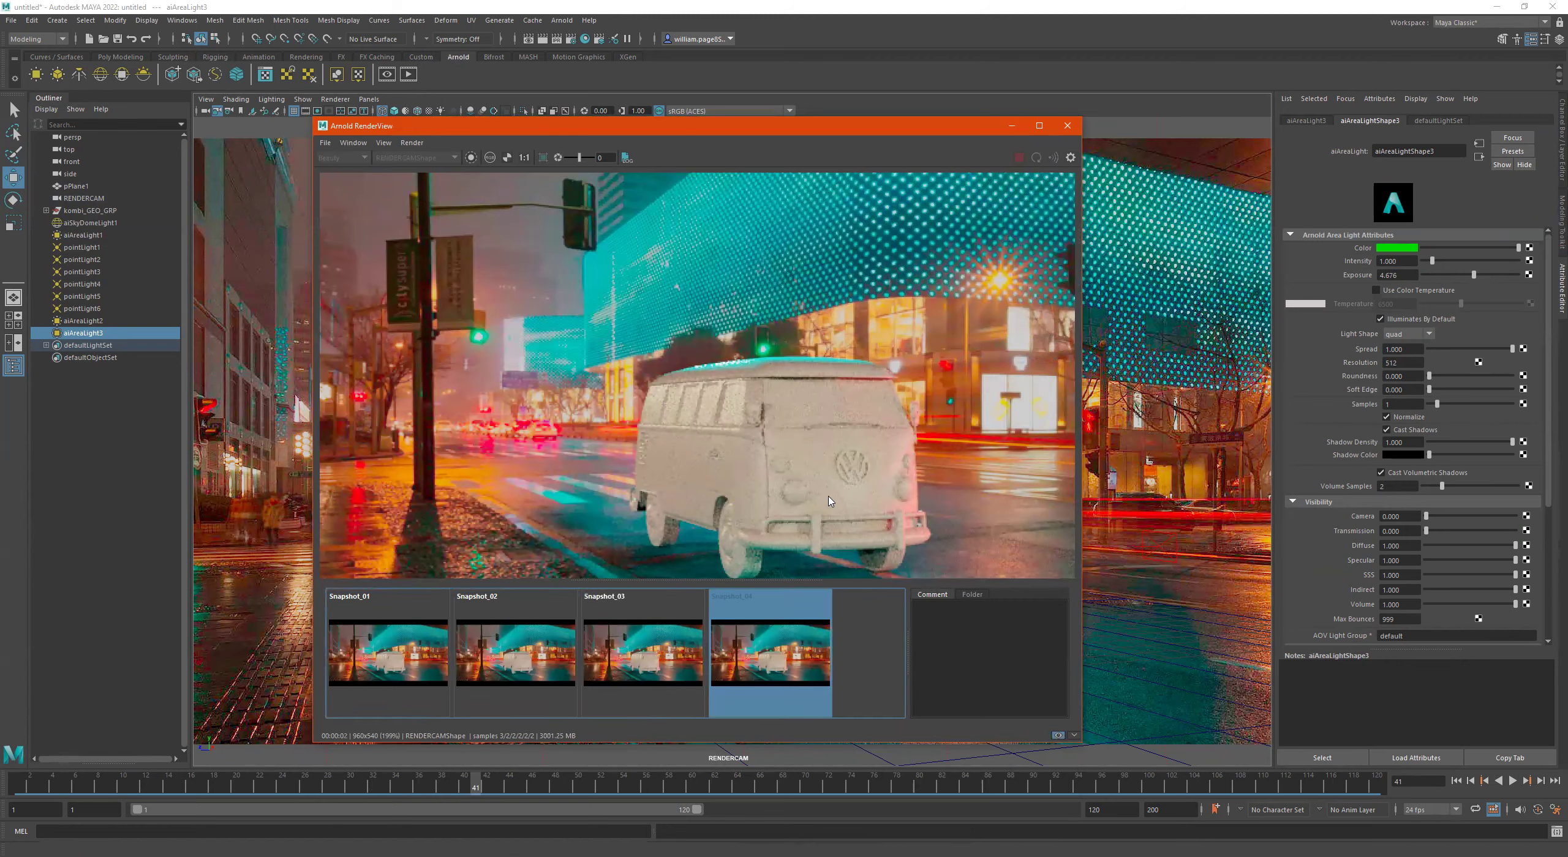
pyautogui.scroll(2, 829, 494)
pyautogui.scroll(-1, 856, 493)
pyautogui.moveTo(853, 479); pyautogui.dragTo(791, 404, button='middle')
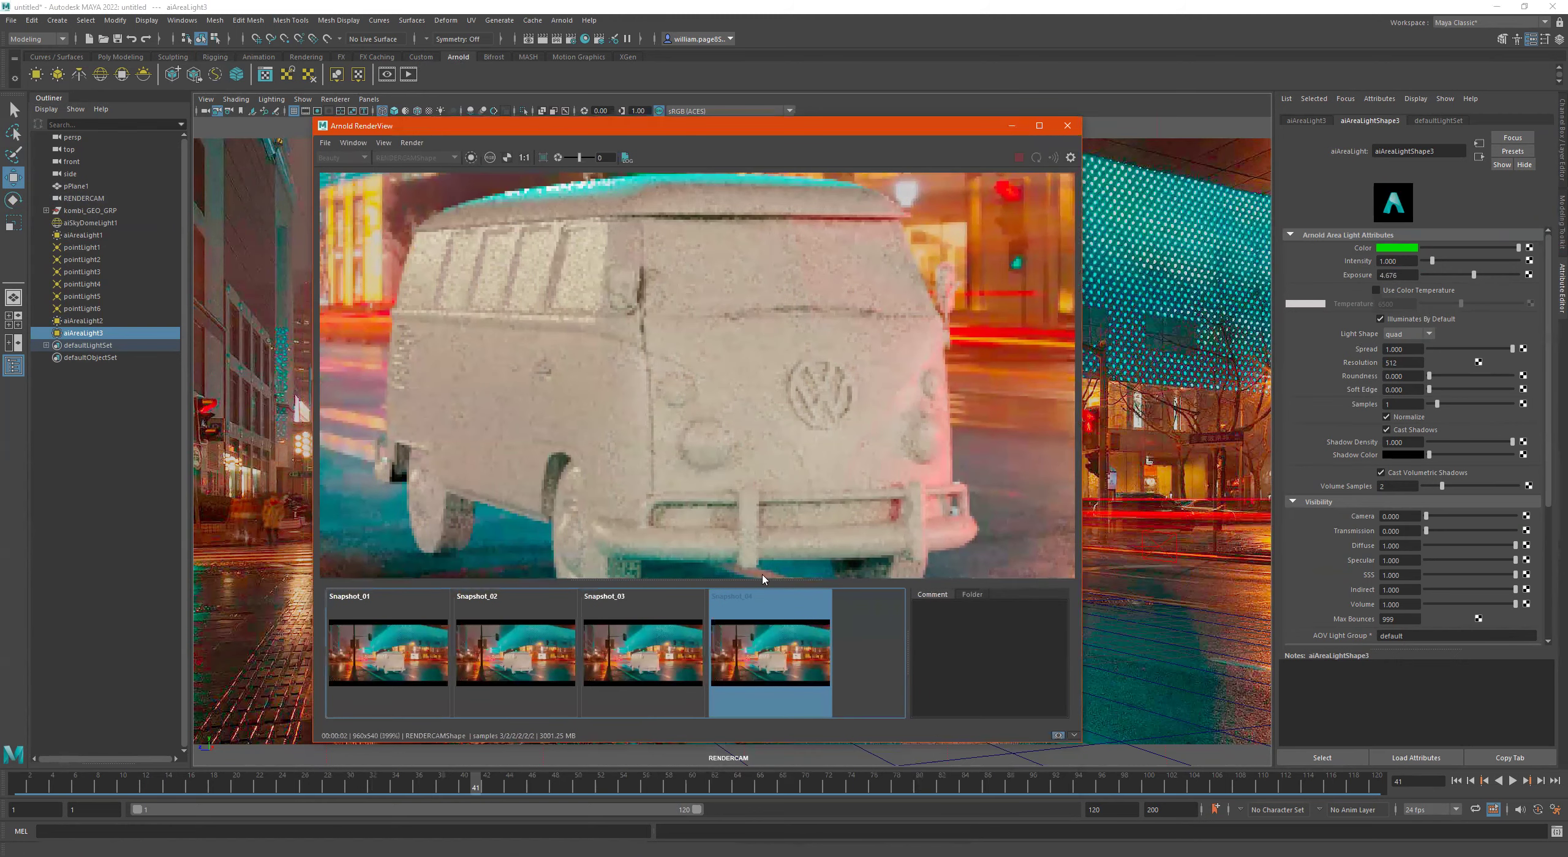
# Step: Alternate between the third and fourth snapshots to compare the van without and with the green light
pyautogui.click(683, 663)
pyautogui.click(728, 661)
pyautogui.click(686, 663)
pyautogui.click(744, 660)
pyautogui.click(686, 661)
pyautogui.click(735, 660)
pyautogui.click(686, 660)
pyautogui.click(732, 658)
pyautogui.click(686, 658)
pyautogui.click(752, 658)
pyautogui.click(685, 662)
pyautogui.click(735, 660)
pyautogui.click(686, 662)
pyautogui.click(732, 660)
pyautogui.click(650, 658)
pyautogui.click(747, 659)
pyautogui.click(680, 659)
pyautogui.click(741, 659)
pyautogui.click(680, 659)
pyautogui.click(763, 662)
pyautogui.click(664, 657)
pyautogui.click(735, 658)
pyautogui.click(680, 659)
pyautogui.click(772, 653)
pyautogui.click(753, 643)
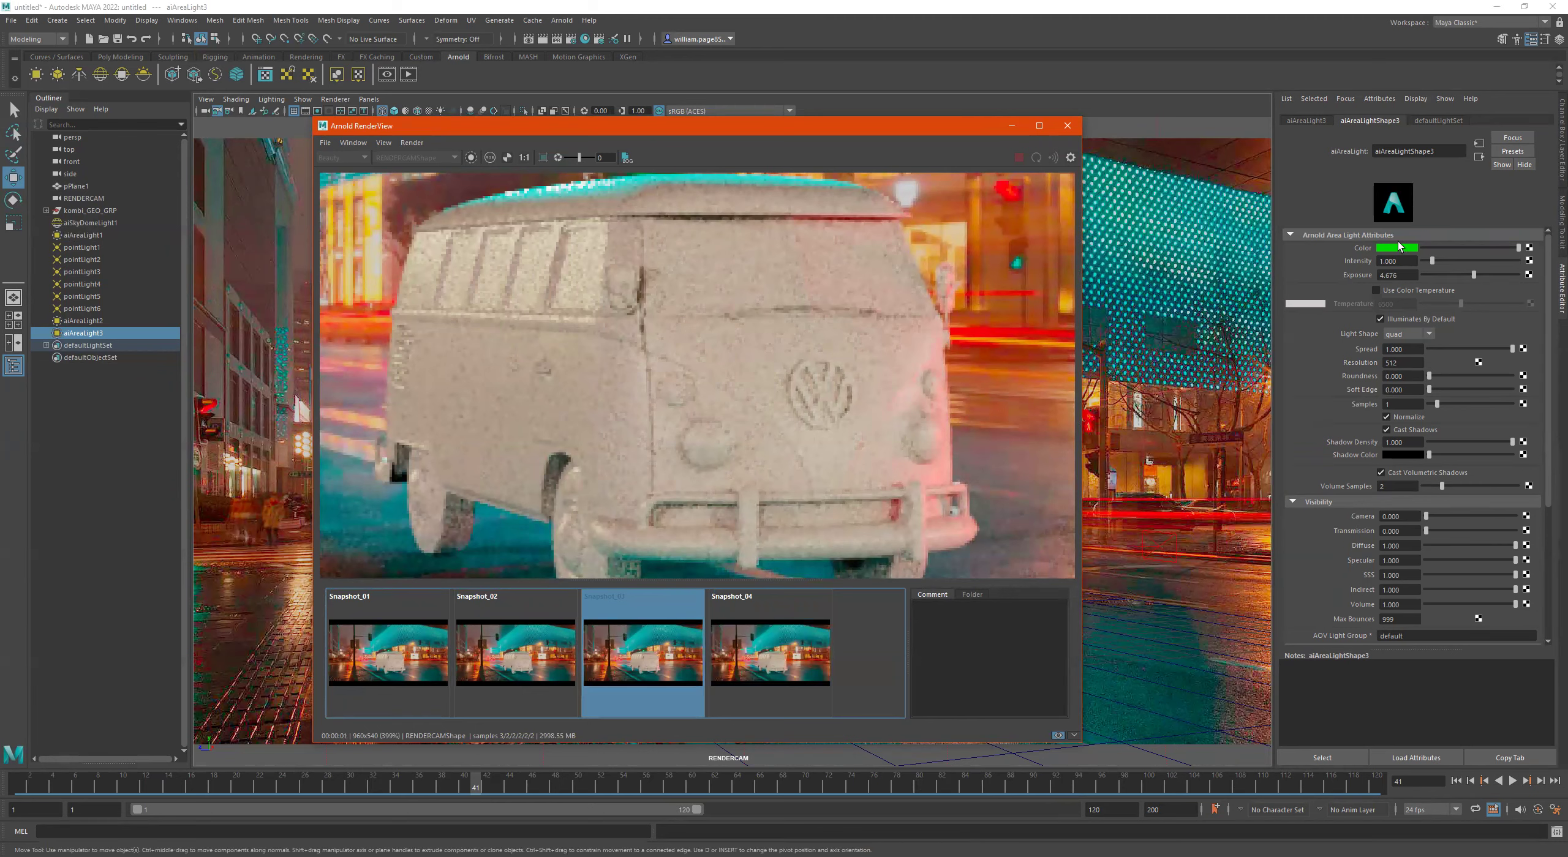
# Step: Change the kerb-side area light's colour to bright orange with a hue of about 30.7
pyautogui.click(1386, 248)
pyautogui.click(1372, 216)
pyautogui.click(1348, 279)
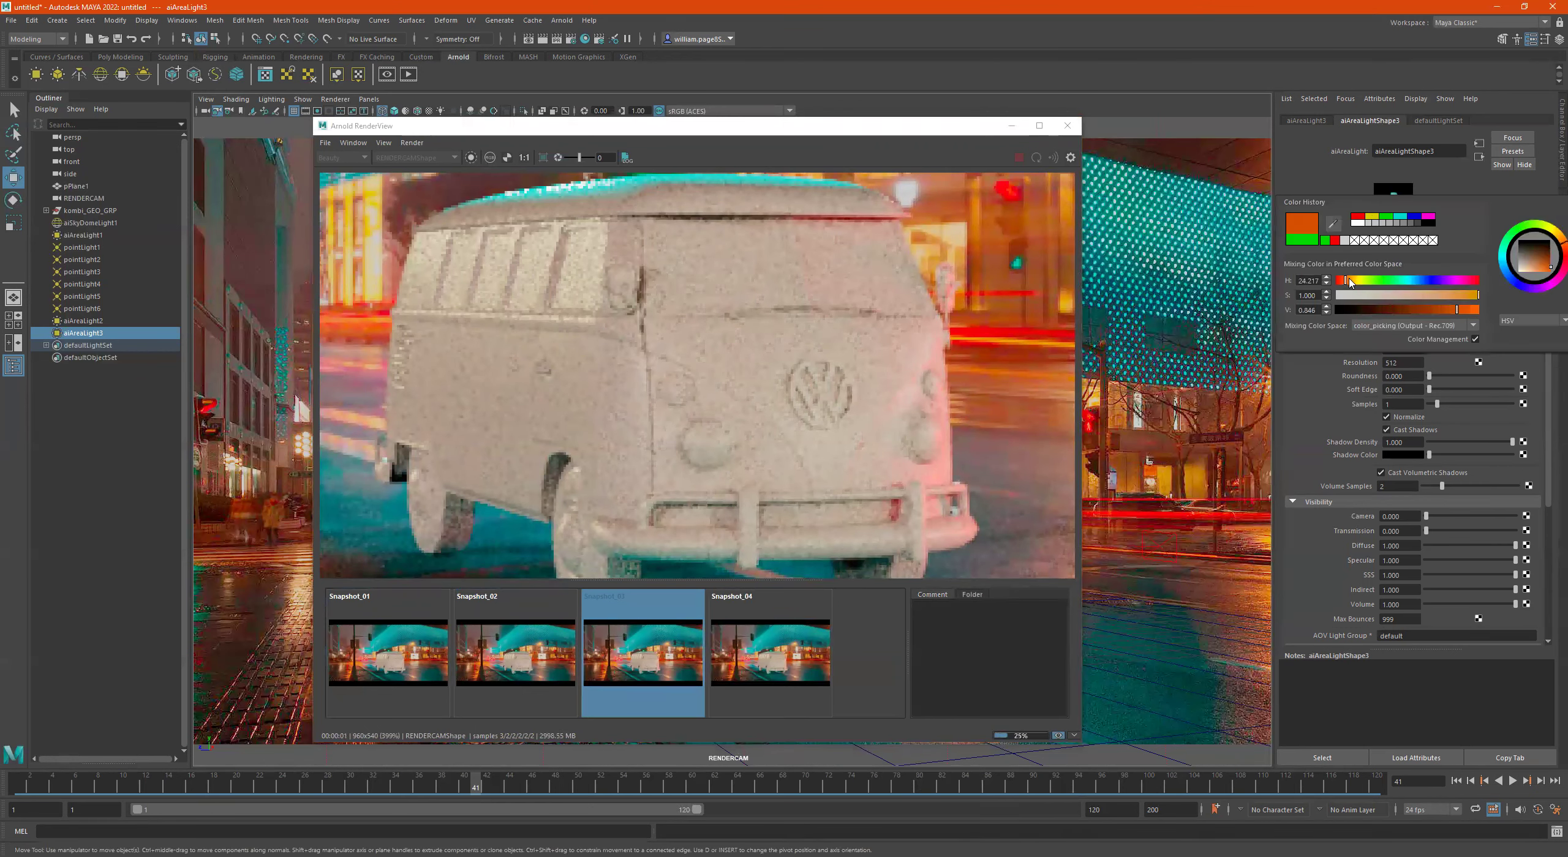
pyautogui.click(1349, 280)
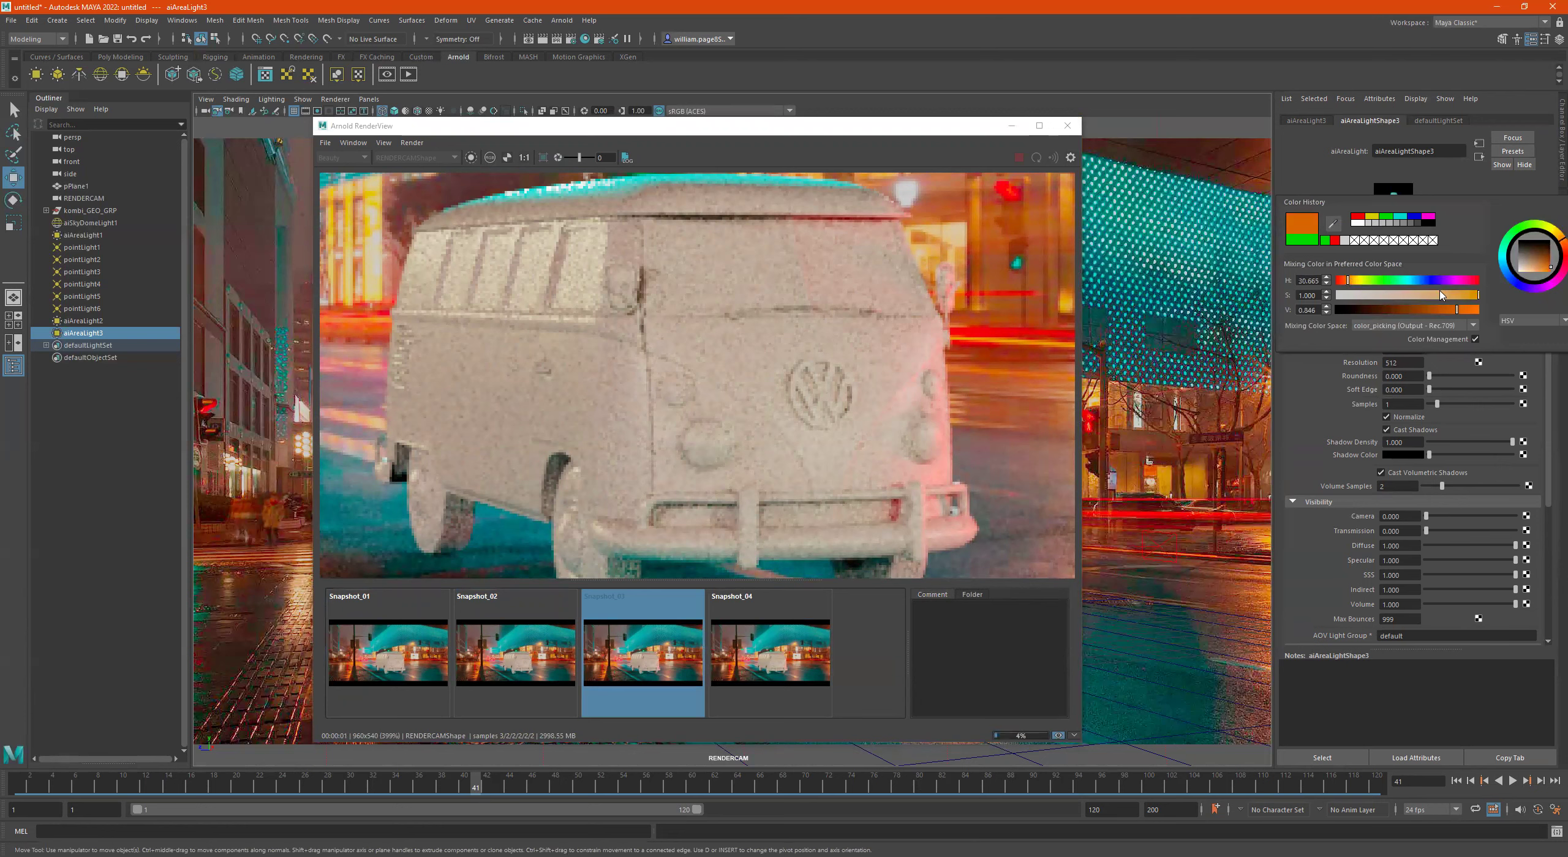
pyautogui.click(1470, 310)
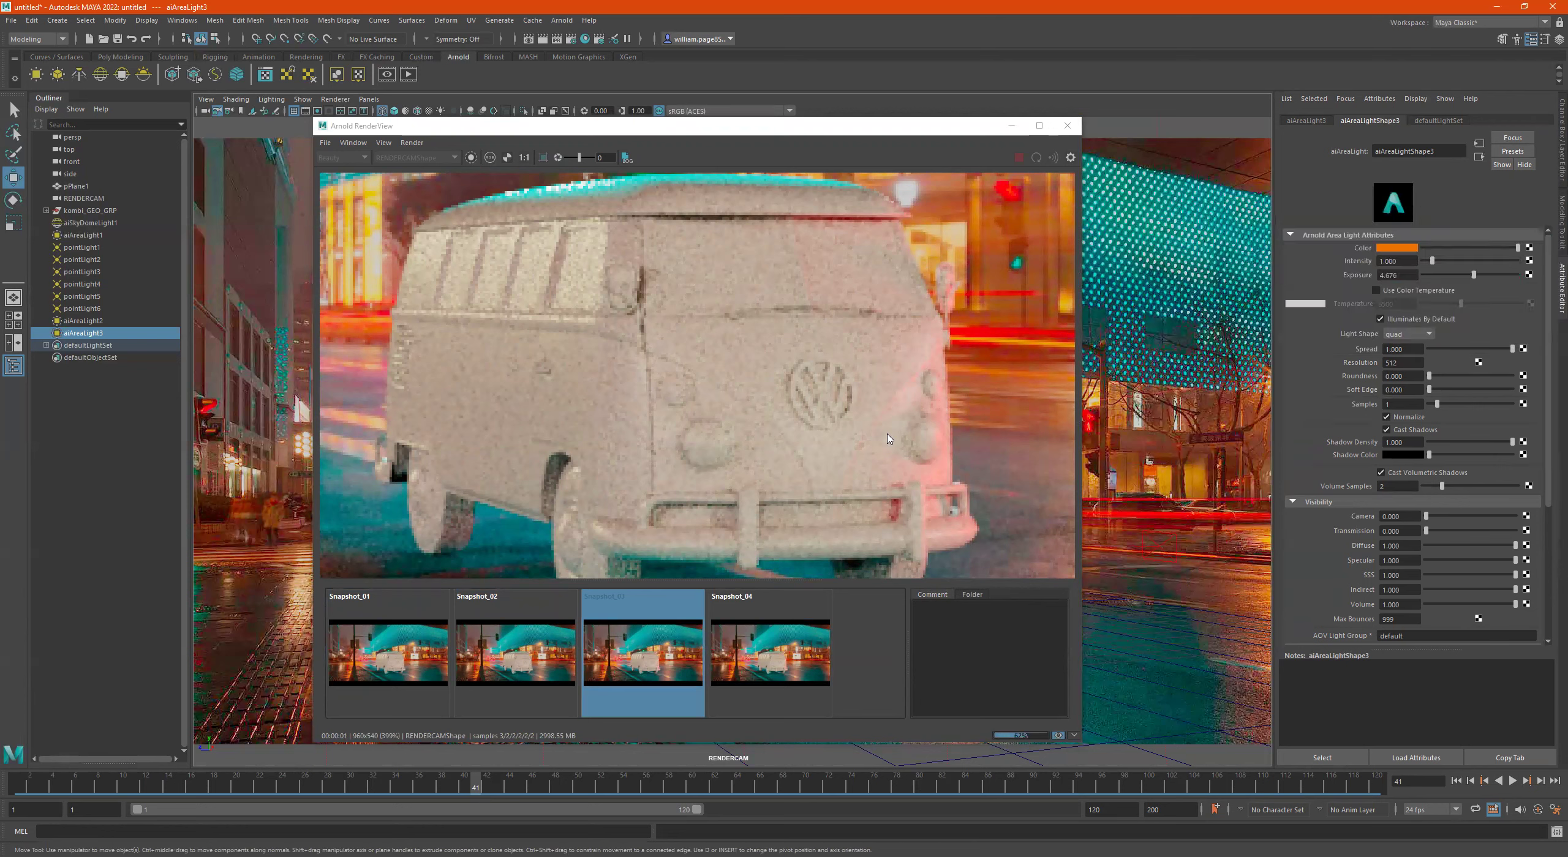
# Step: Store a live render snapshot with the orange light and compare it with the green-light snapshot
pyautogui.click(1057, 735)
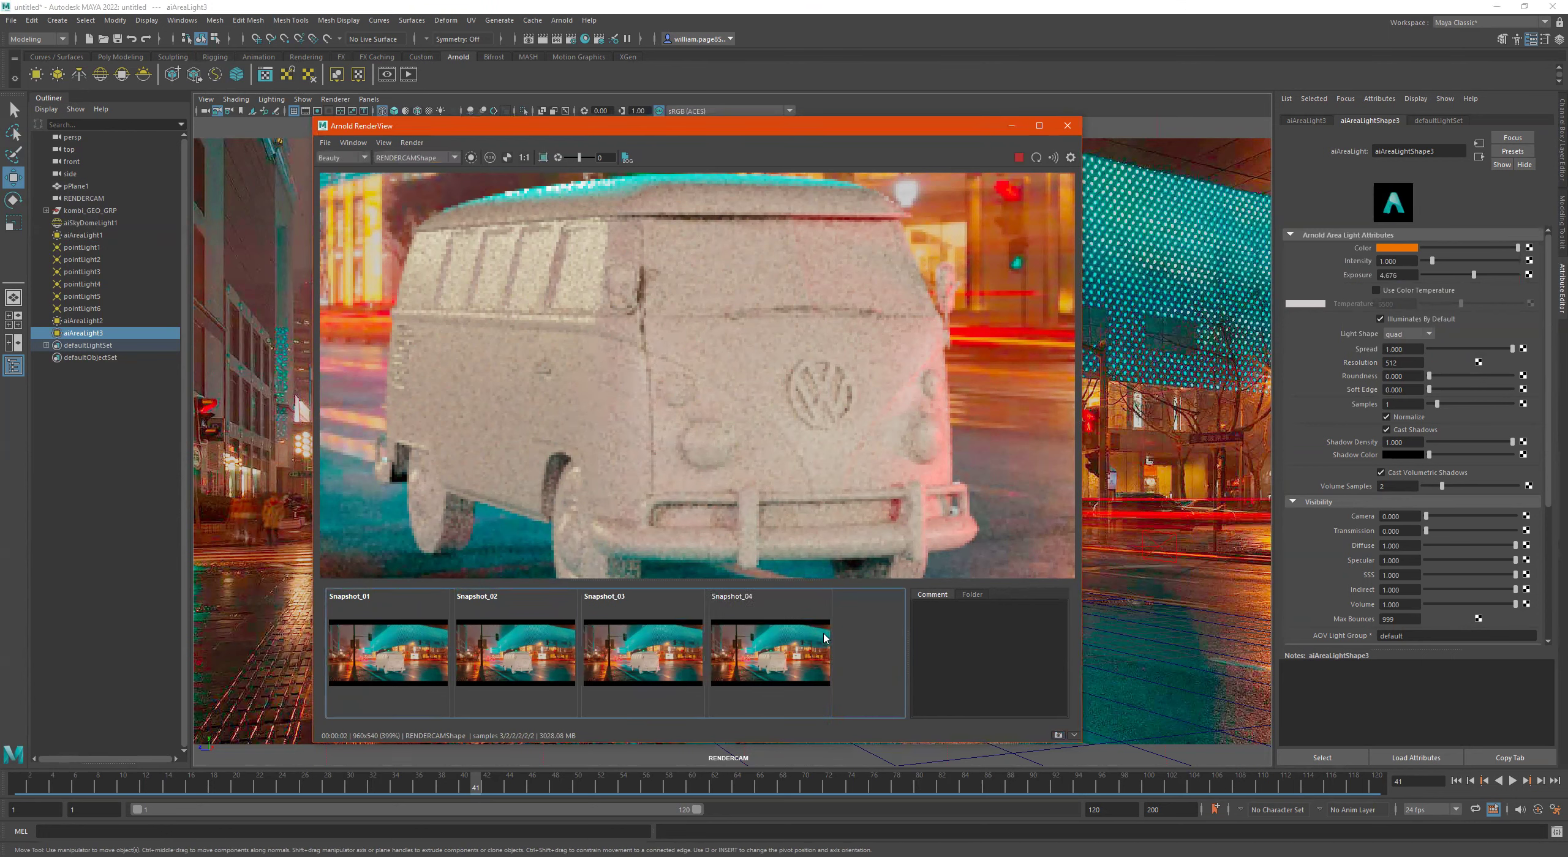
pyautogui.click(1058, 736)
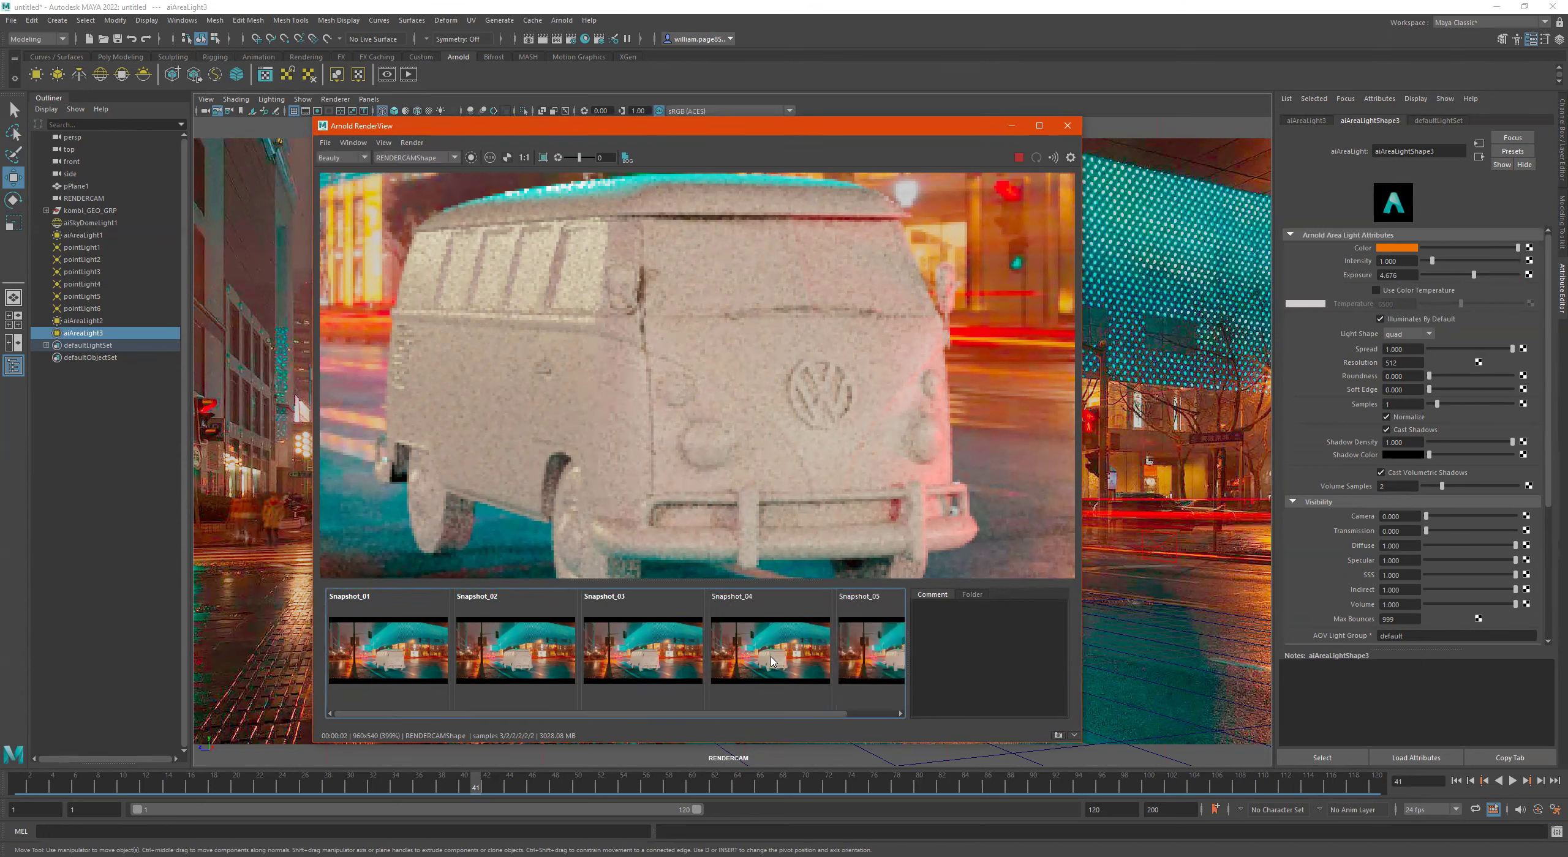
pyautogui.moveTo(839, 715); pyautogui.dragTo(893, 715)
pyautogui.click(842, 649)
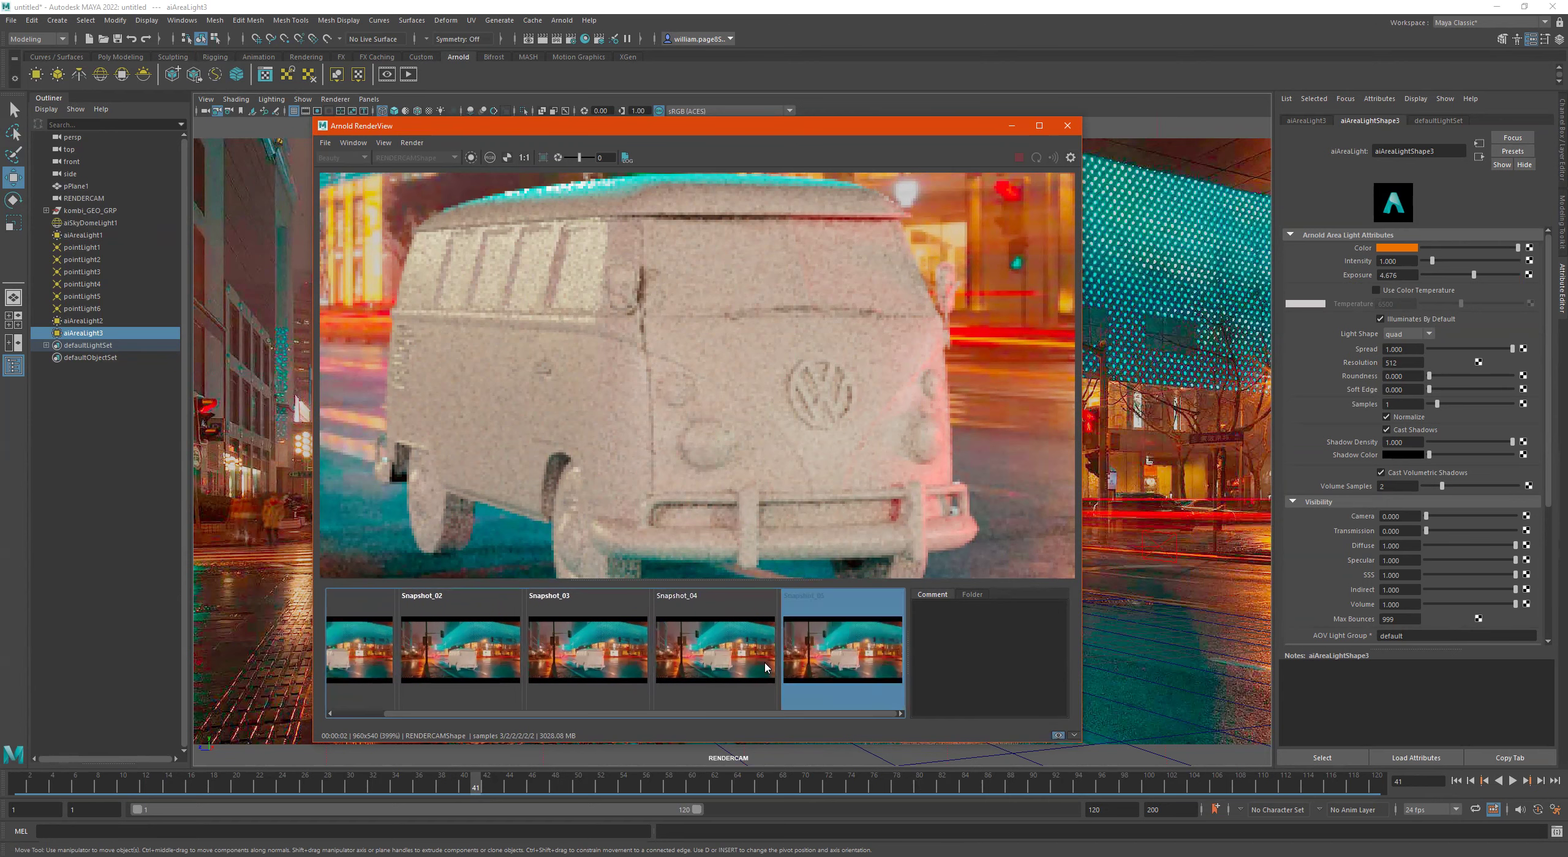
pyautogui.click(766, 664)
pyautogui.click(796, 612)
pyautogui.click(757, 643)
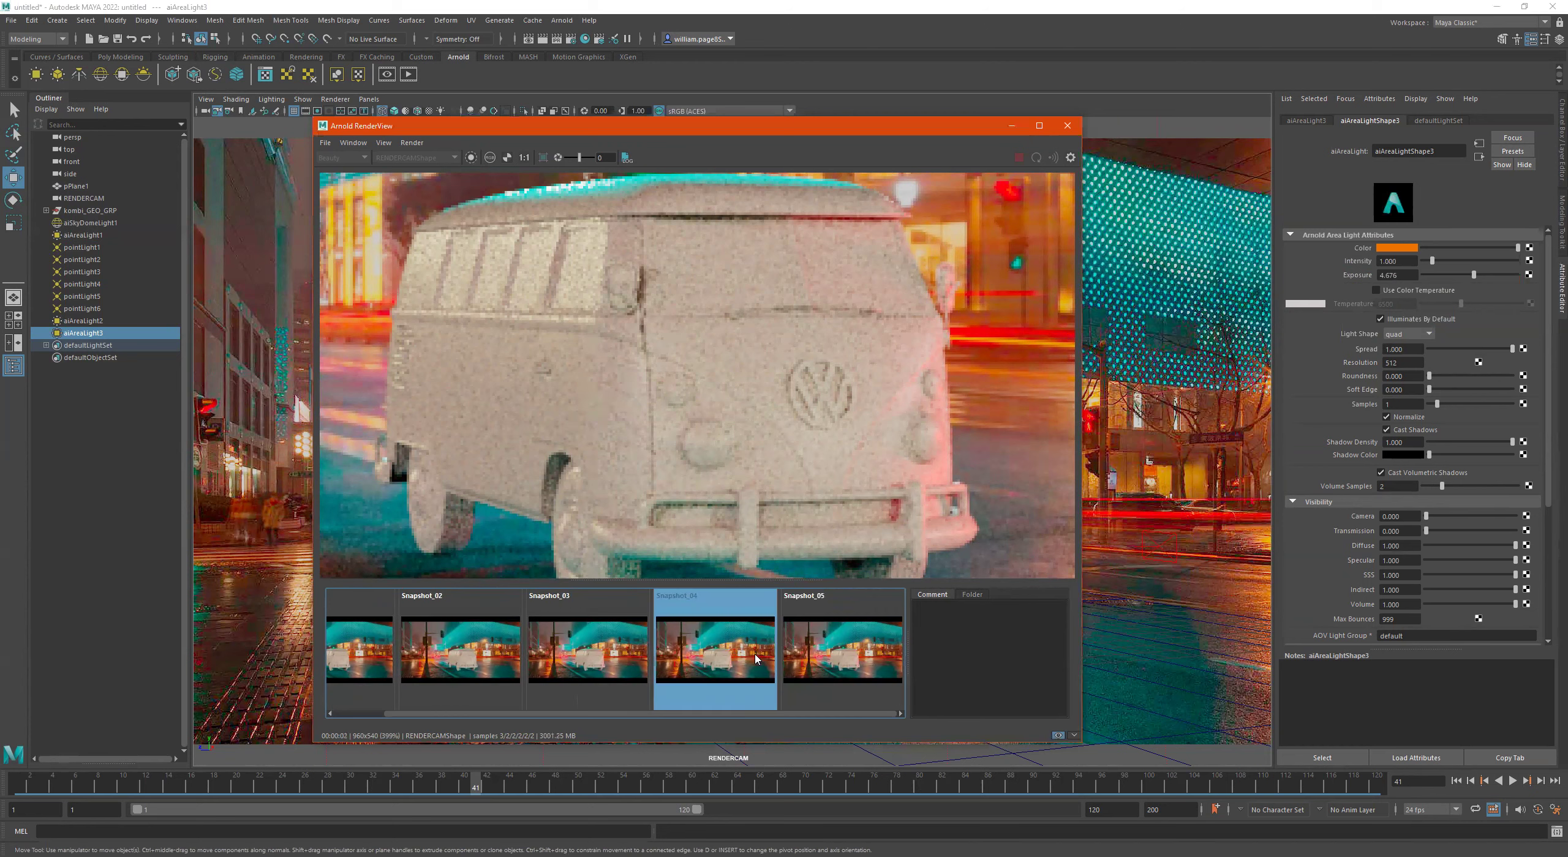
# Step: Go back and forth through all five stored snapshots to compare the lighting stages, ending with the fourth in full frame
pyautogui.press('Right')
pyautogui.click(384, 658)
pyautogui.click(503, 655)
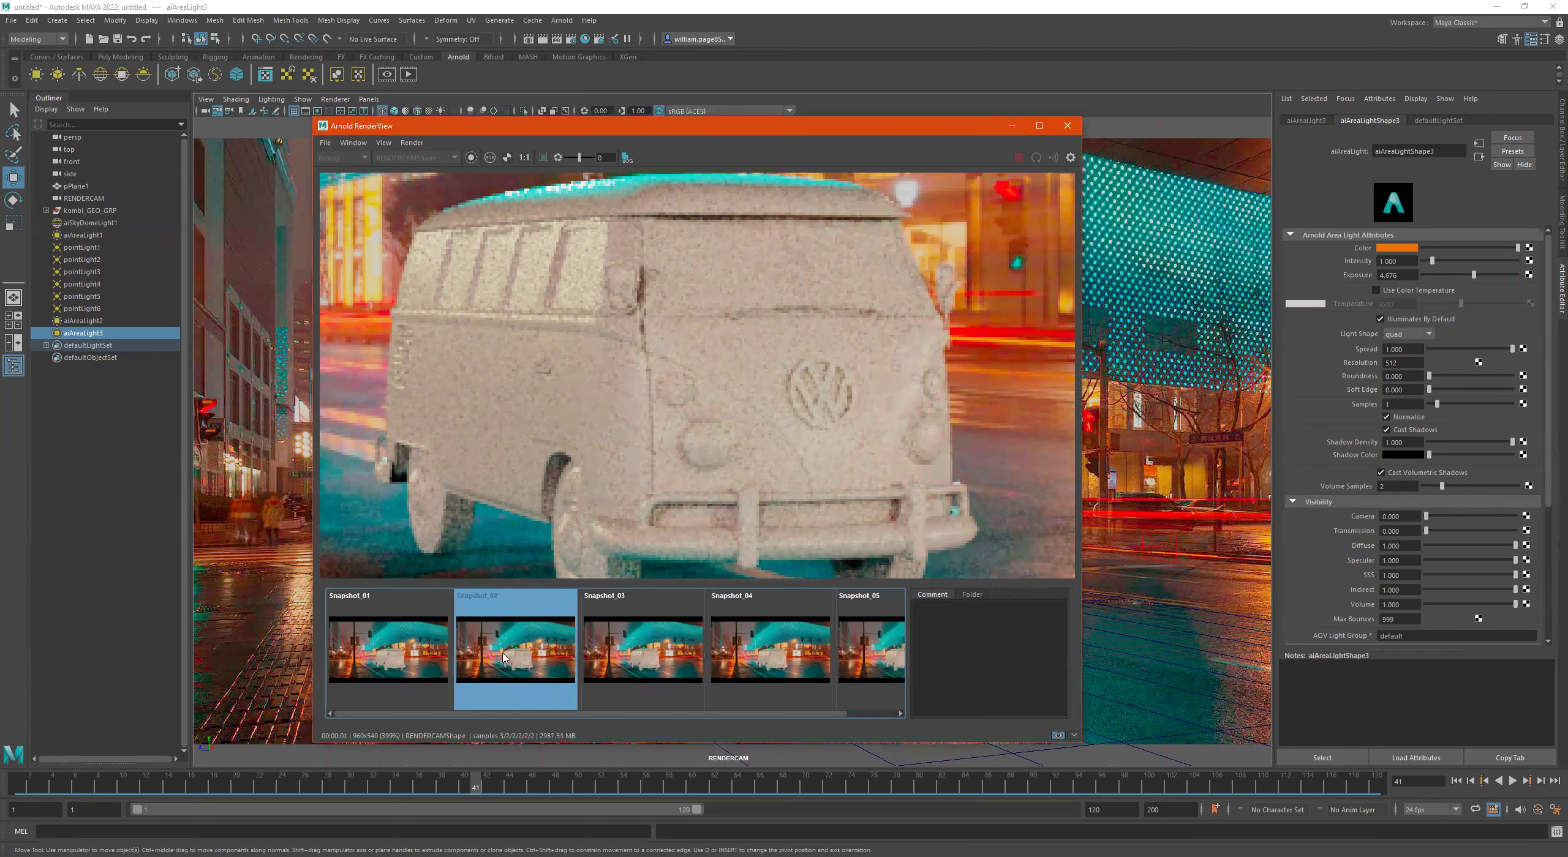
pyautogui.click(665, 655)
pyautogui.click(766, 659)
pyautogui.click(658, 658)
pyautogui.click(533, 658)
pyautogui.click(690, 658)
pyautogui.click(811, 666)
pyautogui.click(848, 668)
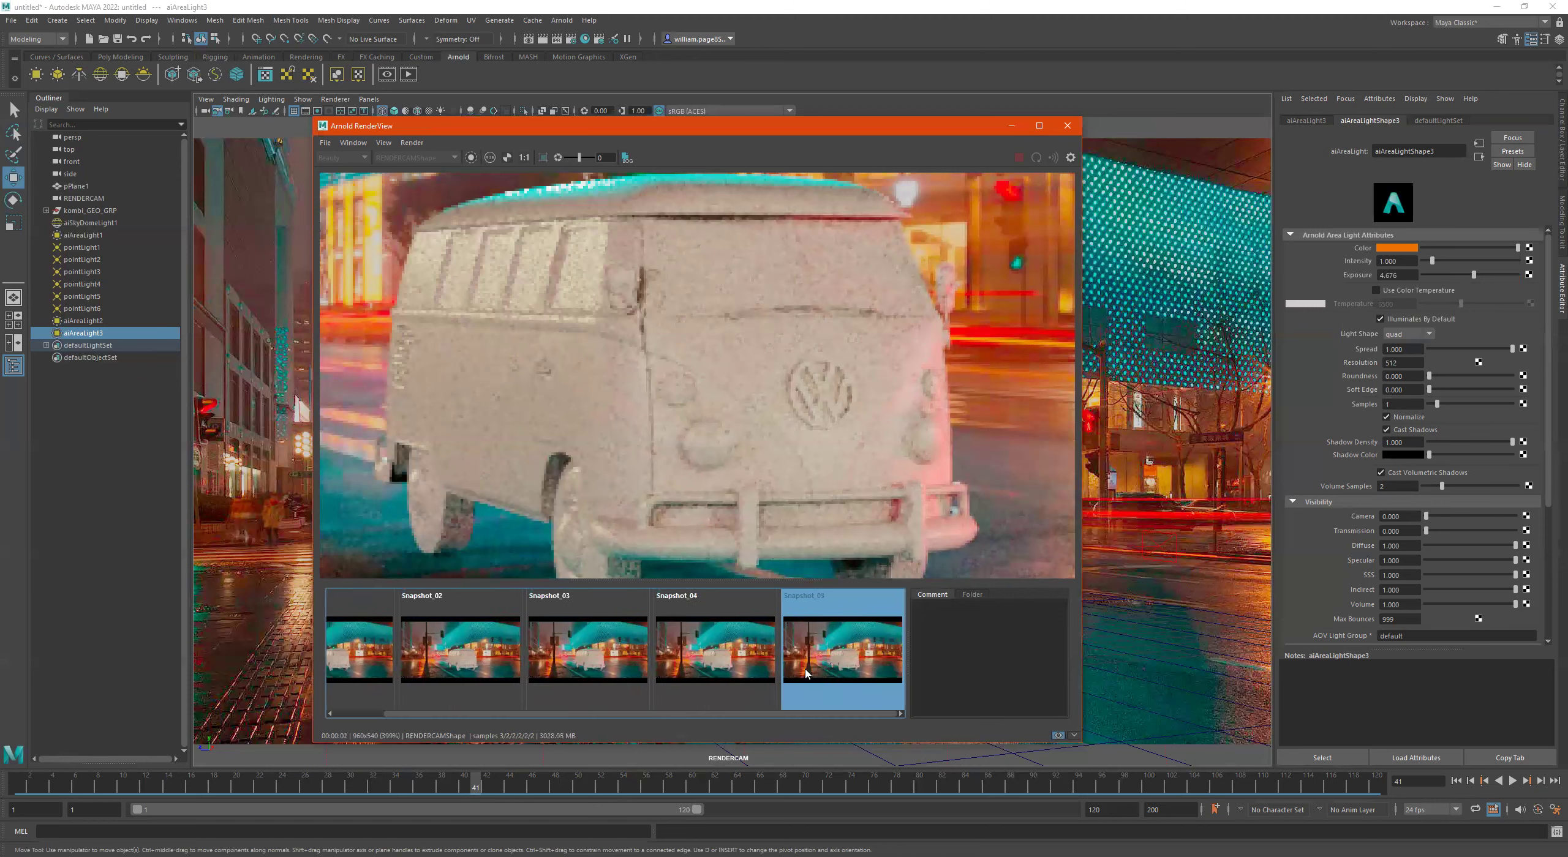
pyautogui.click(739, 676)
pyautogui.click(614, 665)
pyautogui.click(459, 665)
pyautogui.click(368, 665)
pyautogui.click(514, 662)
pyautogui.click(643, 661)
pyautogui.click(779, 663)
pyautogui.click(780, 662)
pyautogui.press('Left')
pyautogui.press('Left')
pyautogui.press('Left')
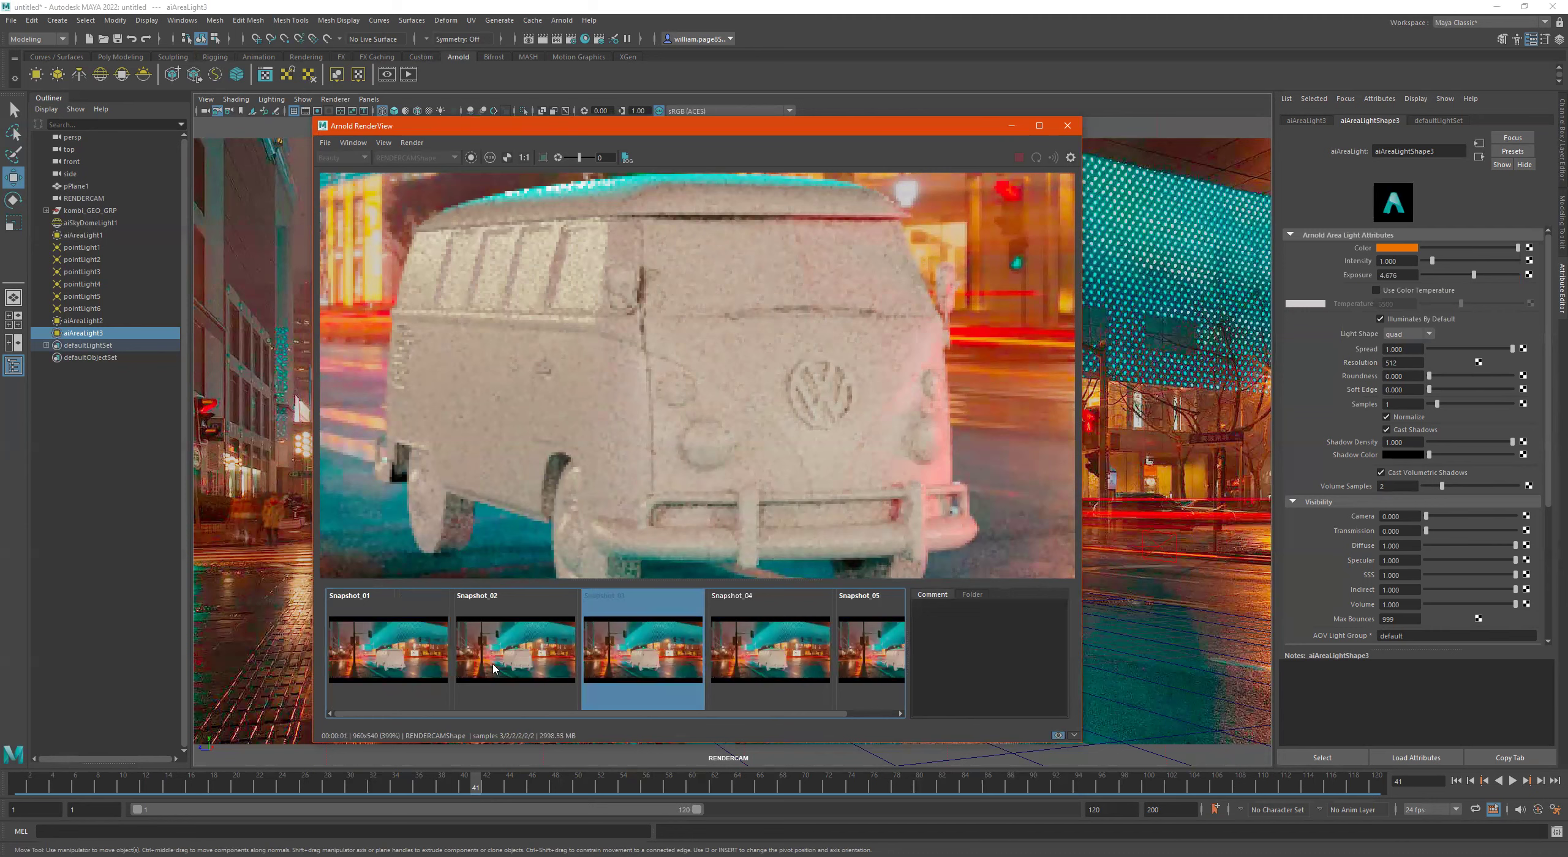
pyautogui.press('Right')
pyautogui.press('Right')
pyautogui.click(751, 671)
pyautogui.click(643, 668)
pyautogui.click(515, 667)
pyautogui.click(643, 668)
pyautogui.click(730, 669)
pyautogui.press('Left')
pyautogui.press('Left')
pyautogui.press('Left')
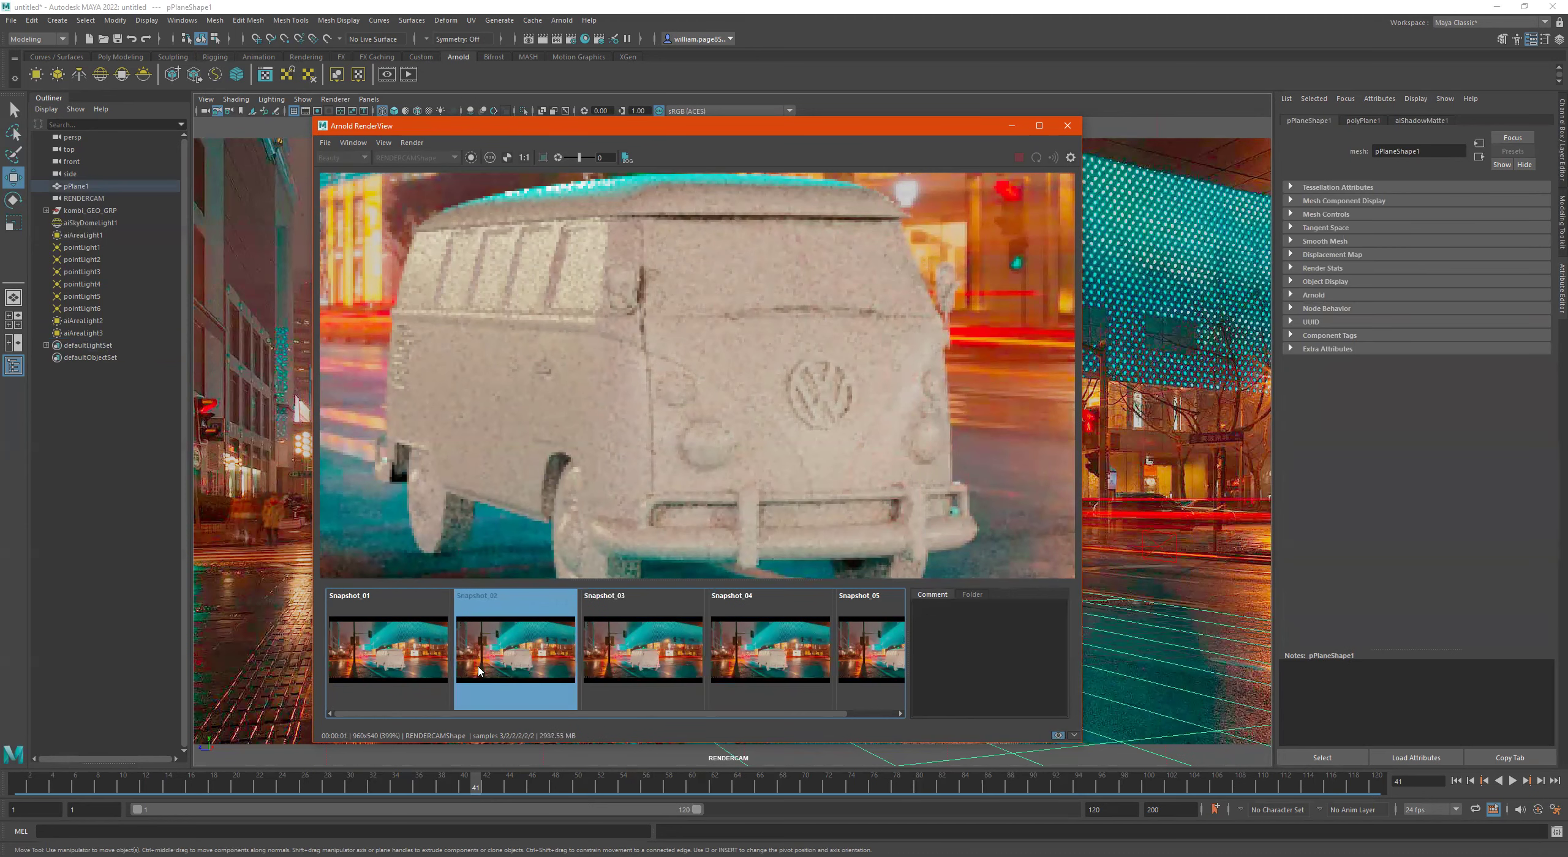
pyautogui.click(643, 669)
pyautogui.click(736, 671)
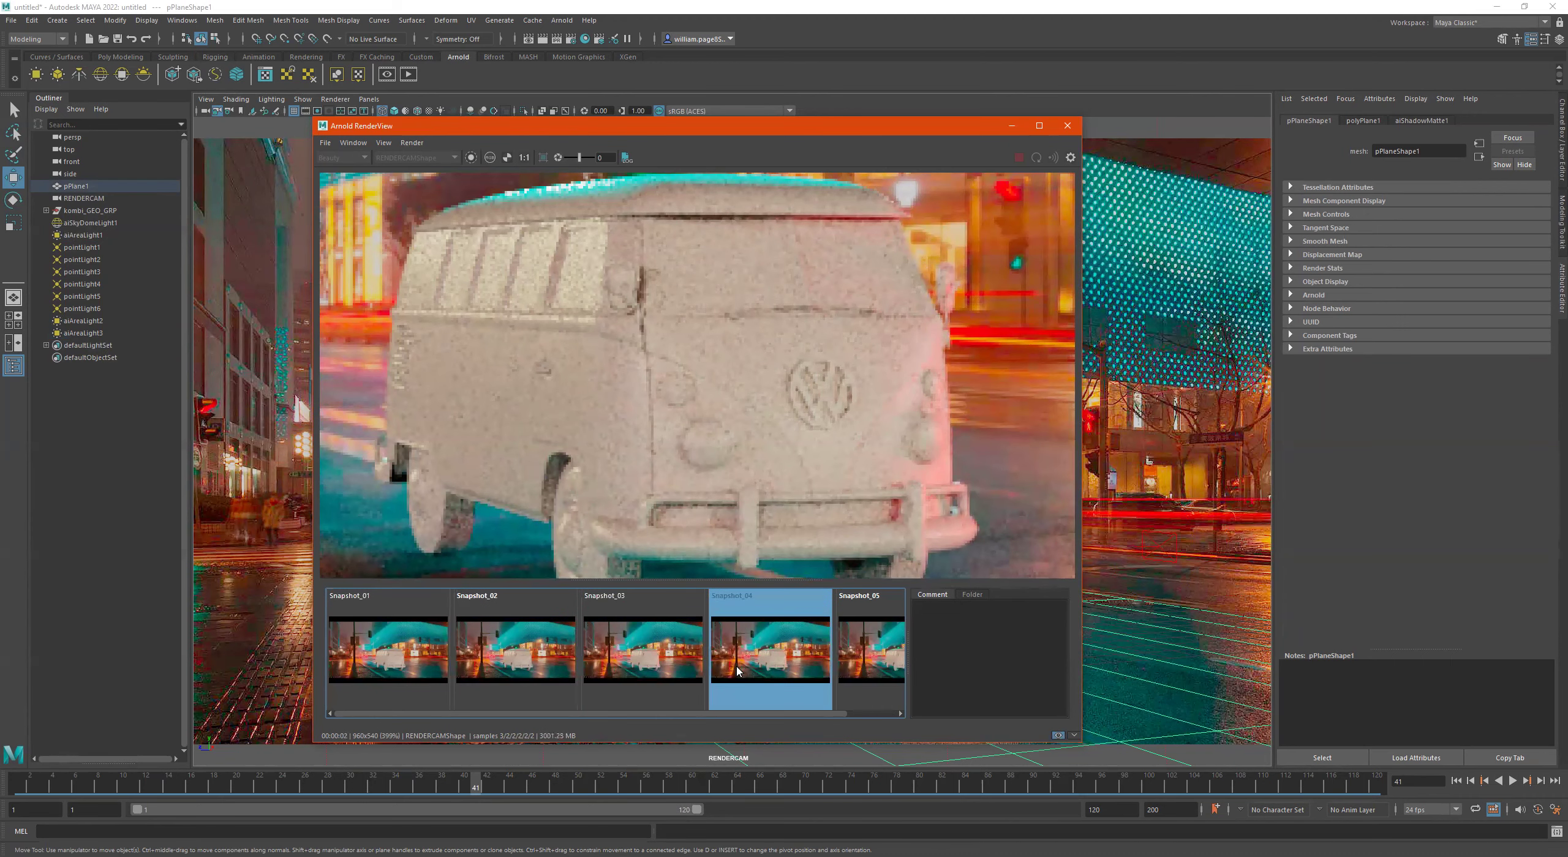
pyautogui.scroll(-3, 795, 510)
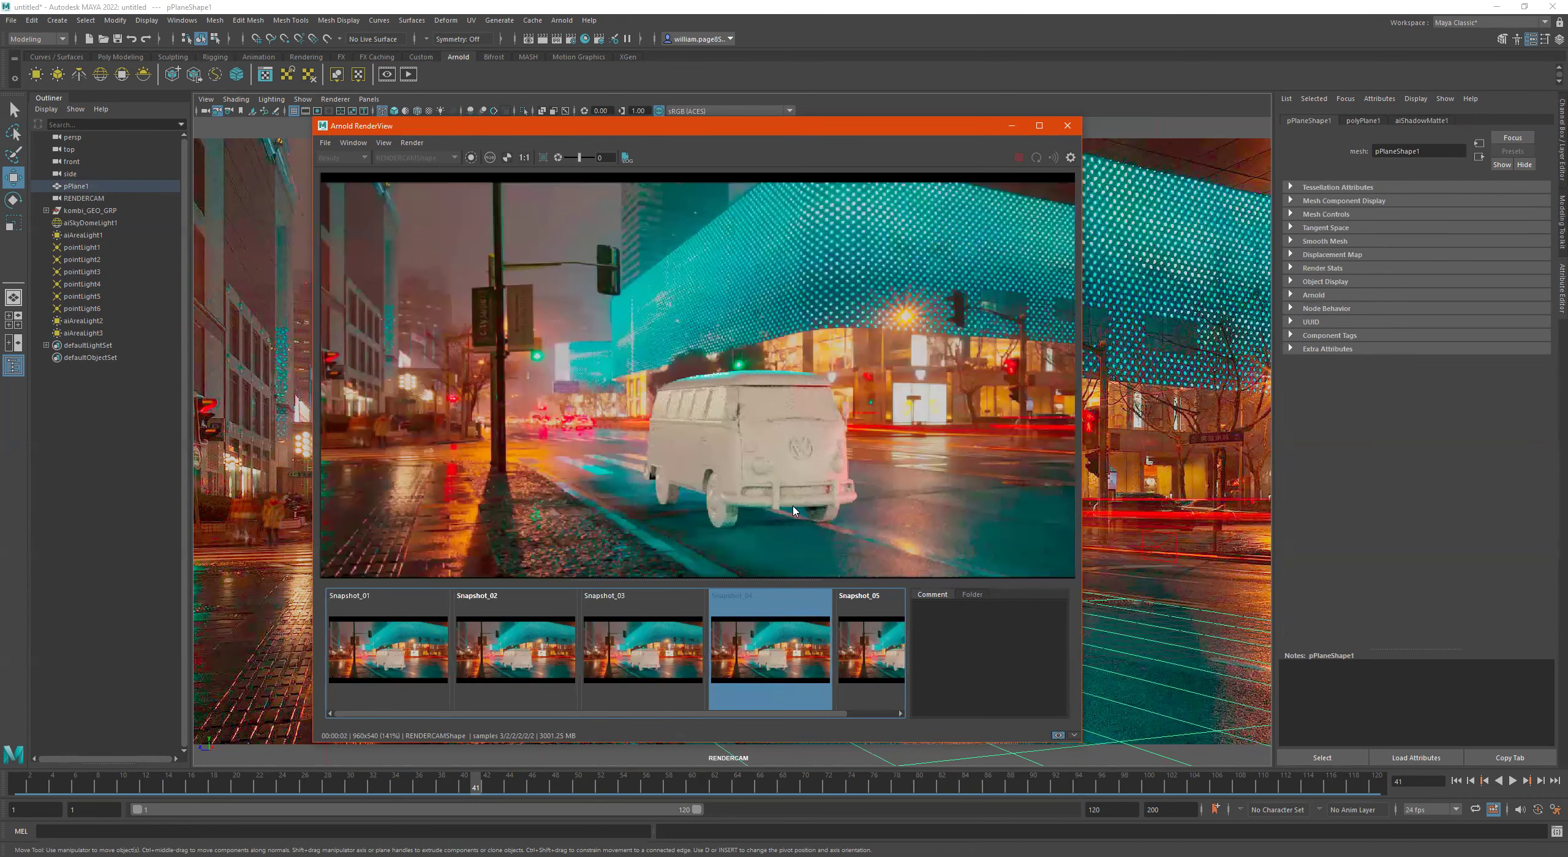
pyautogui.scroll(-1, 794, 510)
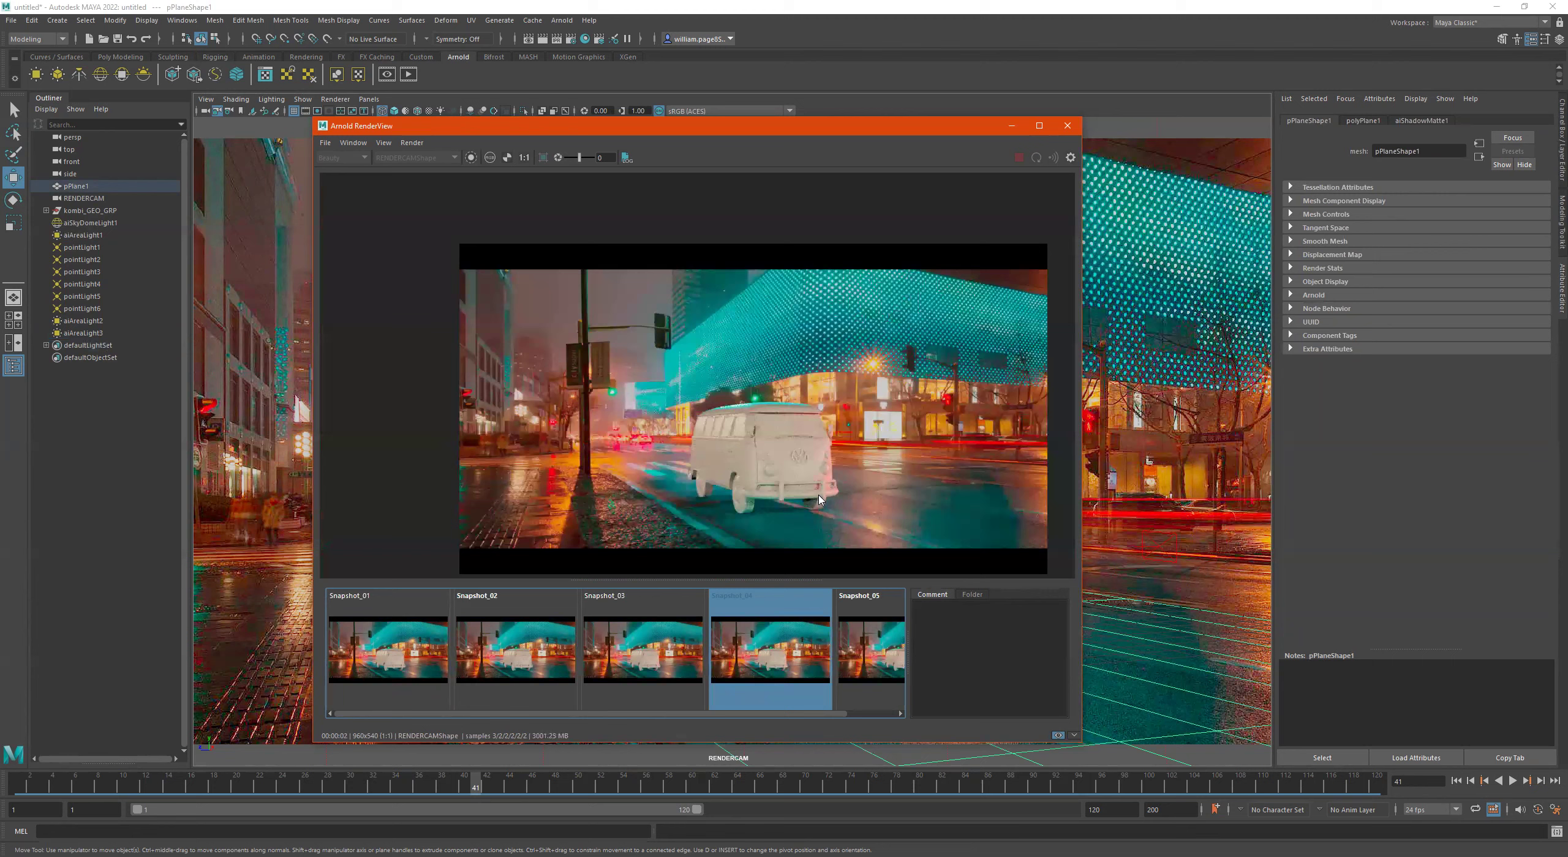